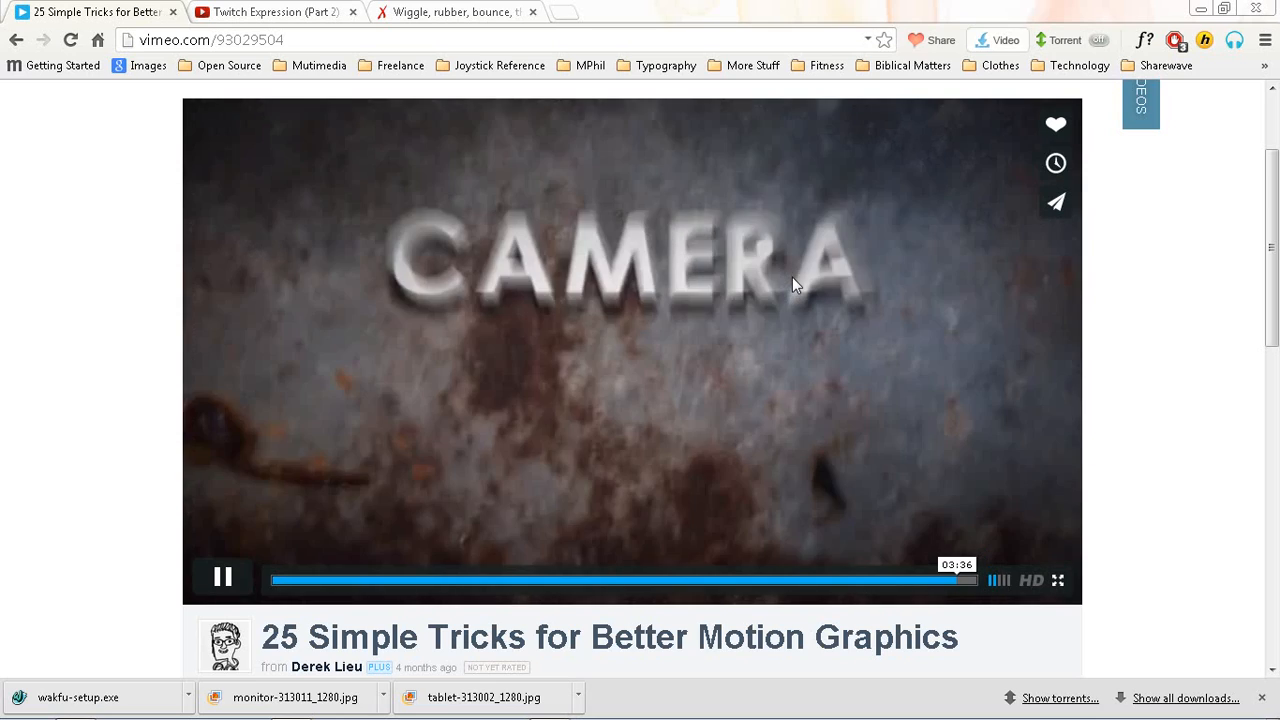
Pause the motion graphics video, minimise the browser and switch to After Effects
{"action": "left_click", "coordinate": [813, 285]}
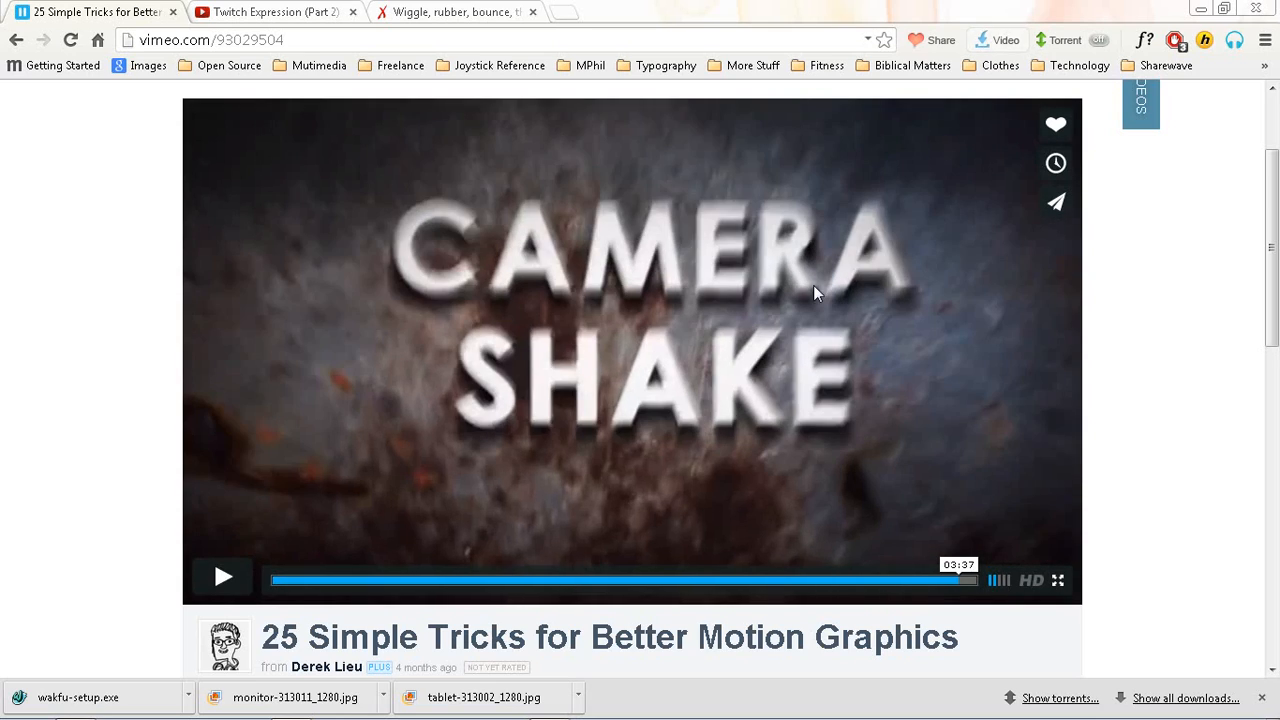
{"action": "left_click", "coordinate": [1200, 12]}
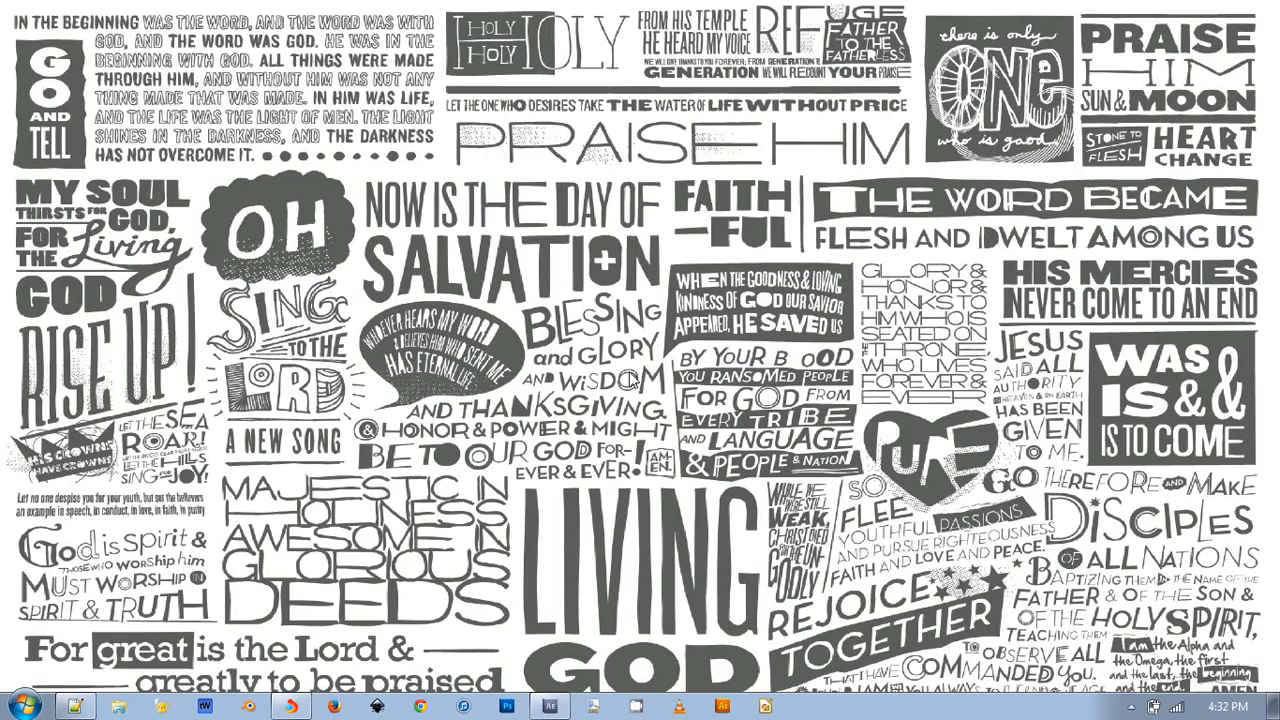
{"action": "left_click", "coordinate": [550, 706]}
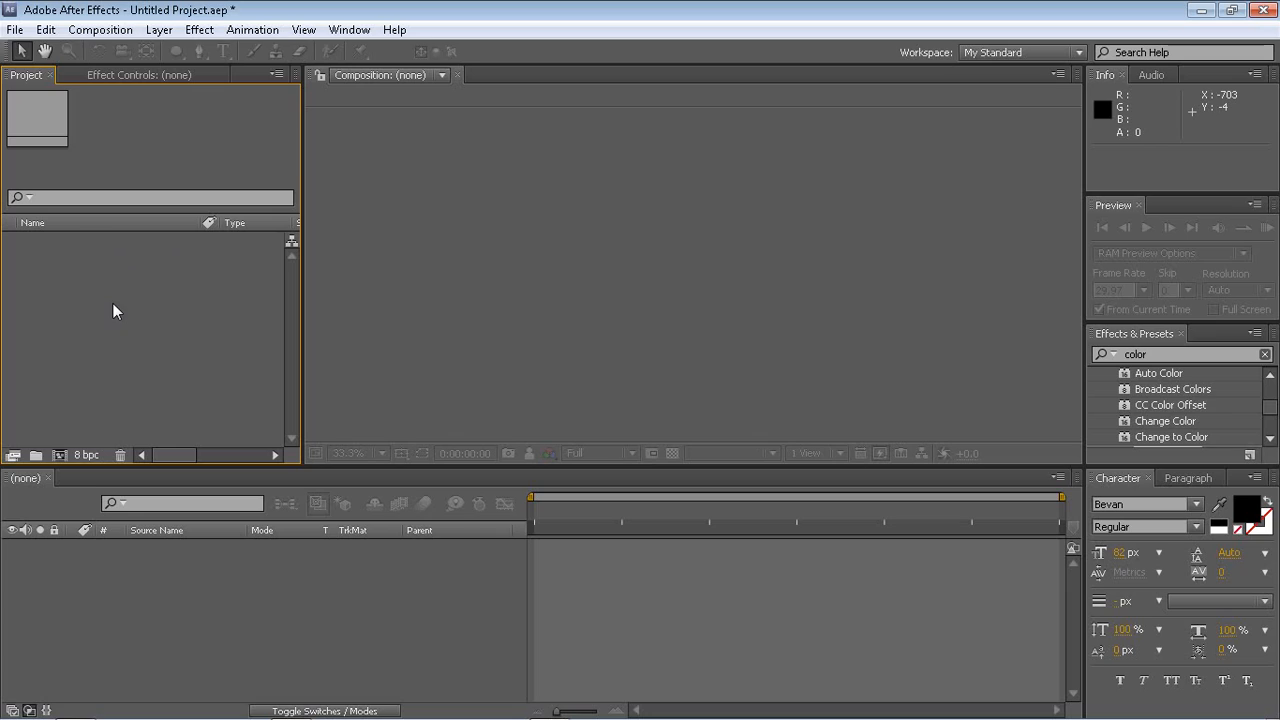
Start a new composition and give it the HDV/HDTV 720 29.97 preset
{"action": "left_click", "coordinate": [104, 32]}
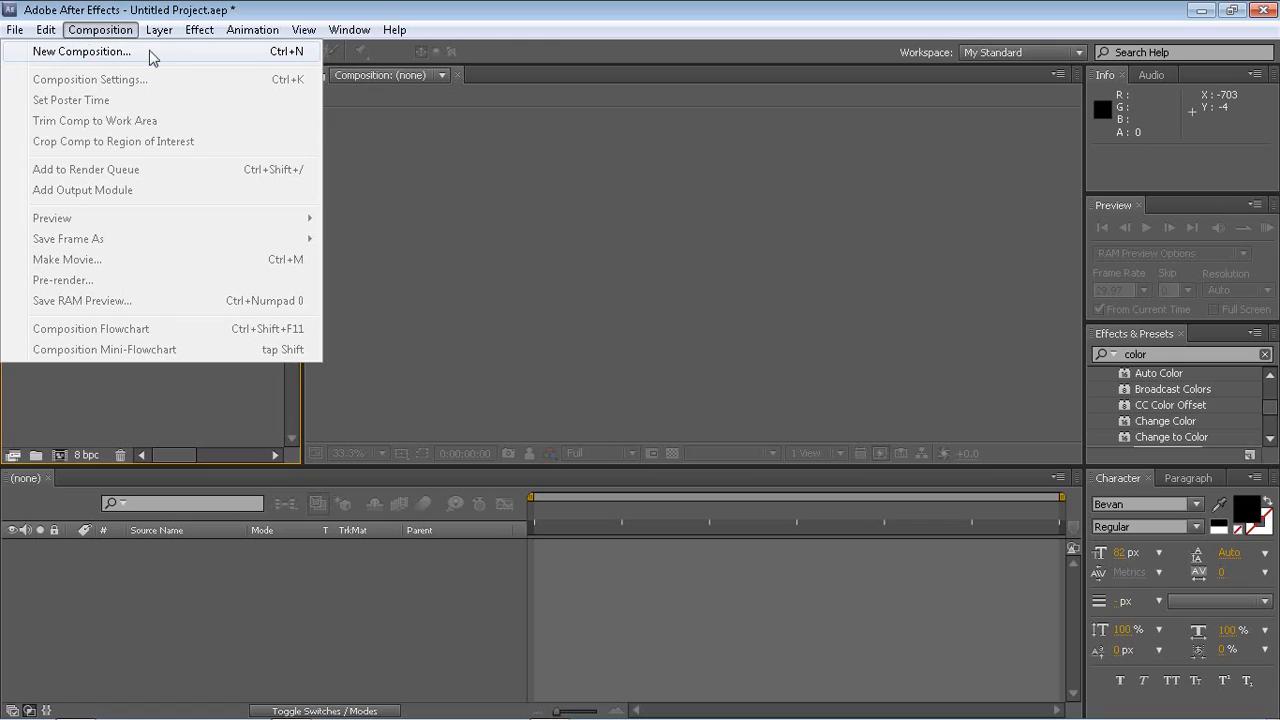
{"action": "left_click", "coordinate": [83, 433]}
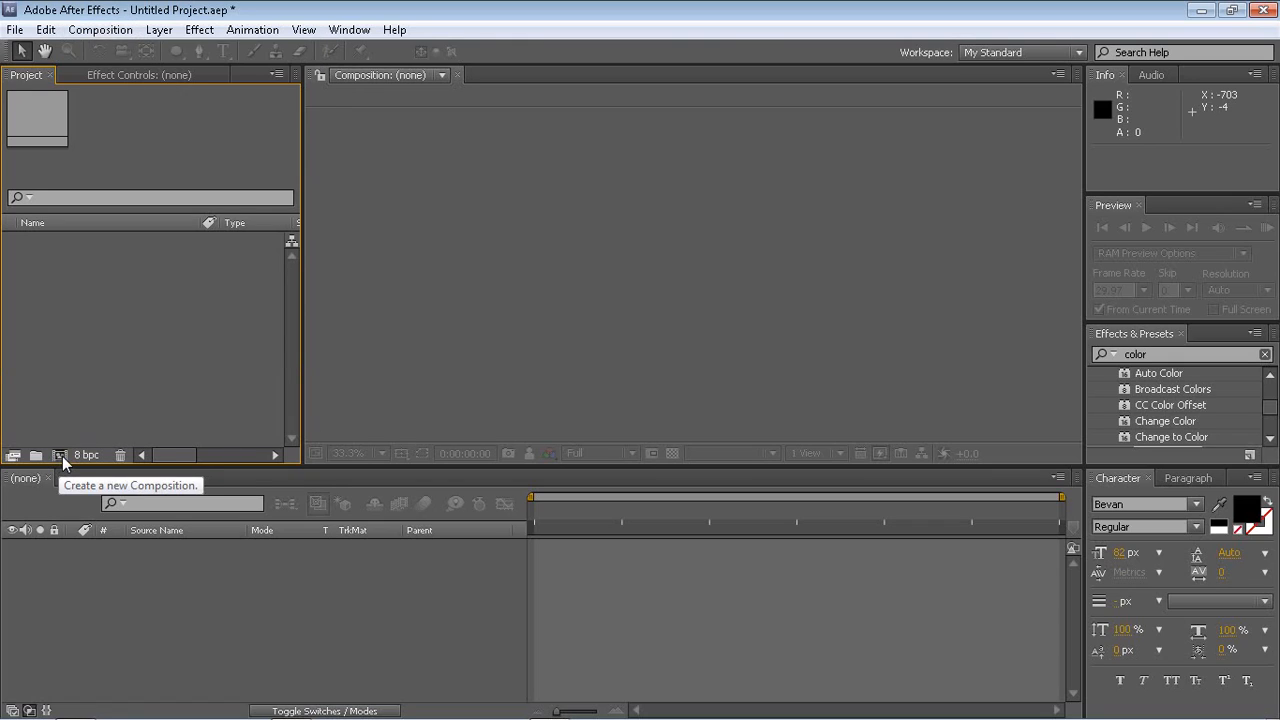
{"action": "left_click", "coordinate": [62, 456]}
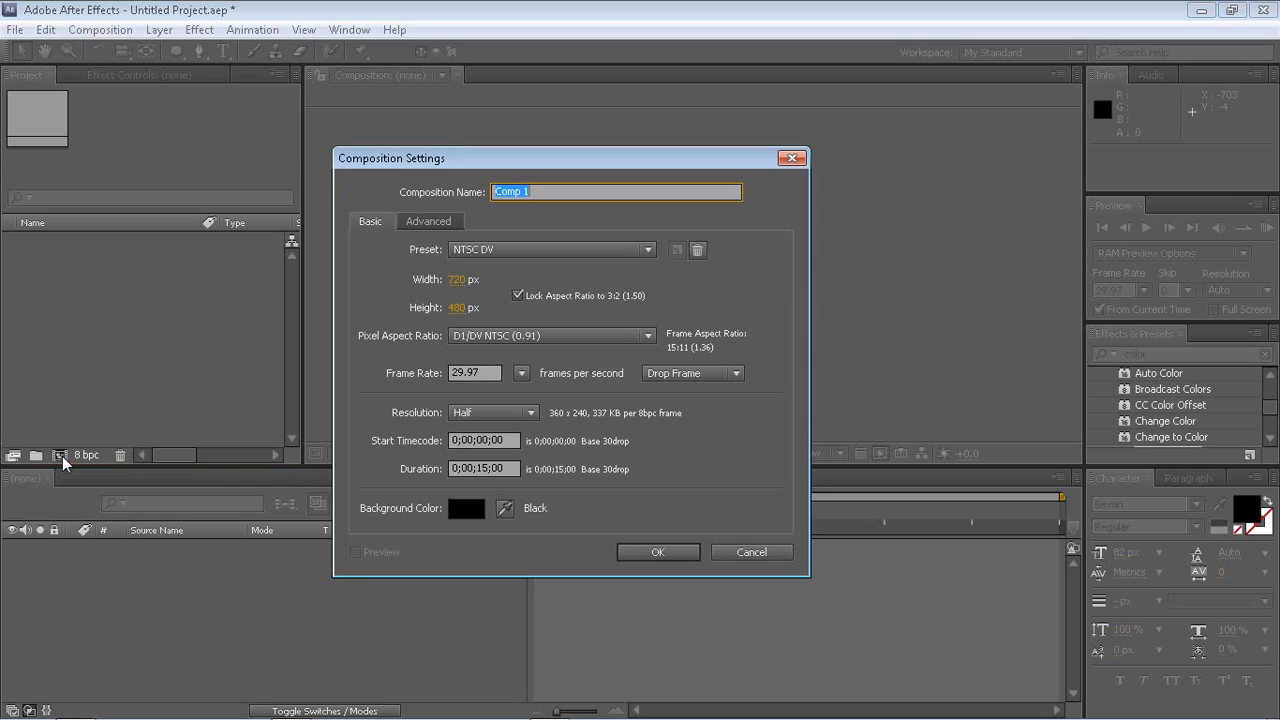
{"action": "left_click", "coordinate": [495, 252]}
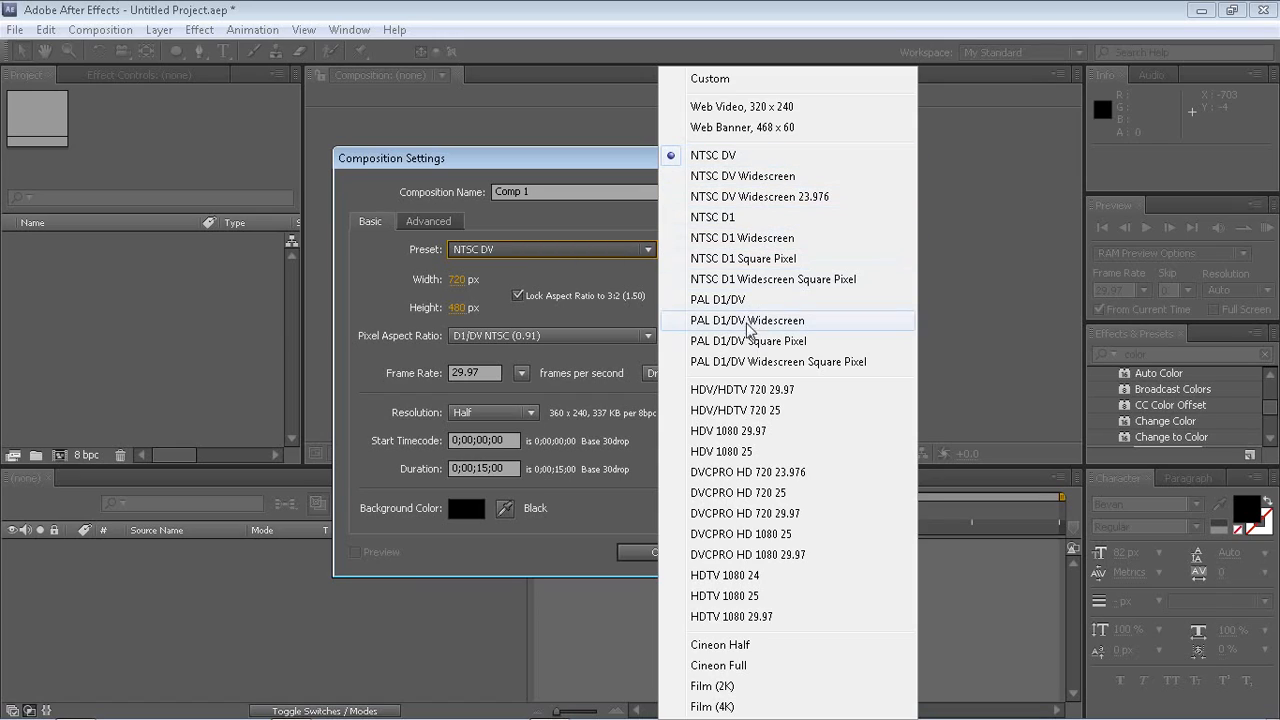
{"action": "left_click", "coordinate": [495, 283]}
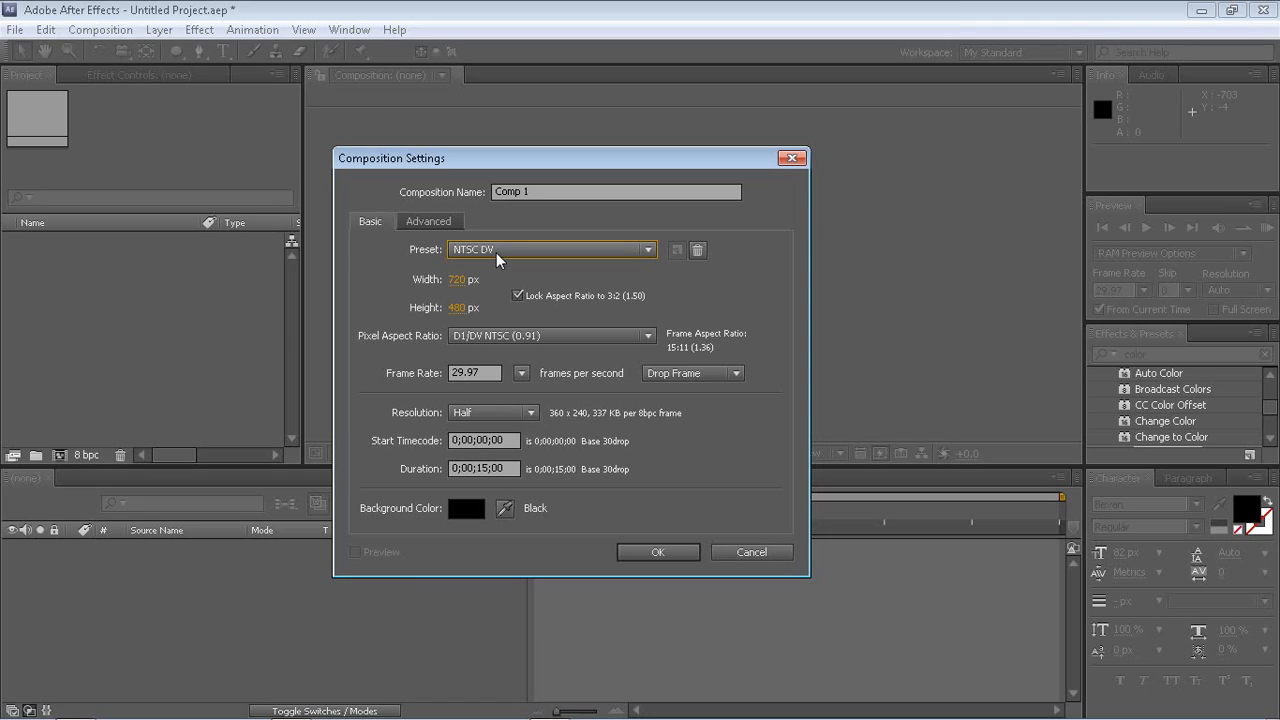
{"action": "left_click", "coordinate": [497, 255]}
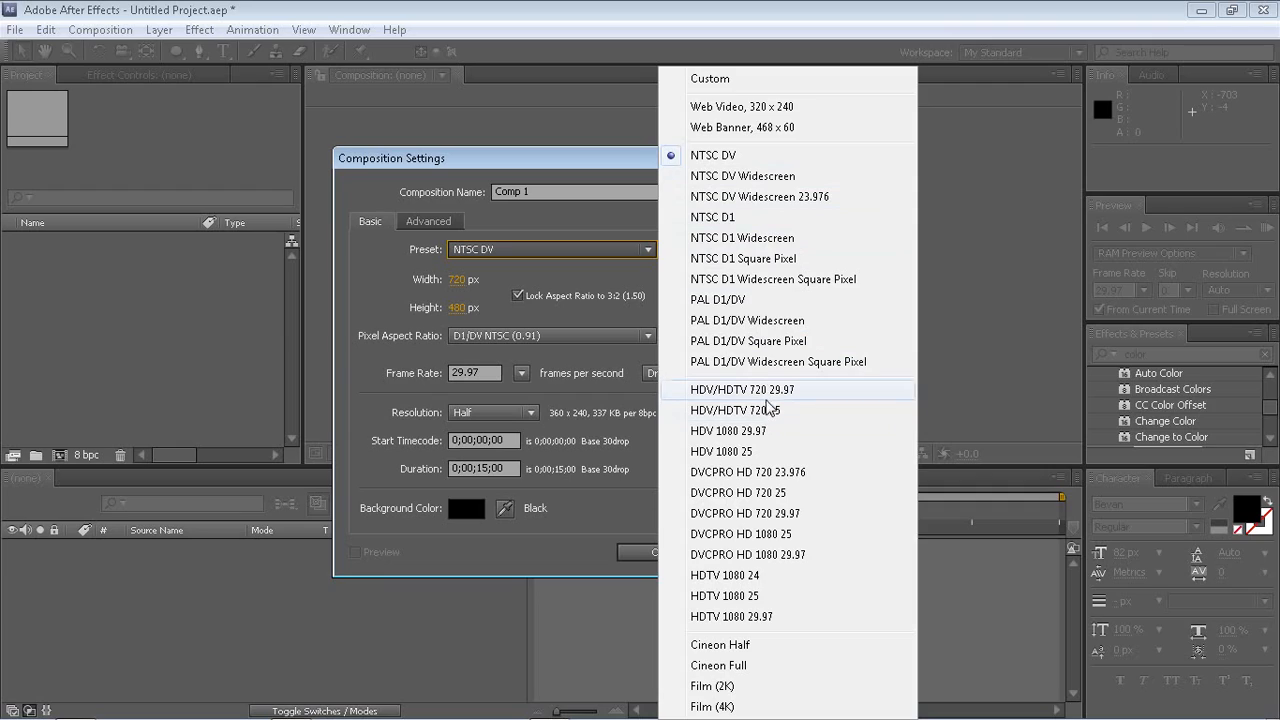
{"action": "left_click", "coordinate": [766, 390]}
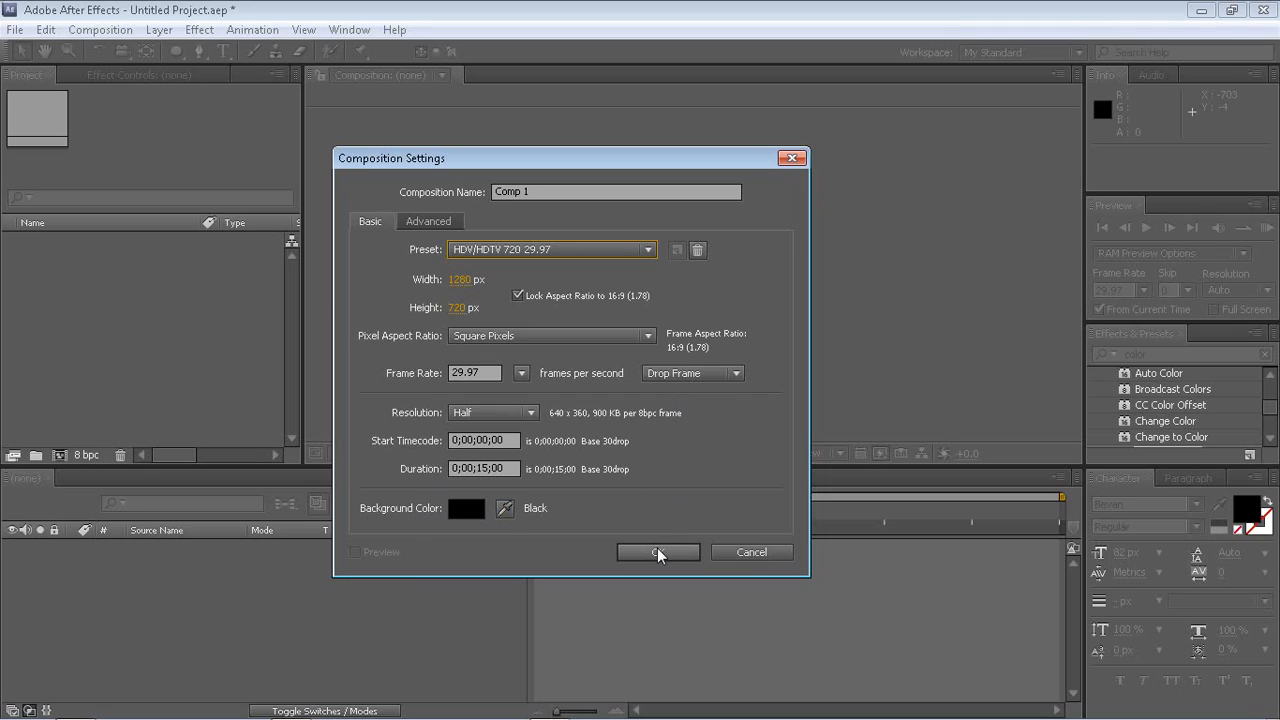
Name the new composition Gradients and create it
{"action": "left_click", "coordinate": [540, 194]}
{"action": "type", "text": "Grad"}
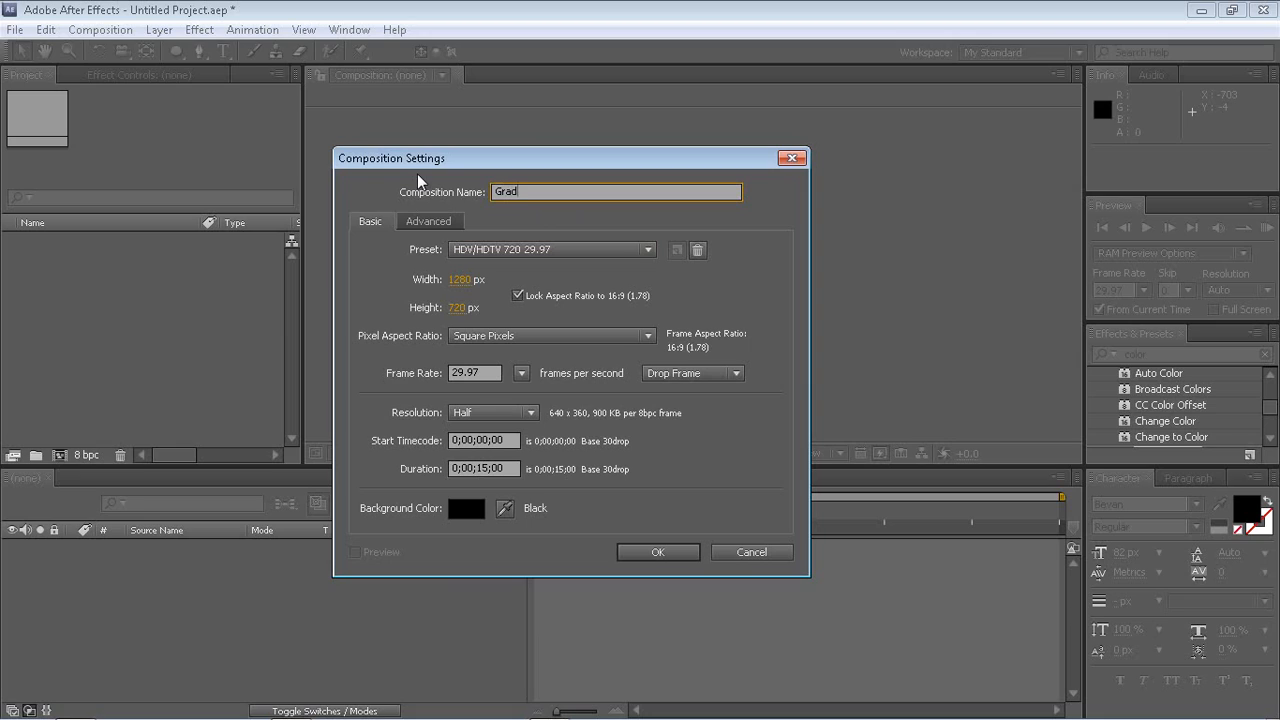
{"action": "type", "text": "ients"}
{"action": "left_click", "coordinate": [678, 557]}
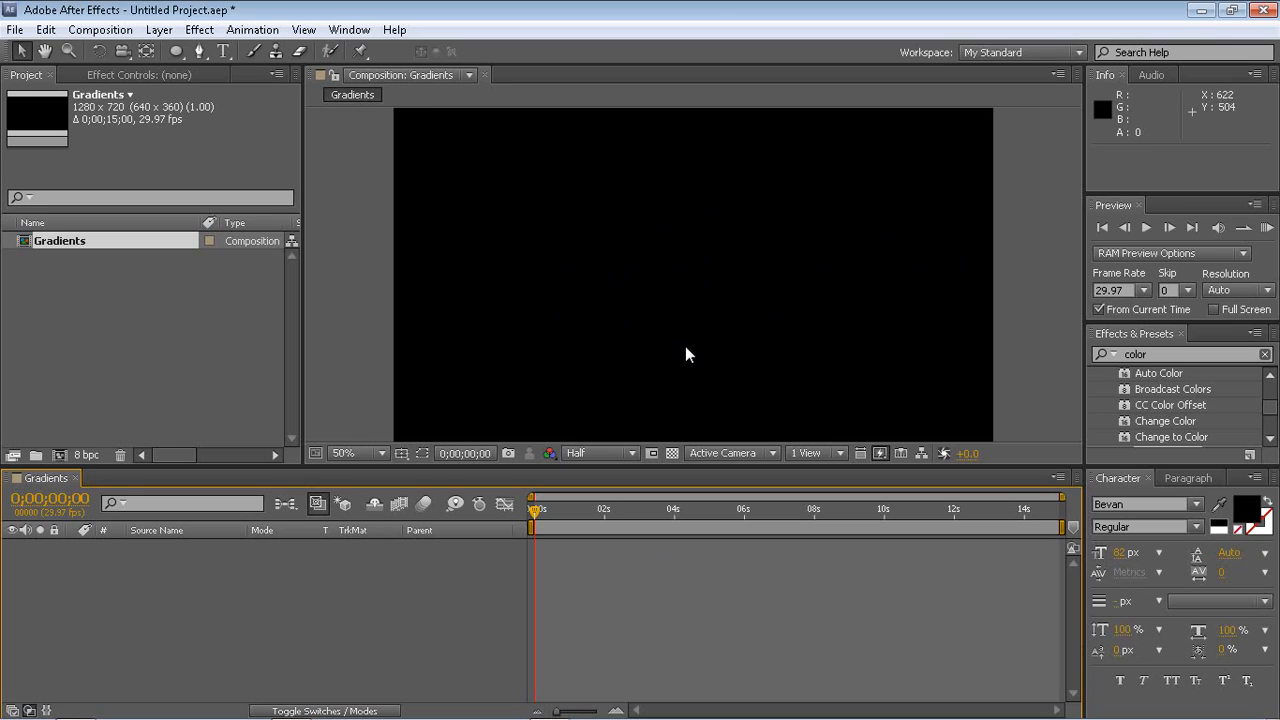
Toggle the transparency grid on and off to check the empty composition's background
{"action": "left_click", "coordinate": [675, 452]}
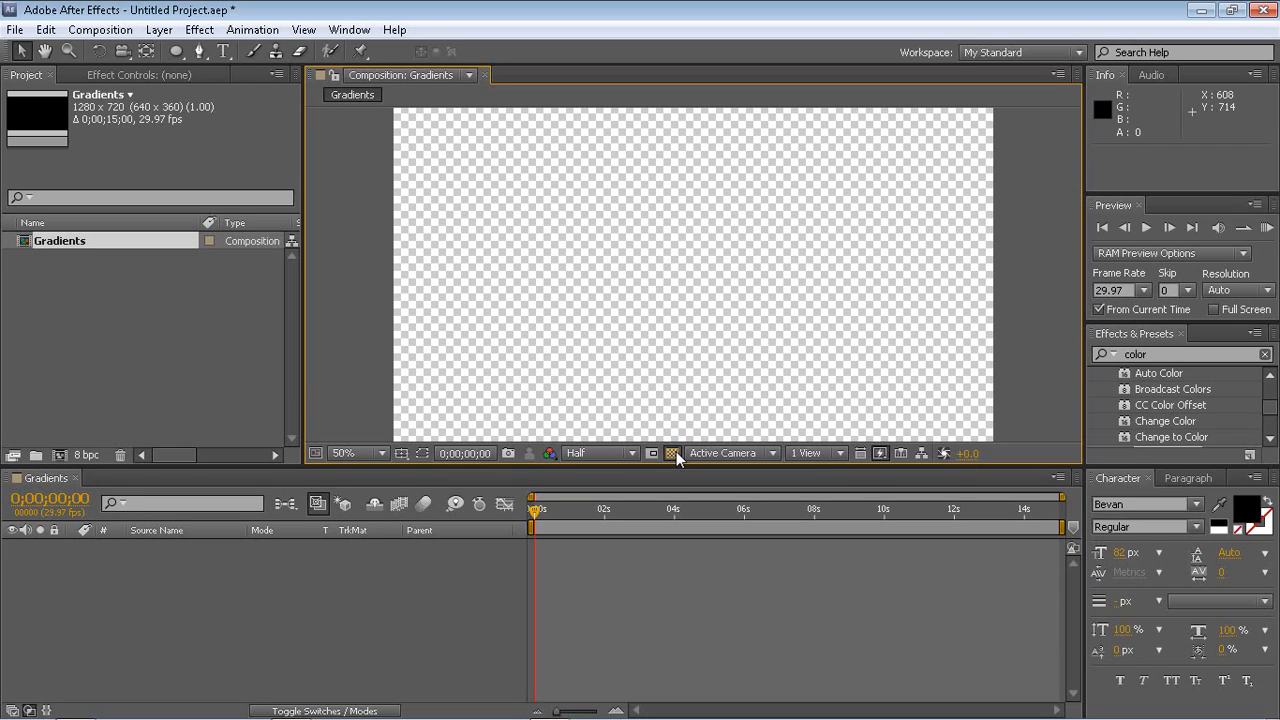
{"action": "left_click", "coordinate": [673, 453]}
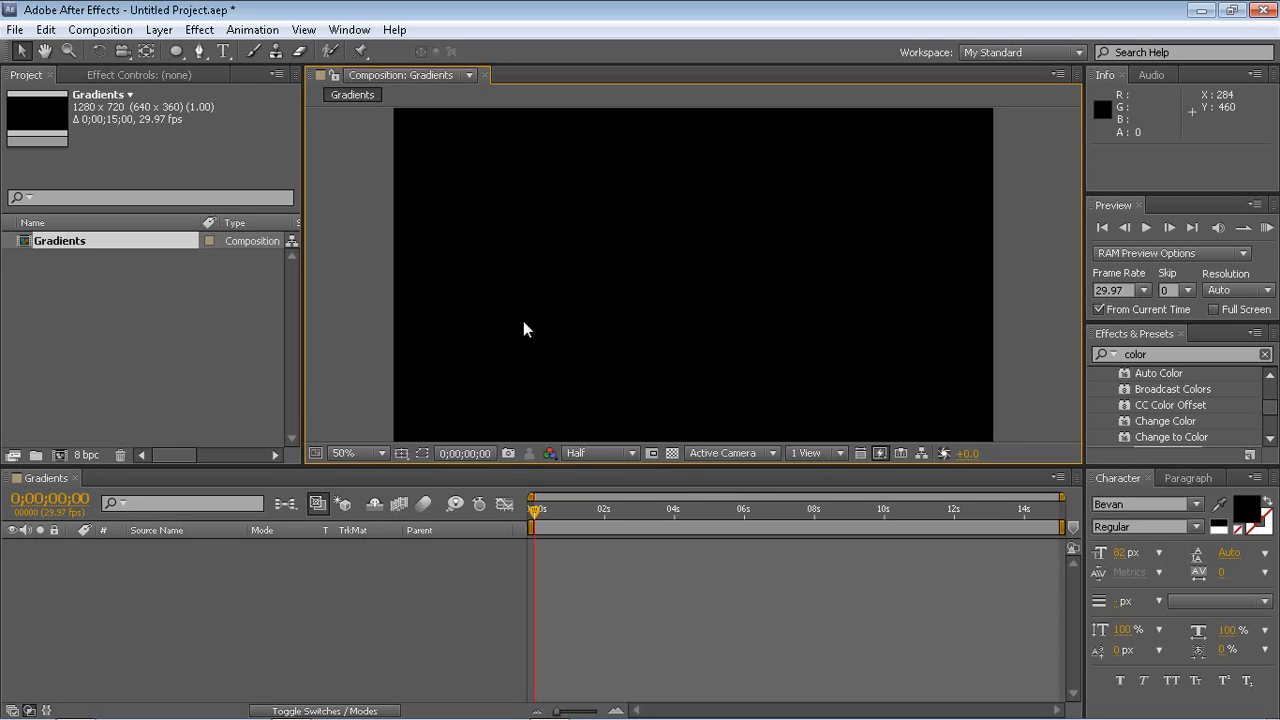
{"action": "left_click_drag", "start_coordinate": [708, 212], "coordinate": [928, 320]}
{"action": "left_click_drag", "start_coordinate": [562, 148], "coordinate": [772, 336]}
{"action": "left_click", "coordinate": [100, 32]}
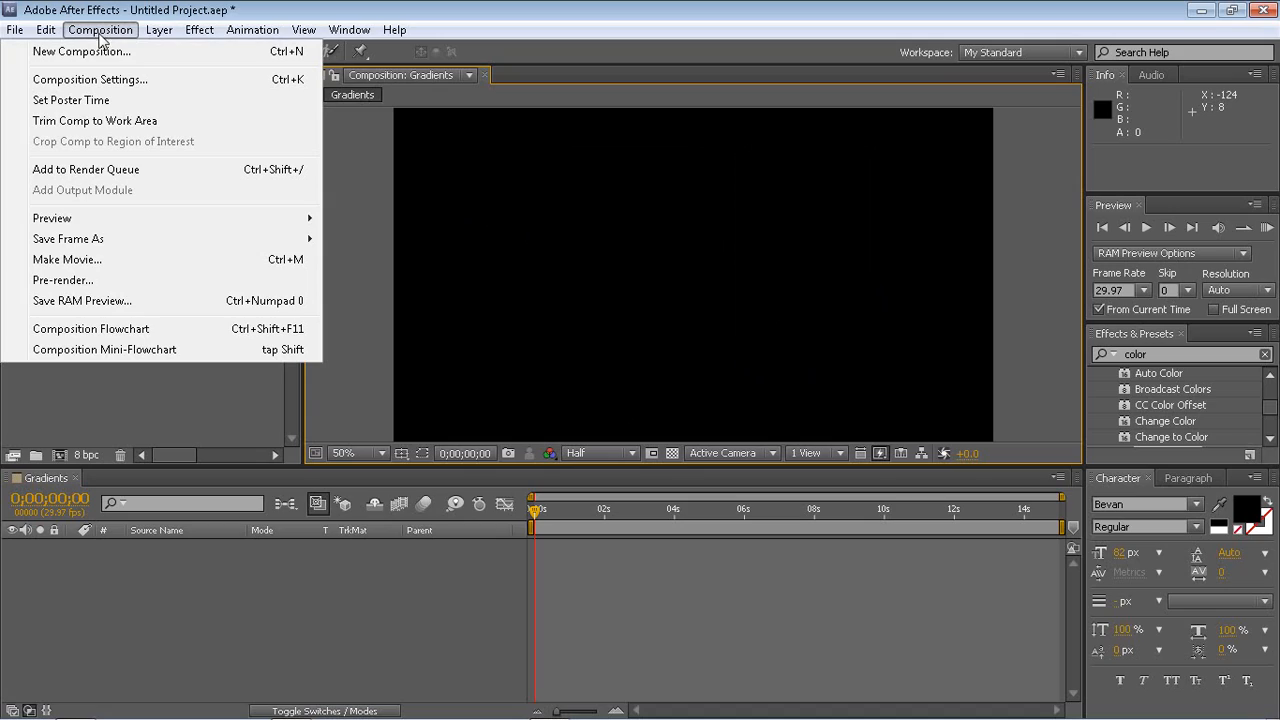
{"action": "left_click", "coordinate": [533, 181]}
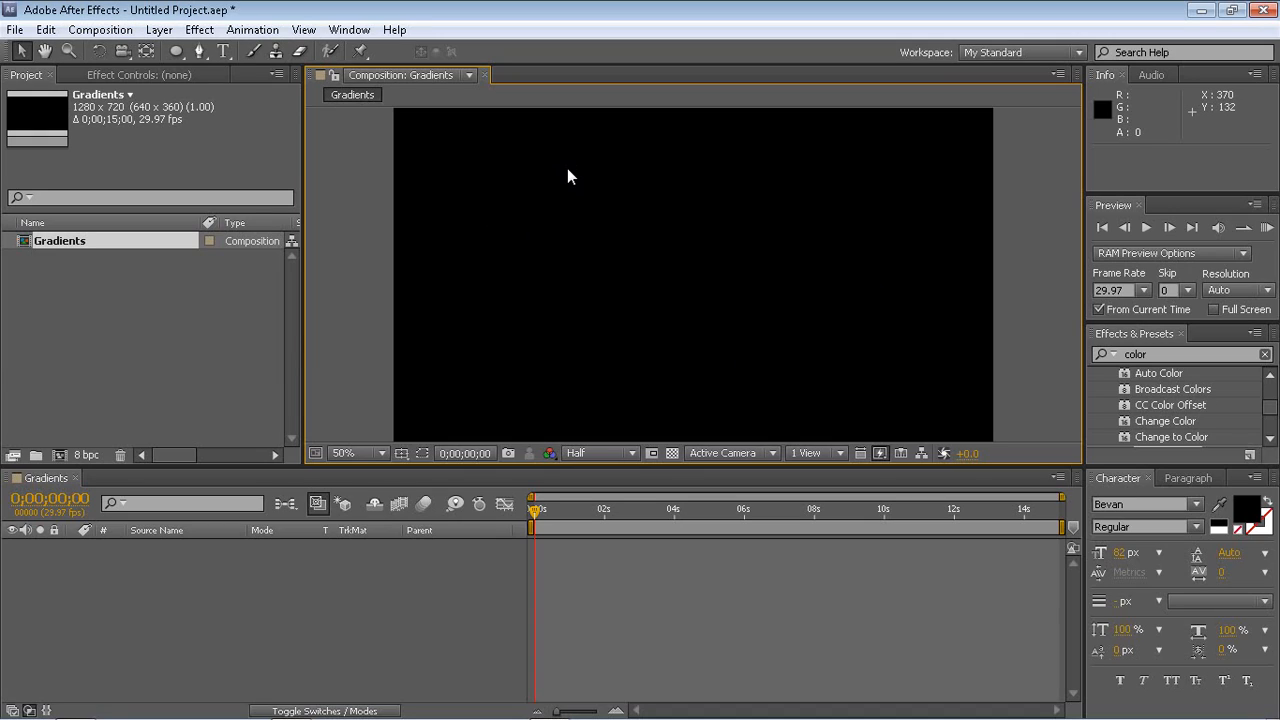
Add a composition-sized solid layer in mid gray 7A7A7A to the Gradients composition
{"action": "right_click", "coordinate": [377, 177]}
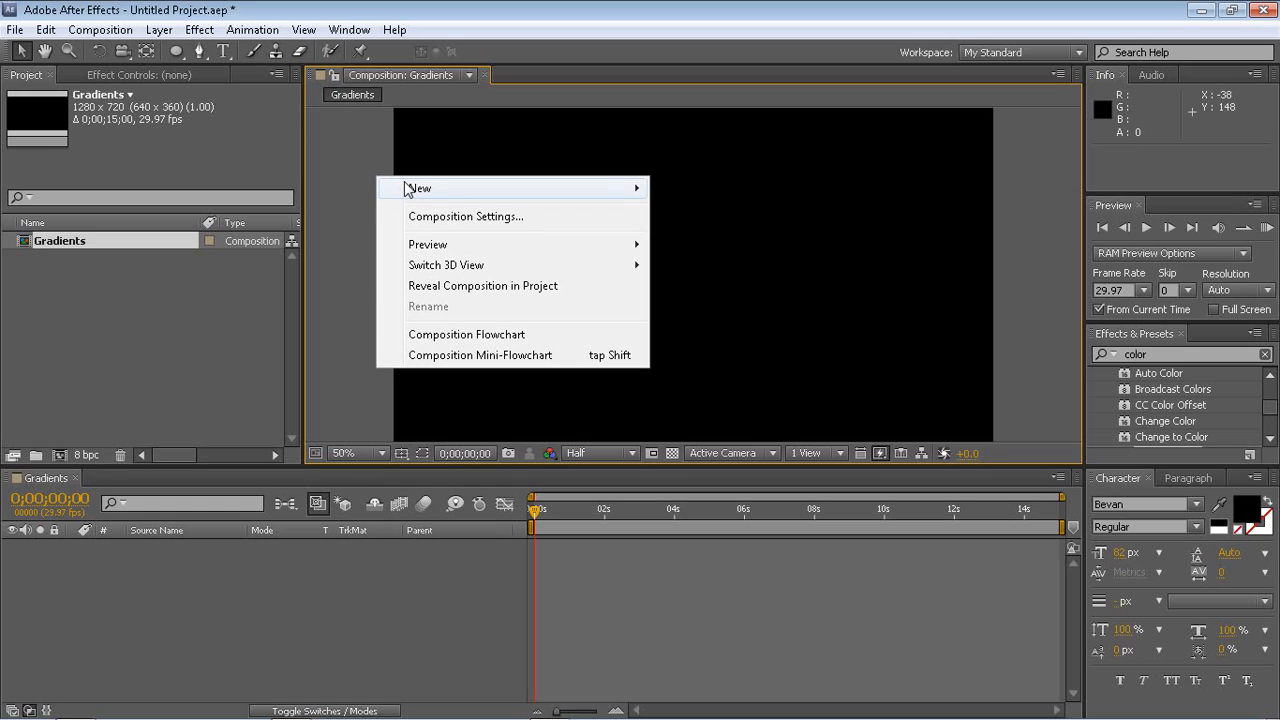
{"action": "mouse_move", "coordinate": [409, 190]}
{"action": "left_click", "coordinate": [302, 240]}
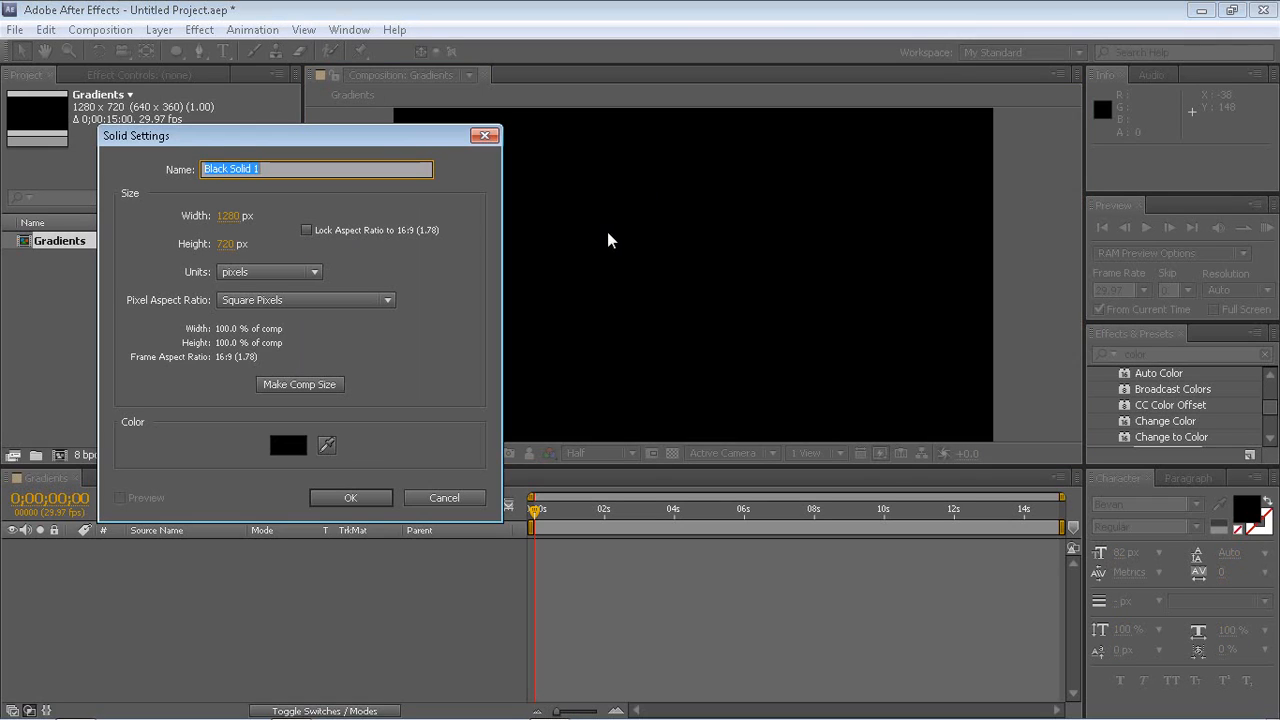
{"action": "left_click_drag", "start_coordinate": [822, 135], "coordinate": [878, 89]}
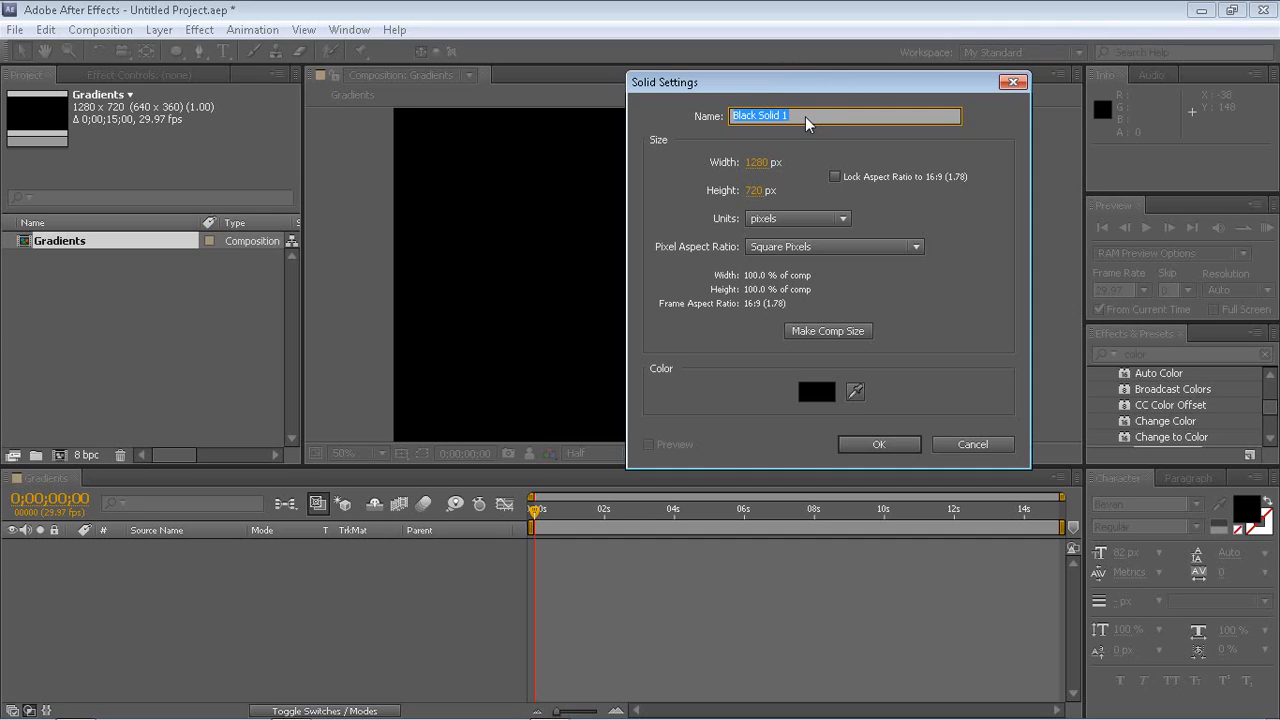
{"action": "left_click", "coordinate": [828, 392]}
{"action": "left_click_drag", "start_coordinate": [169, 363], "coordinate": [194, 329]}
{"action": "left_click_drag", "start_coordinate": [134, 363], "coordinate": [32, 378]}
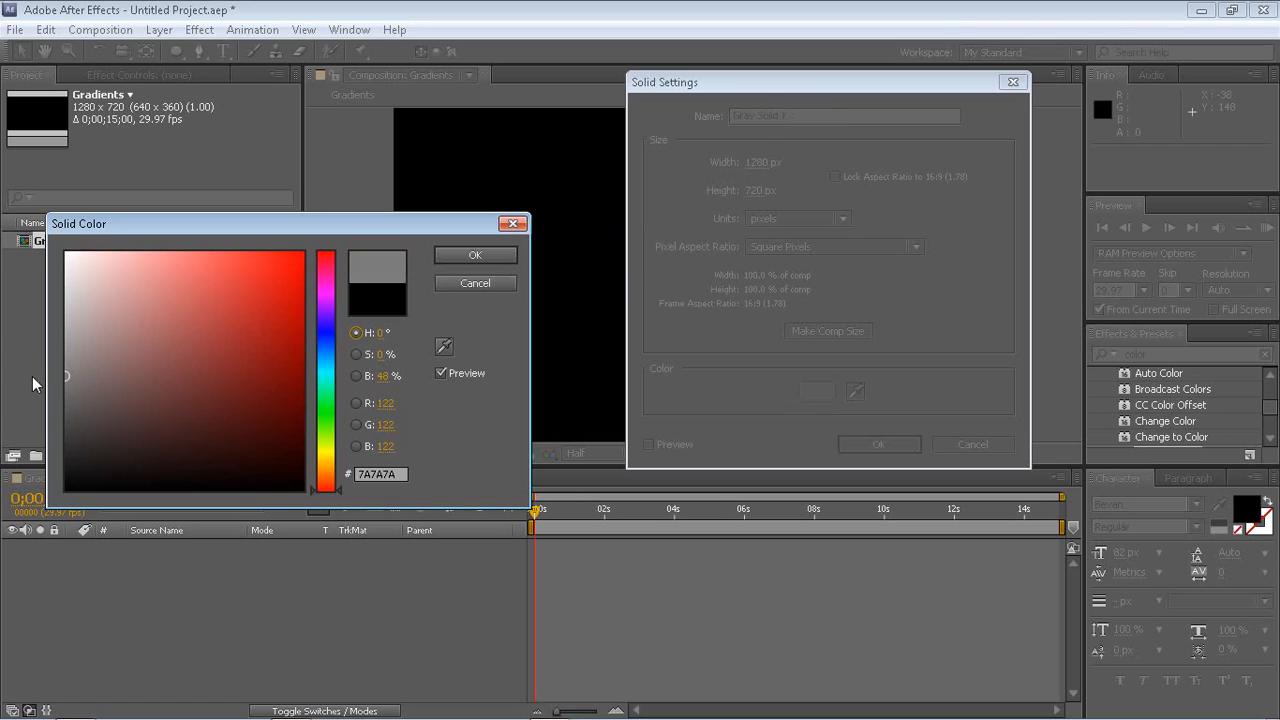
{"action": "left_click", "coordinate": [464, 252]}
{"action": "left_click", "coordinate": [880, 445]}
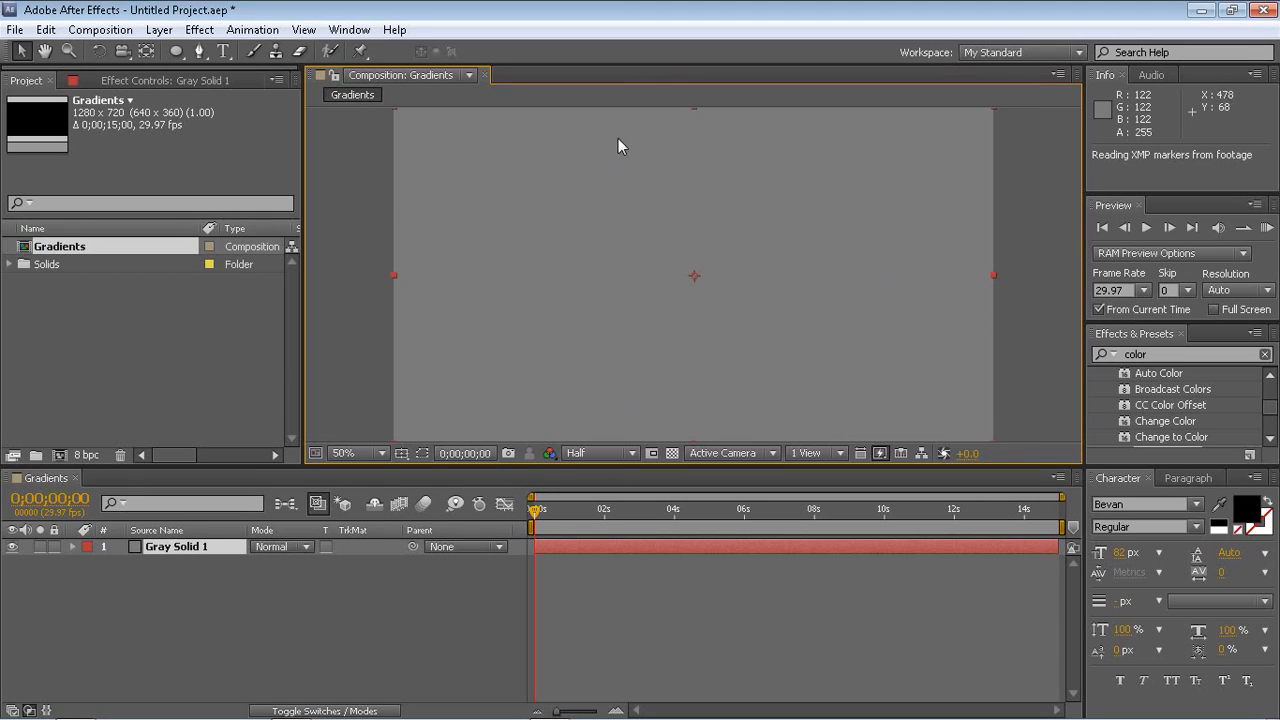
Enlarge the composition viewer and inspect the gray solid inside the project's Solids folder
{"action": "left_click_drag", "start_coordinate": [603, 474], "coordinate": [603, 507]}
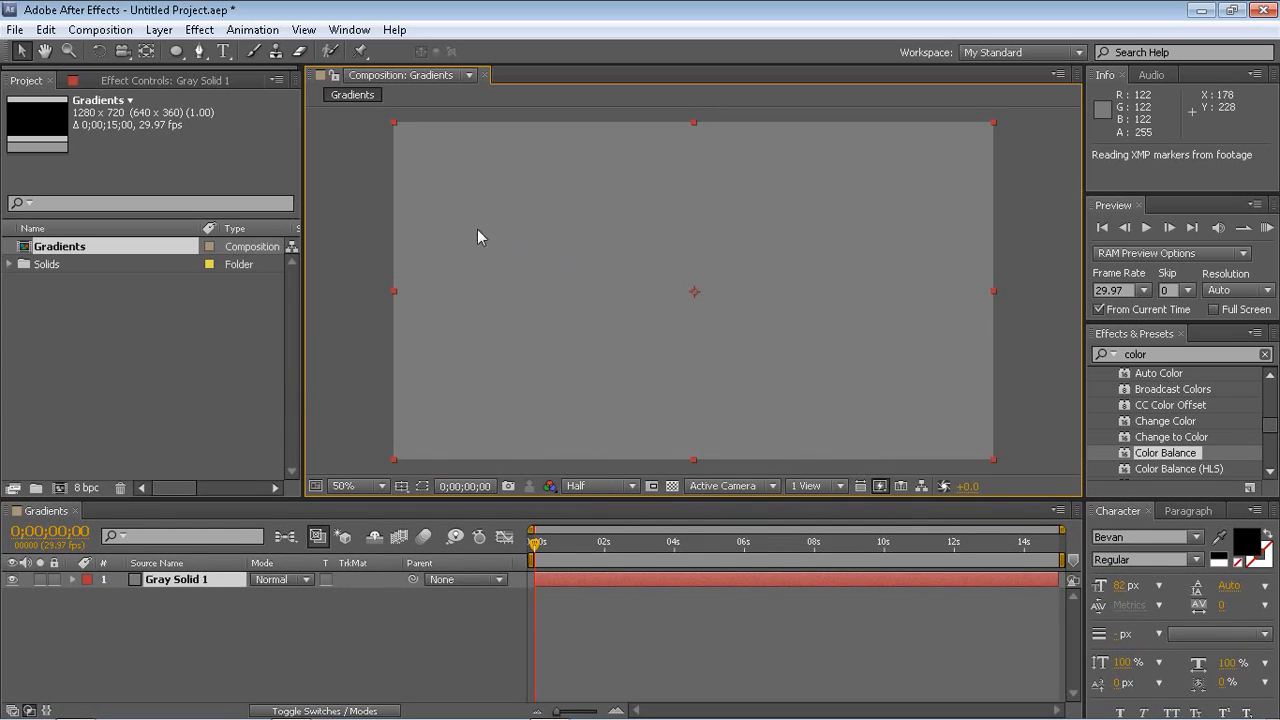
{"action": "left_click", "coordinate": [10, 264]}
{"action": "left_click", "coordinate": [69, 266]}
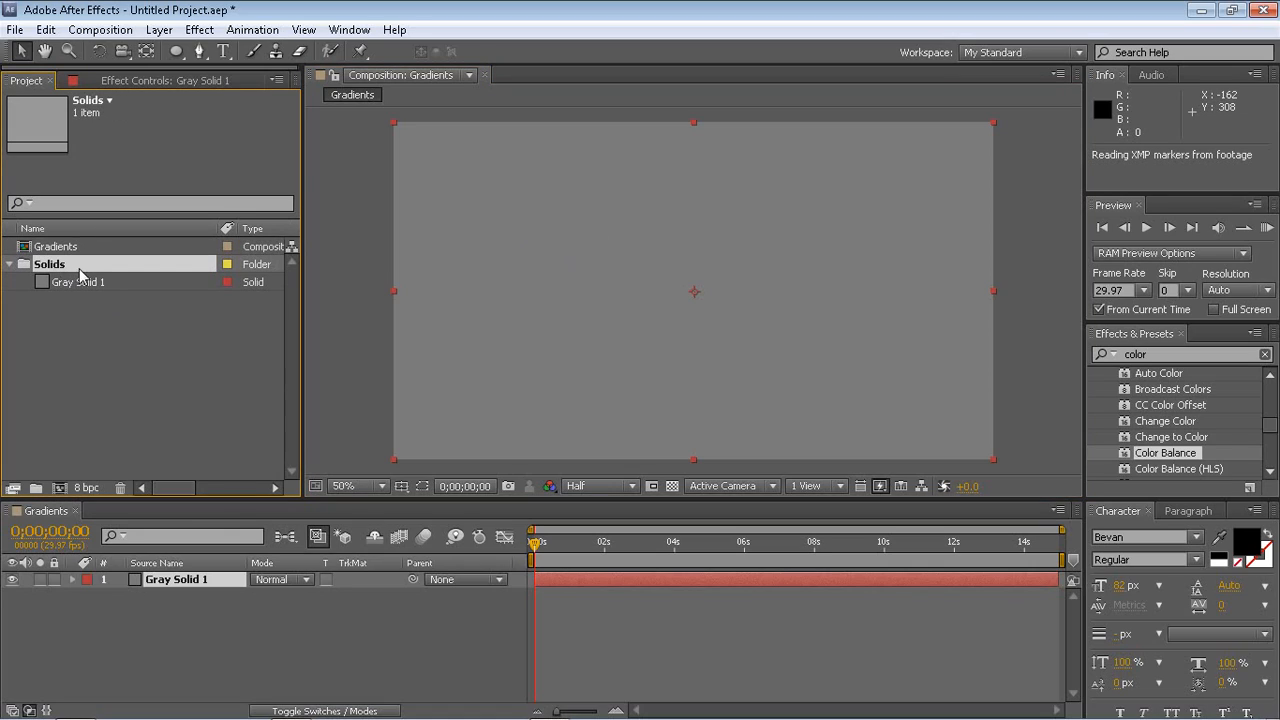
{"action": "left_click", "coordinate": [85, 284]}
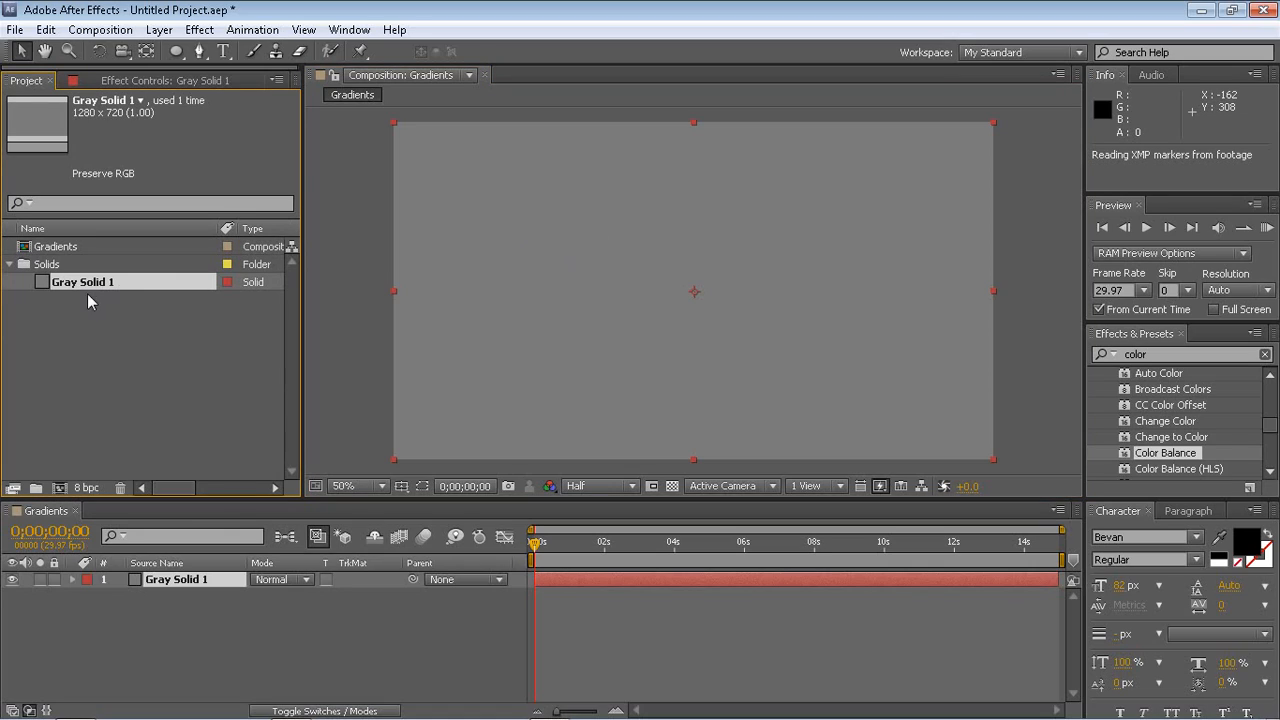
{"action": "left_click", "coordinate": [3, 264]}
{"action": "left_click", "coordinate": [10, 265]}
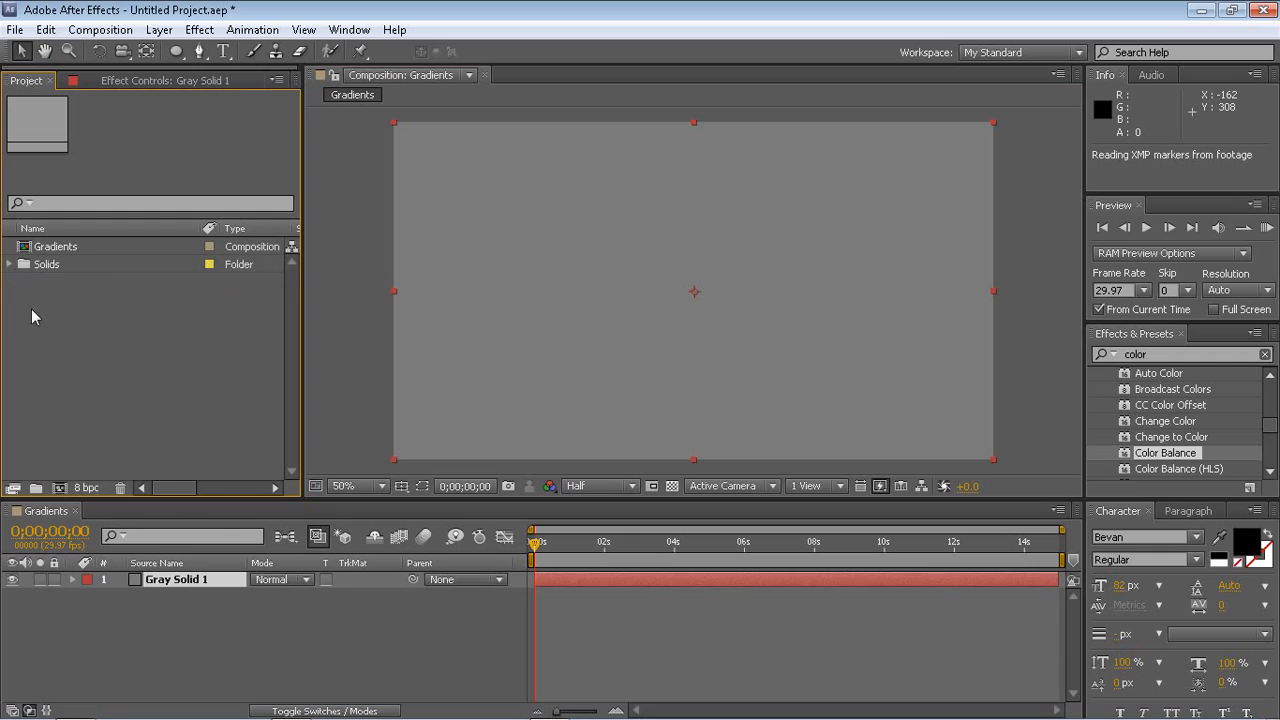
Find the Ramp effect by searching for "ramp" and apply it to the gray solid layer
{"action": "left_click", "coordinate": [202, 583]}
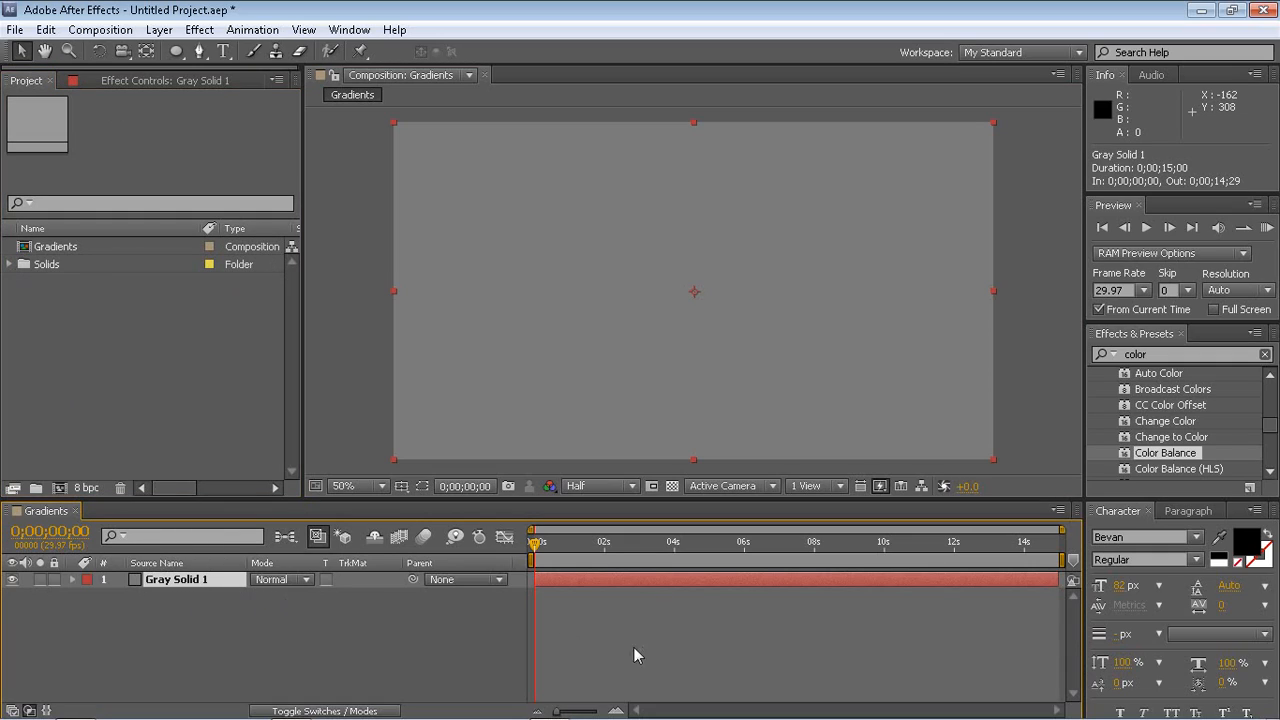
{"action": "mouse_move", "coordinate": [534, 543]}
{"action": "left_mouse_down"}
{"action": "mouse_move", "coordinate": [908, 543]}
{"action": "mouse_move", "coordinate": [530, 545]}
{"action": "left_mouse_up"}
{"action": "key", "text": "ctrl+5"}
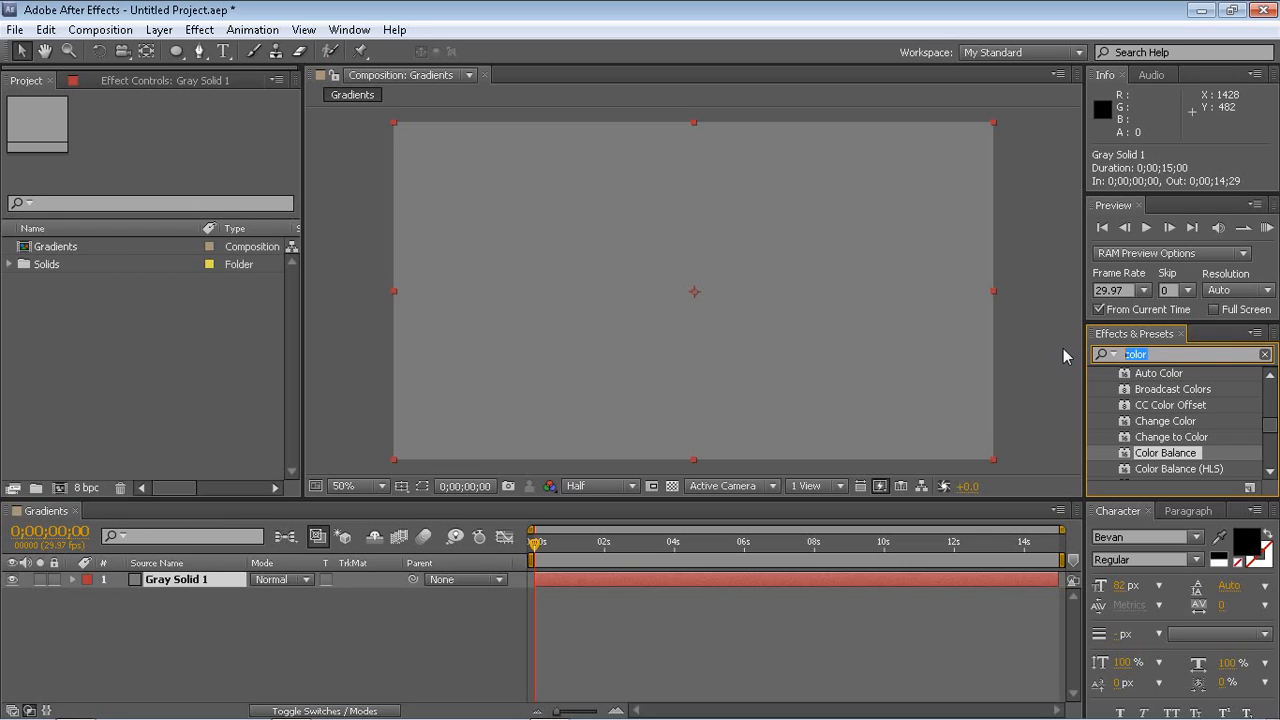
{"action": "type", "text": "ramp"}
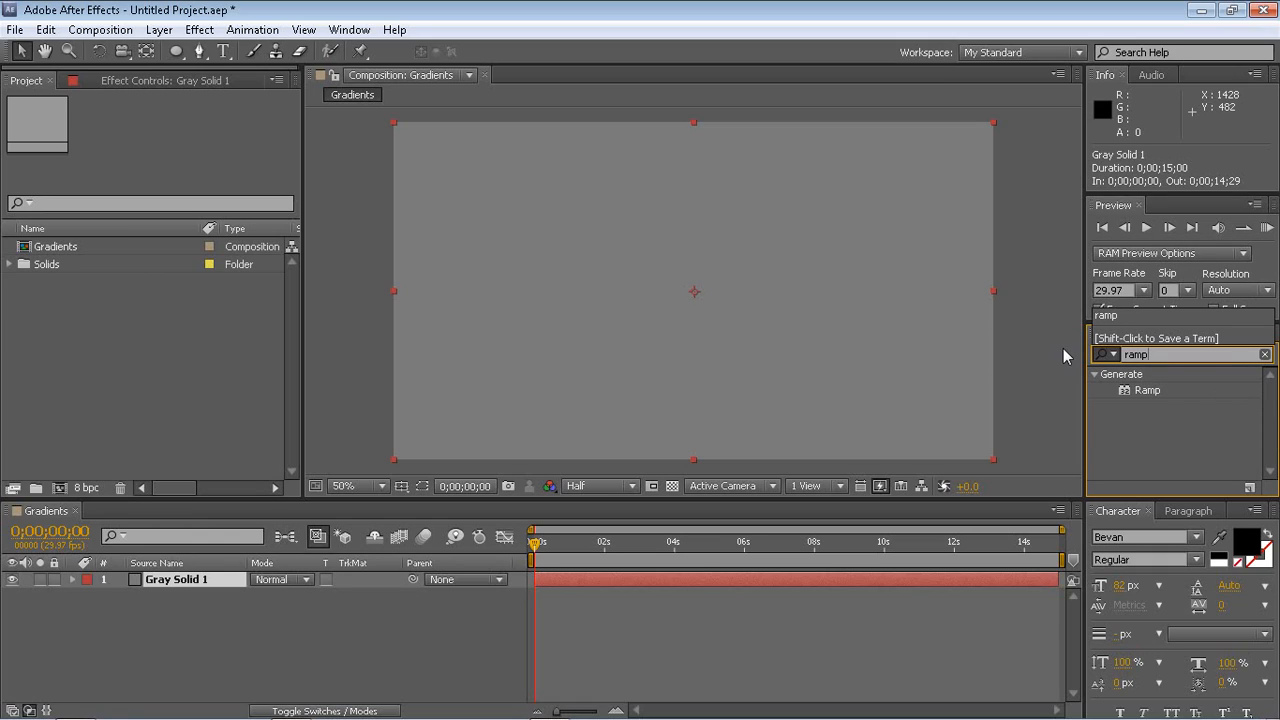
{"action": "key", "text": "Return"}
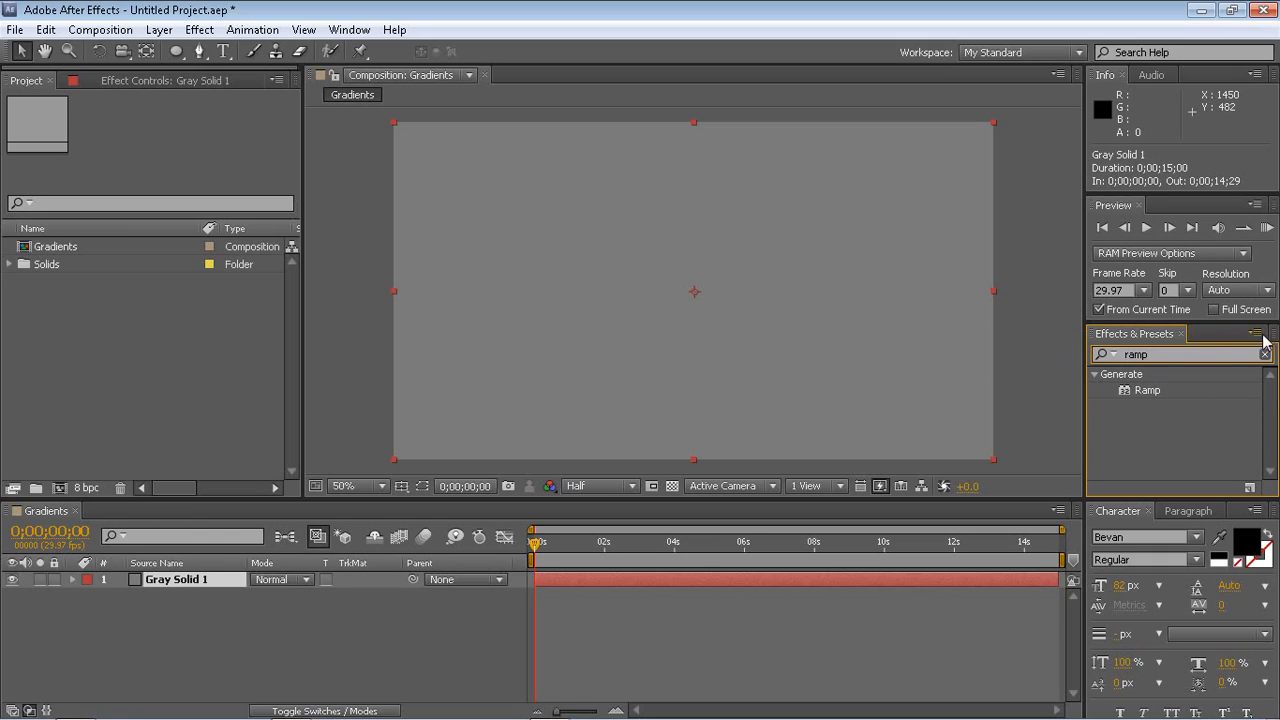
{"action": "left_click", "coordinate": [1159, 394]}
{"action": "left_click_drag", "start_coordinate": [1156, 394], "coordinate": [731, 296]}
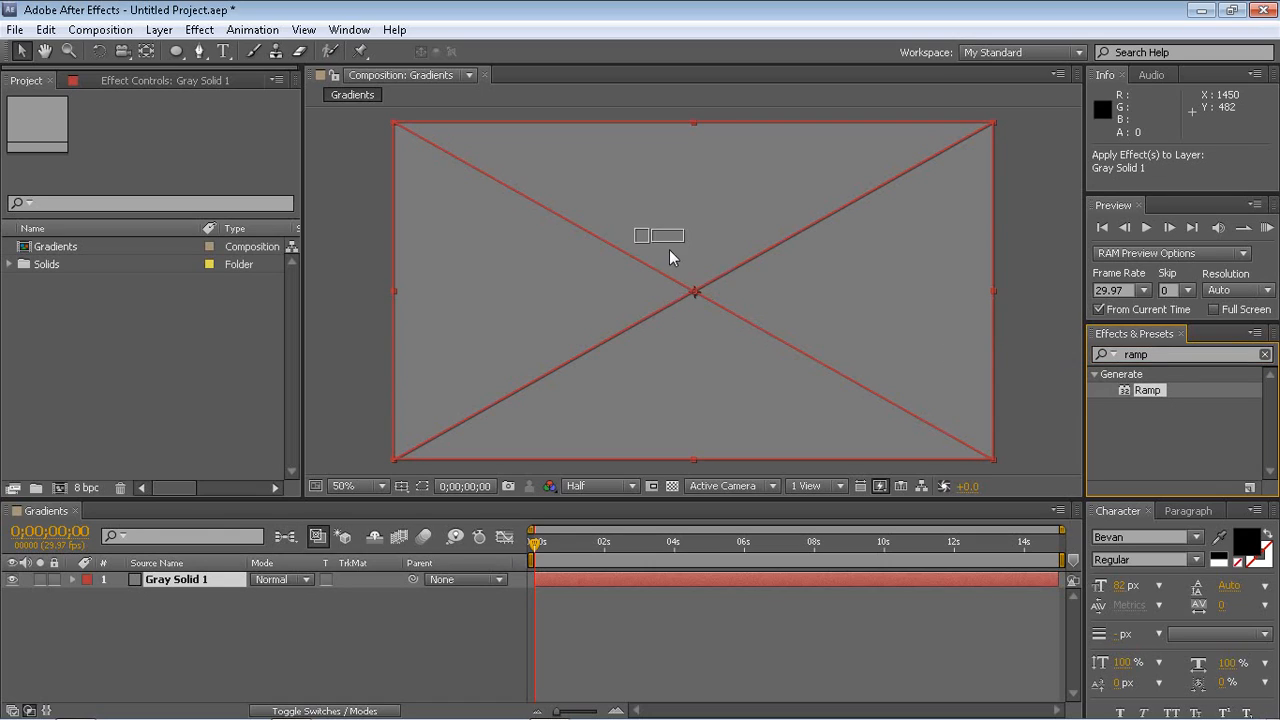
{"action": "left_click_drag", "start_coordinate": [706, 296], "coordinate": [182, 580]}
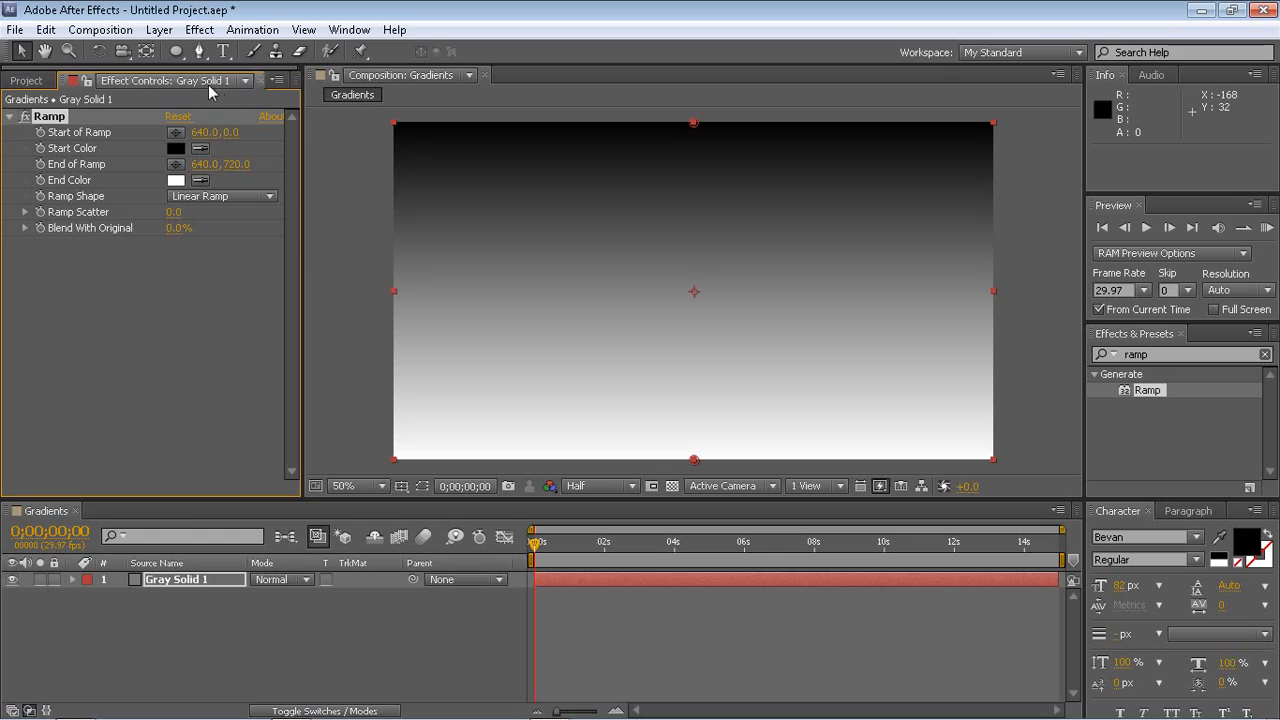
Move the Ramp's start point to about 274, 124 in the upper-left part of the frame
{"action": "left_click", "coordinate": [349, 30]}
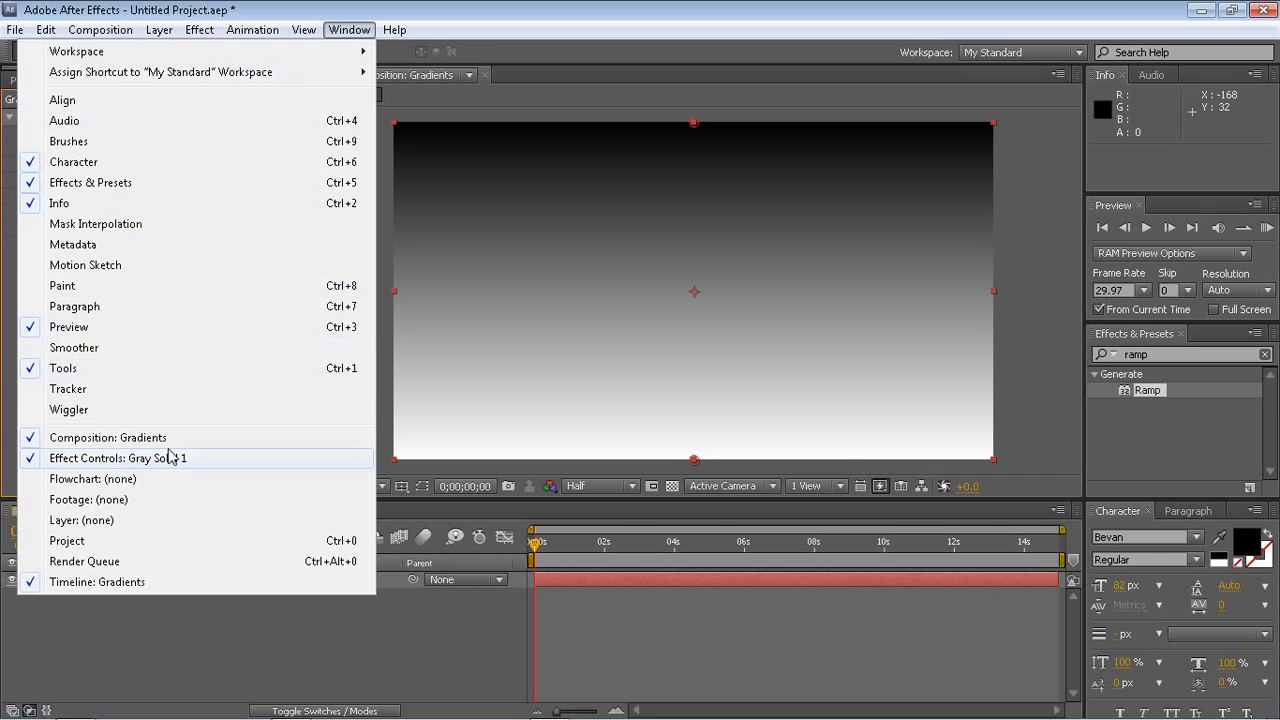
{"action": "left_click", "coordinate": [176, 632]}
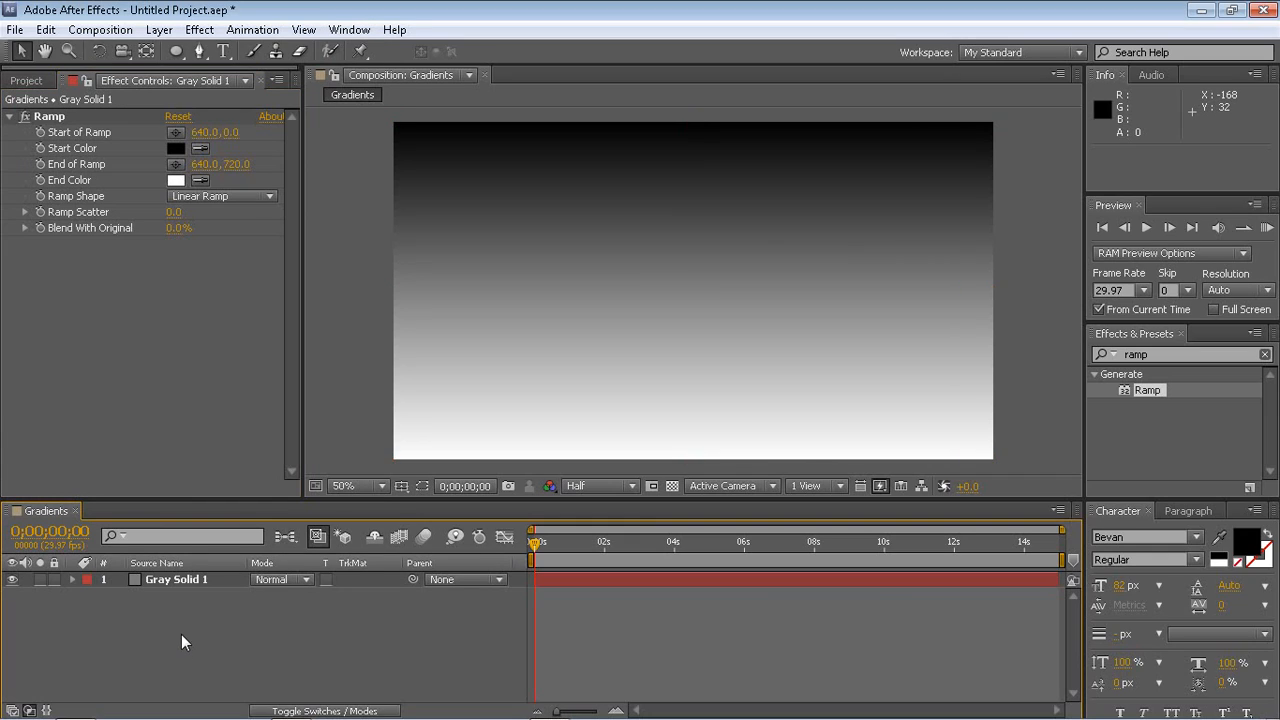
{"action": "left_click", "coordinate": [174, 133]}
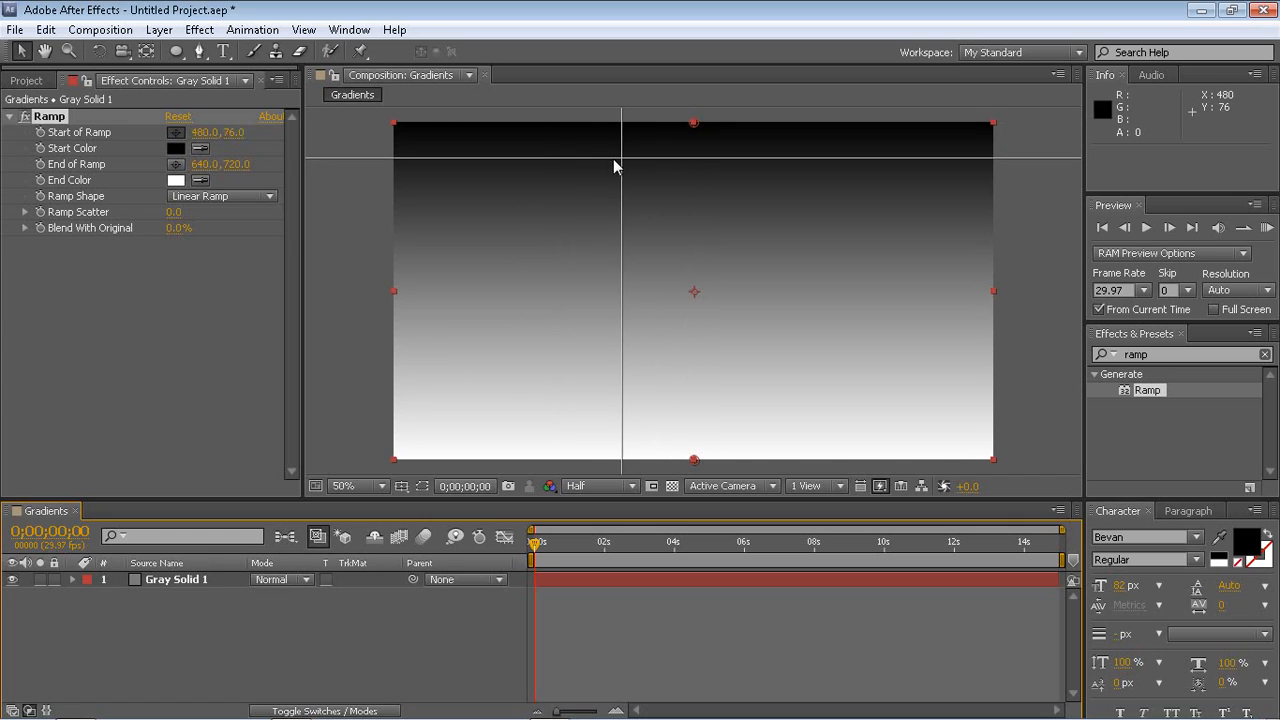
{"action": "left_click", "coordinate": [522, 180]}
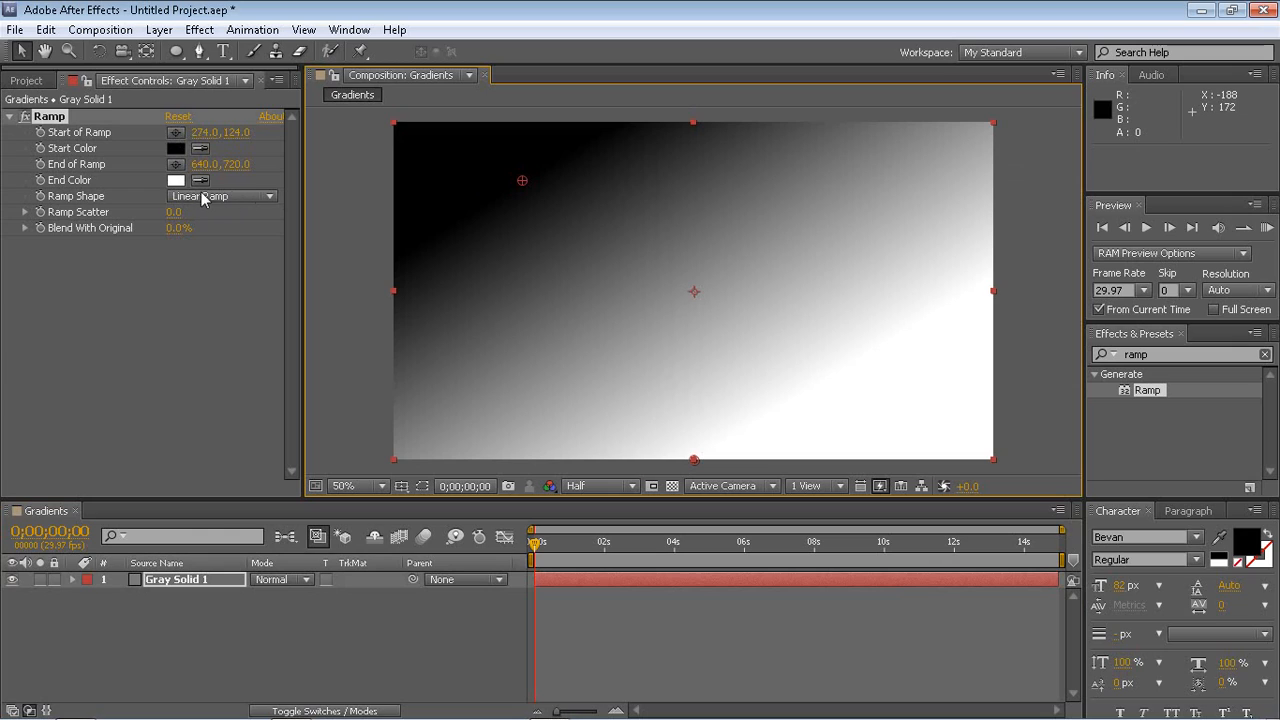
Reposition the linear Ramp's start point to about 114, 110 near the upper-left corner and its end point to about 956, 658
{"action": "left_click_drag", "start_coordinate": [526, 184], "coordinate": [919, 196]}
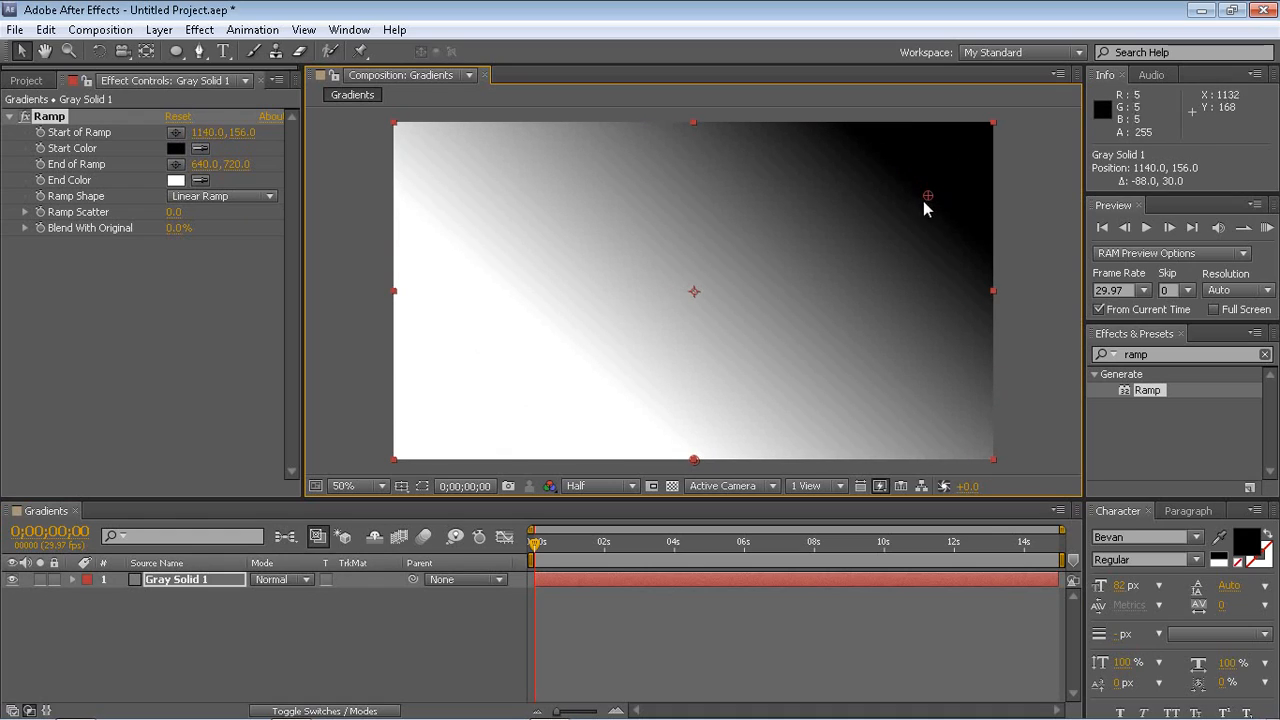
{"action": "mouse_move", "coordinate": [700, 460]}
{"action": "left_mouse_down"}
{"action": "mouse_move", "coordinate": [537, 426]}
{"action": "mouse_move", "coordinate": [479, 391]}
{"action": "mouse_move", "coordinate": [393, 374]}
{"action": "mouse_move", "coordinate": [354, 386]}
{"action": "mouse_move", "coordinate": [491, 380]}
{"action": "mouse_move", "coordinate": [383, 471]}
{"action": "mouse_move", "coordinate": [684, 423]}
{"action": "mouse_move", "coordinate": [698, 465]}
{"action": "left_mouse_up"}
{"action": "left_click_drag", "start_coordinate": [924, 197], "coordinate": [447, 174]}
{"action": "left_click_drag", "start_coordinate": [698, 471], "coordinate": [842, 431]}
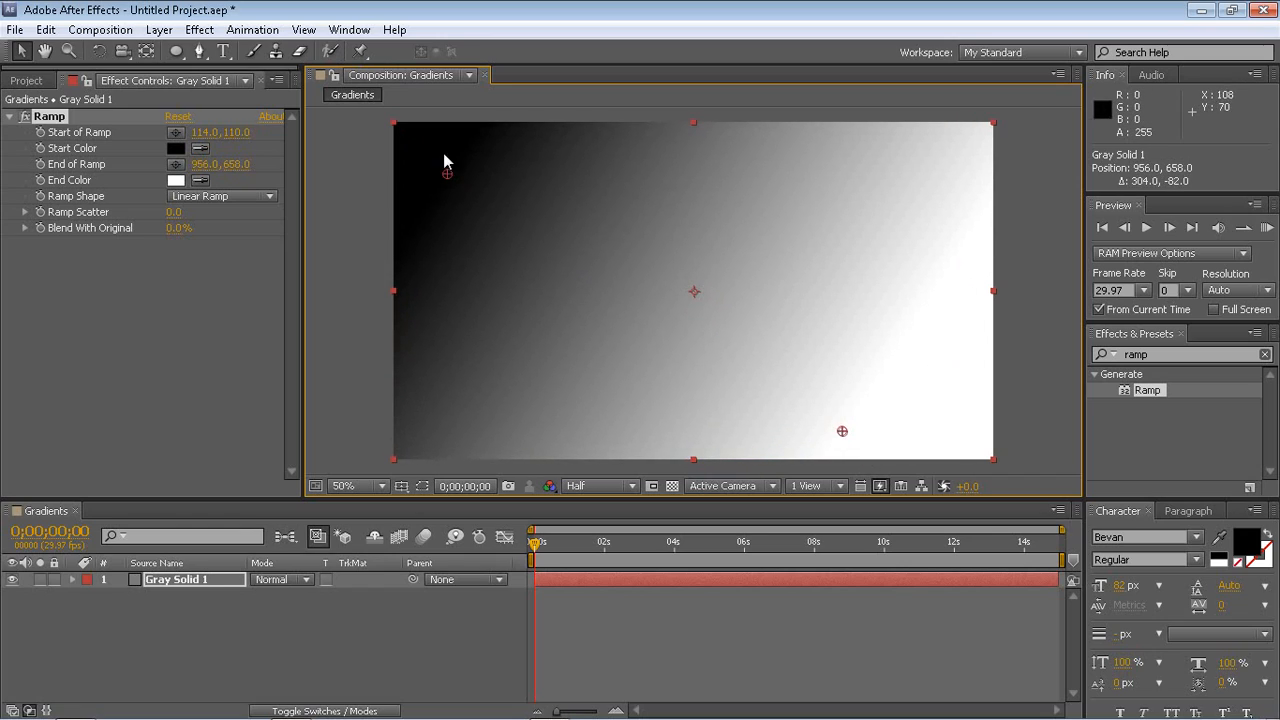
Move the Ramp's start point above the frame to about 786, -124 and its end point below it to about 986, 876
{"action": "left_click_drag", "start_coordinate": [446, 176], "coordinate": [782, 61]}
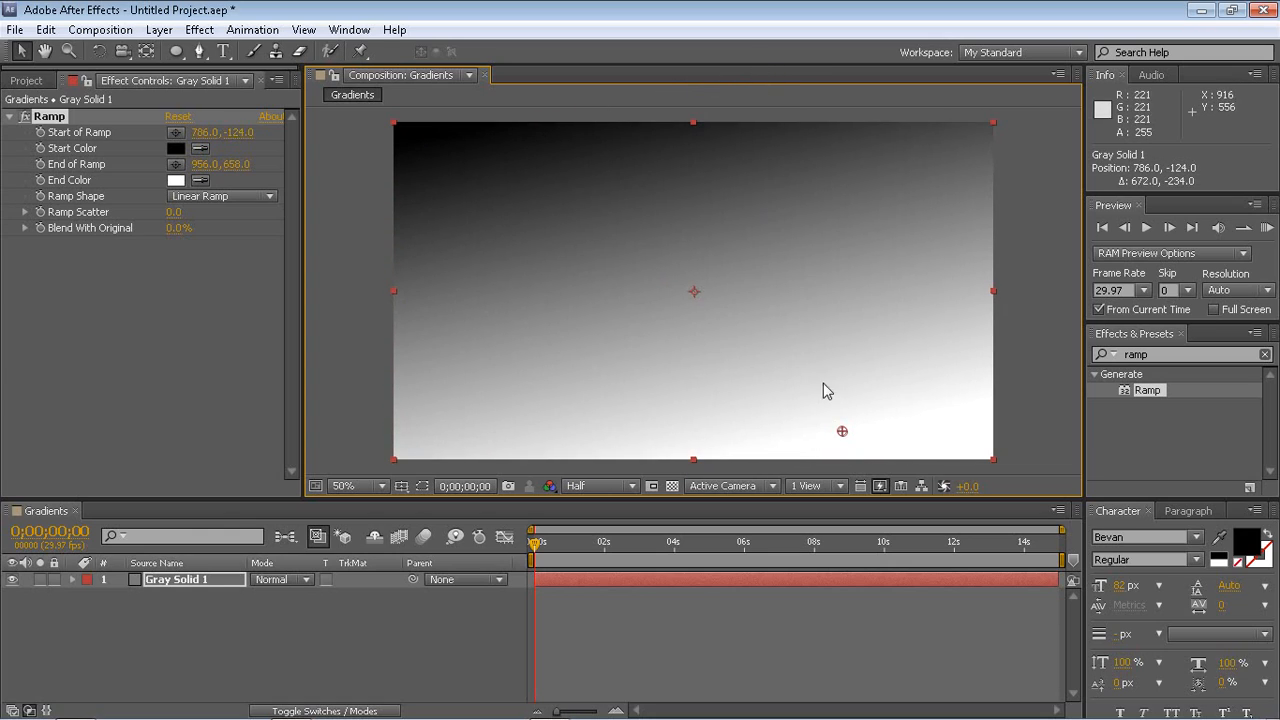
{"action": "left_click_drag", "start_coordinate": [842, 432], "coordinate": [855, 532]}
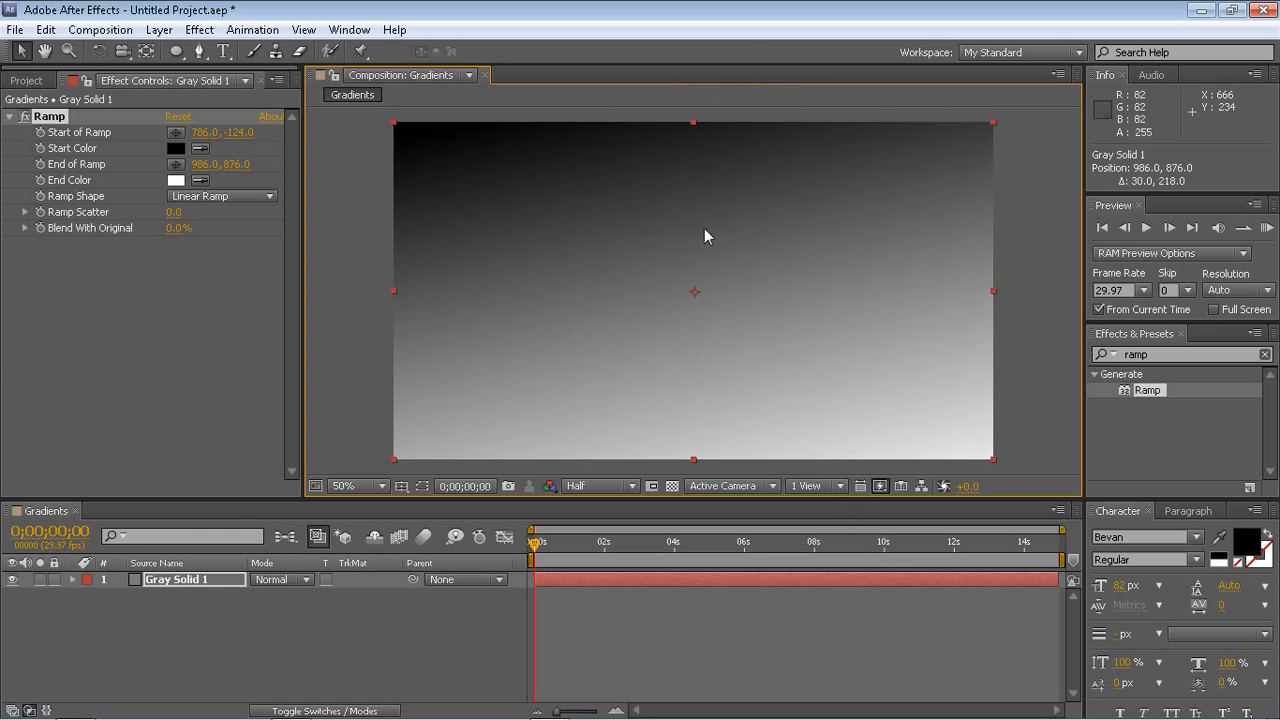
{"action": "left_click", "coordinate": [692, 113]}
{"action": "left_click", "coordinate": [695, 181]}
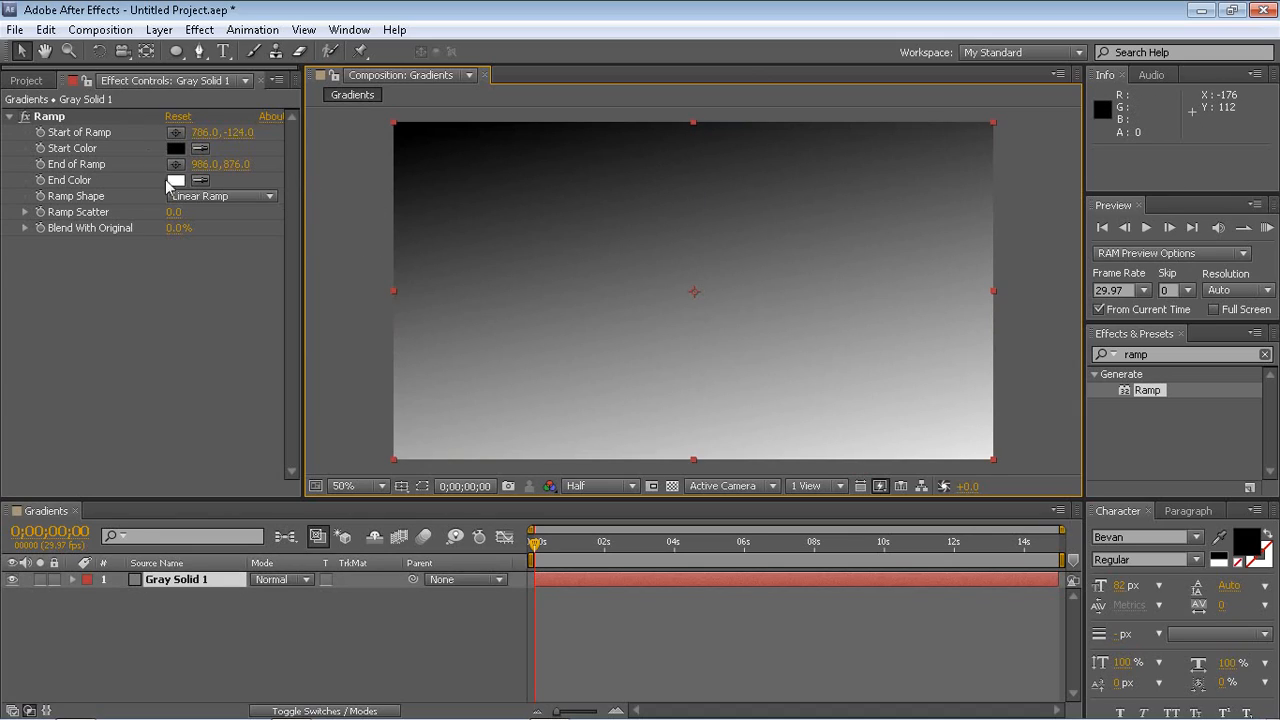
Change the Ramp Shape to Radial Ramp
{"action": "left_click", "coordinate": [241, 200]}
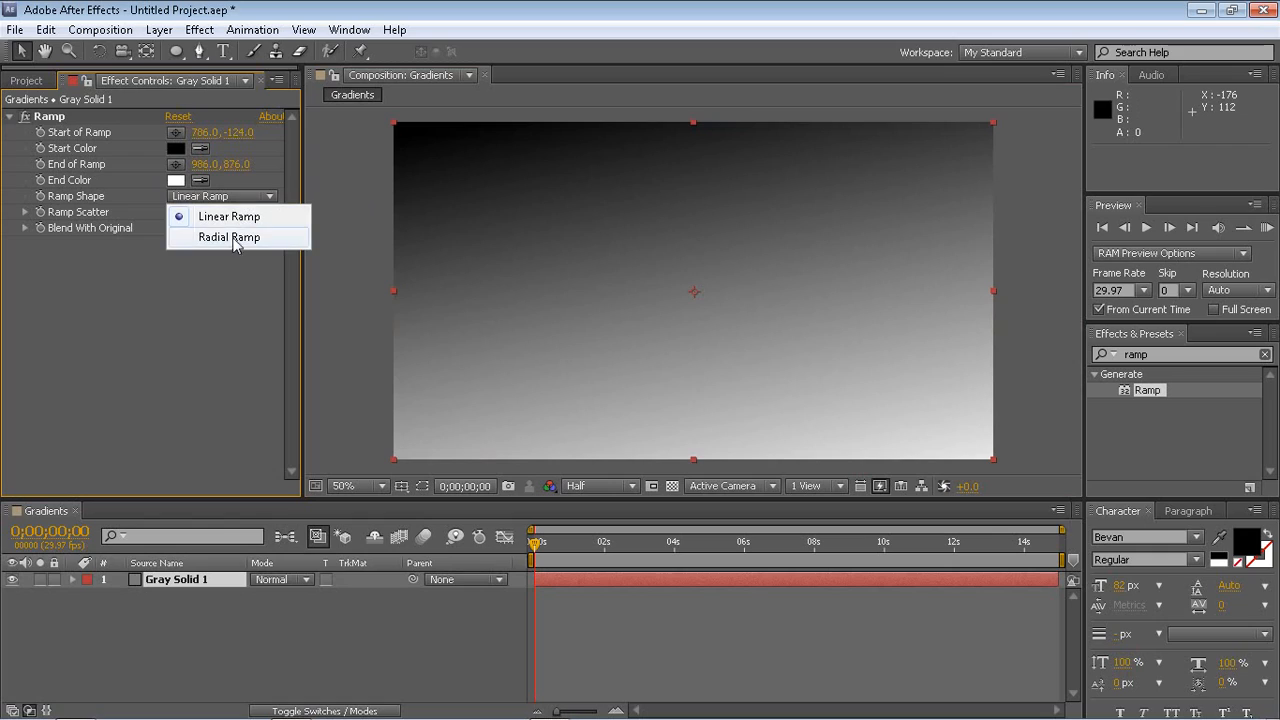
{"action": "left_click", "coordinate": [230, 237]}
{"action": "key", "text": "comma"}
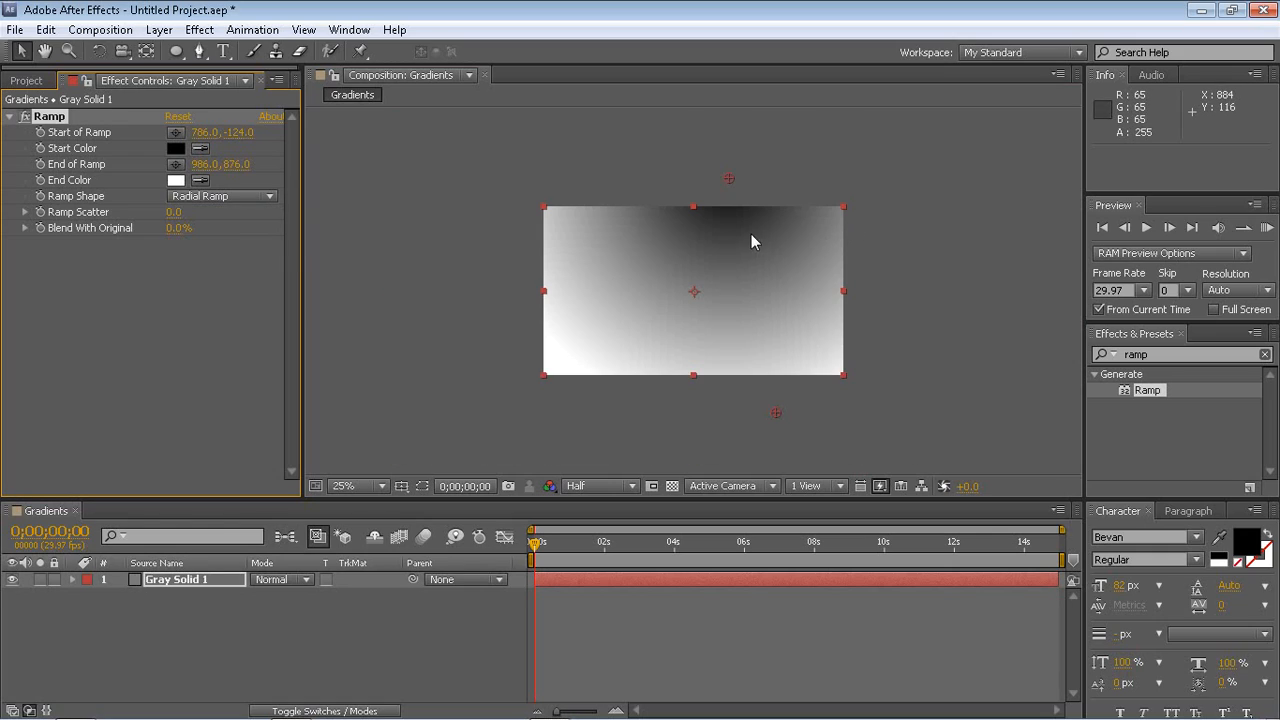
Place the radial Ramp's start point at about 298, 284 and its end point at about 1230, 552
{"action": "left_click_drag", "start_coordinate": [727, 177], "coordinate": [694, 201]}
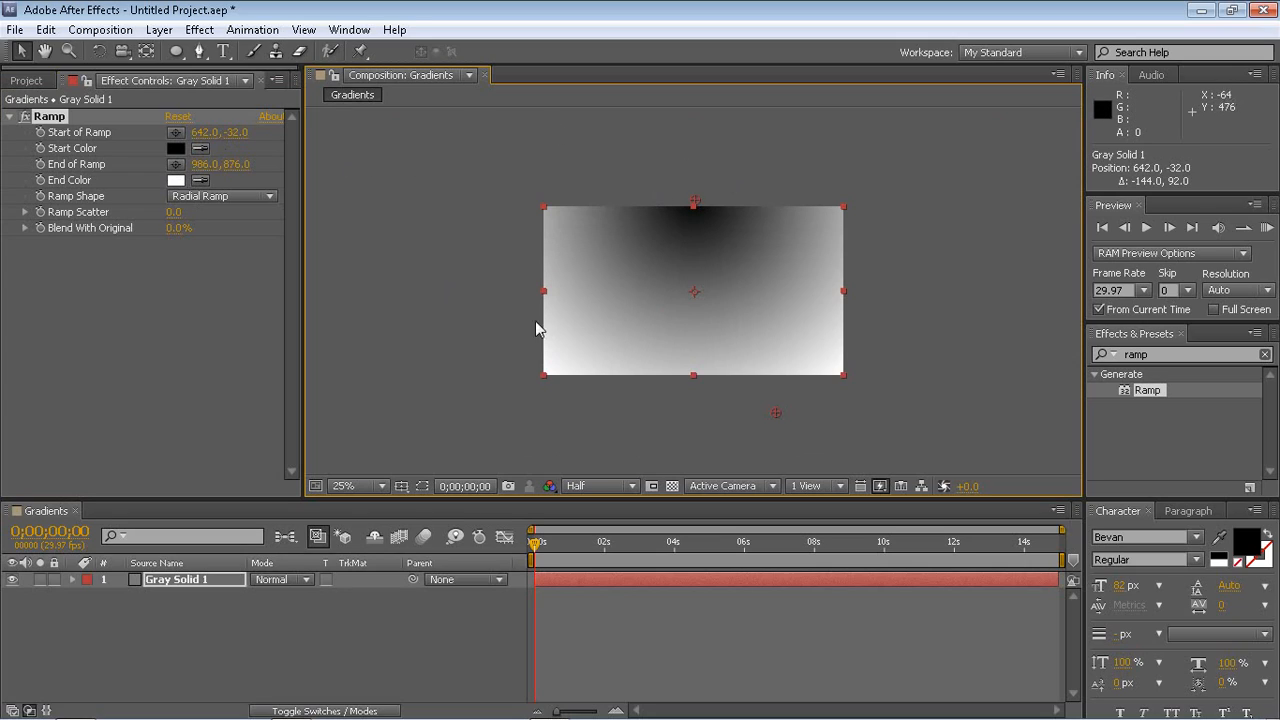
{"action": "left_click_drag", "start_coordinate": [777, 413], "coordinate": [733, 334]}
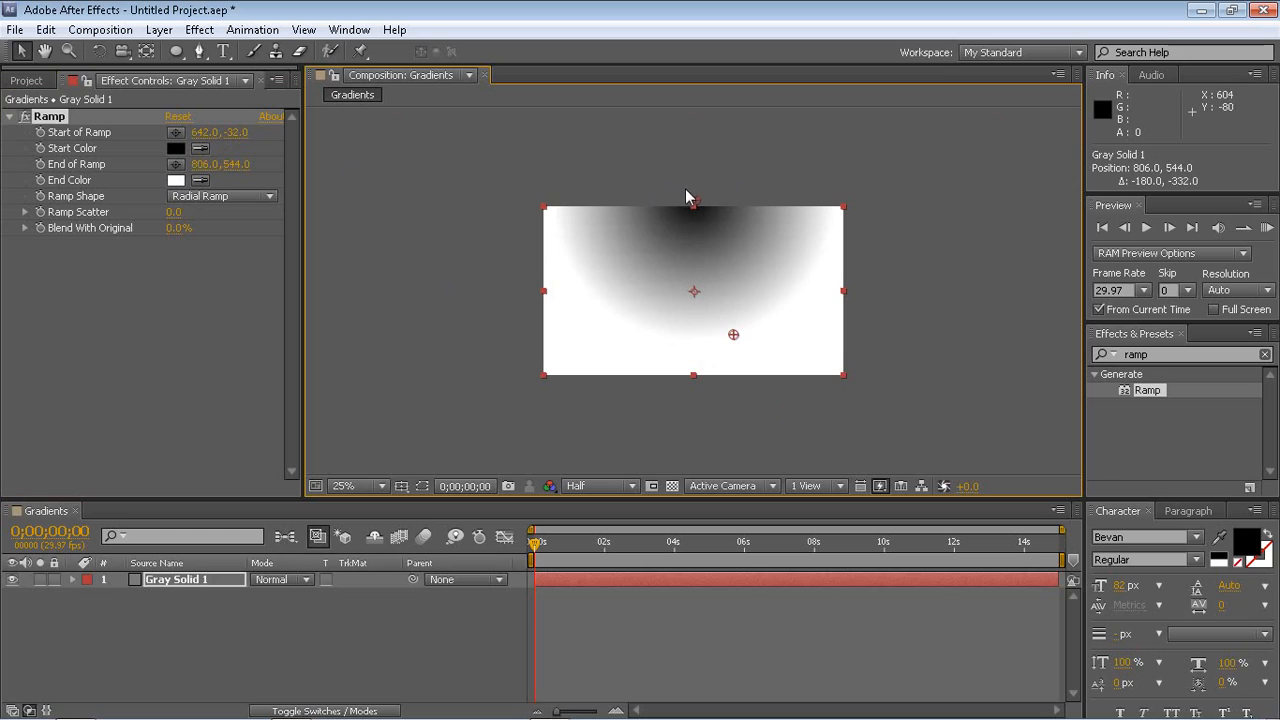
{"action": "left_click_drag", "start_coordinate": [695, 207], "coordinate": [615, 277]}
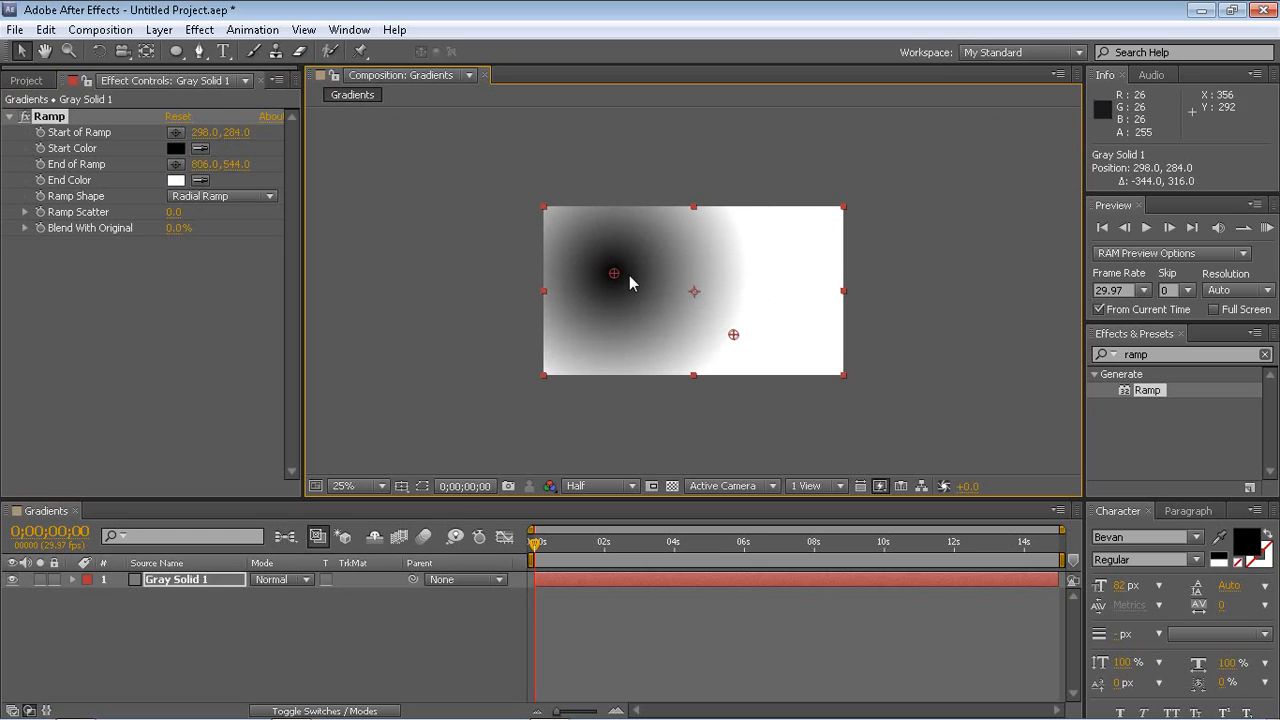
{"action": "left_click_drag", "start_coordinate": [733, 335], "coordinate": [833, 336]}
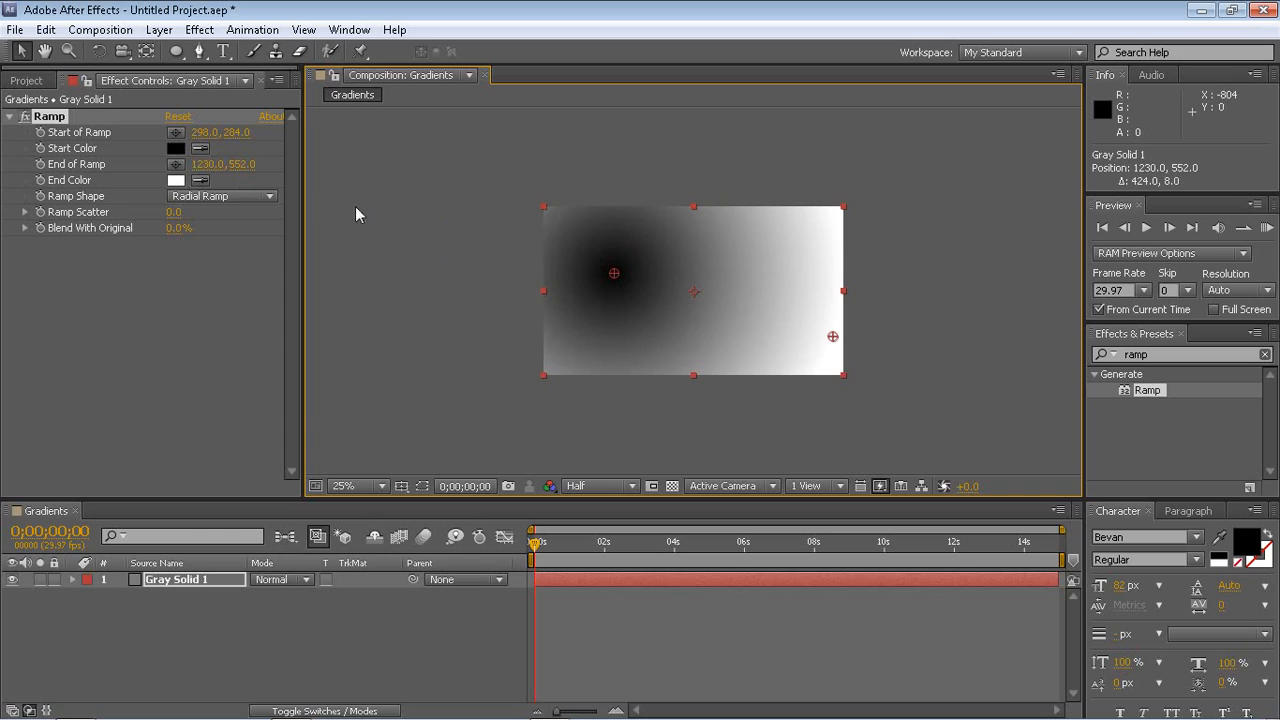
Set the Ramp's start color to white and its end color to dark green 304622
{"action": "left_click", "coordinate": [175, 150]}
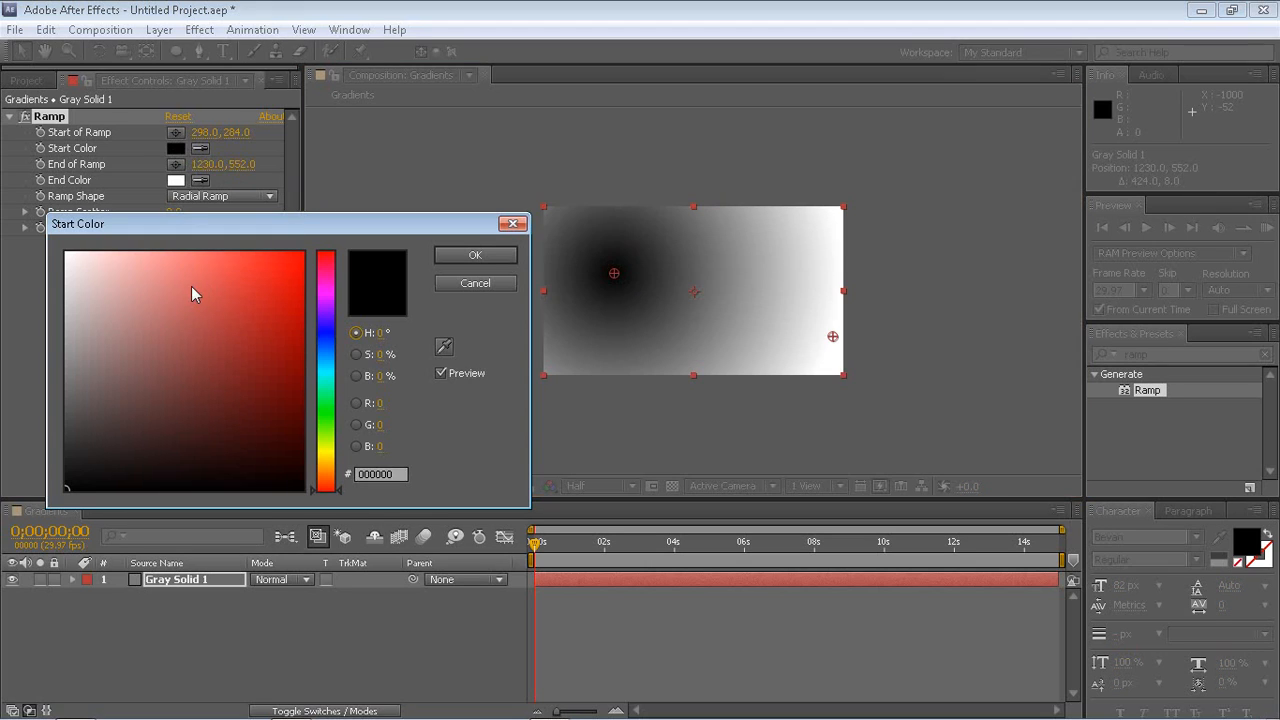
{"action": "left_click", "coordinate": [50, 247]}
{"action": "left_click", "coordinate": [462, 256]}
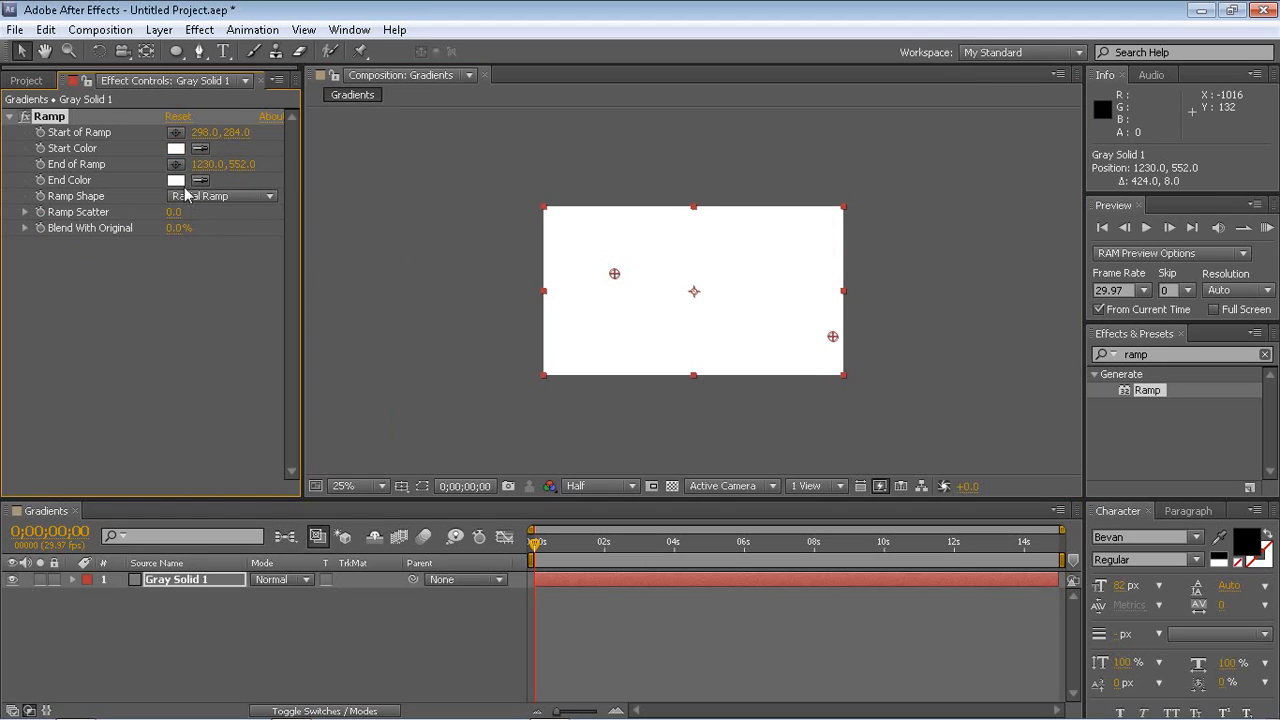
{"action": "left_click", "coordinate": [175, 182]}
{"action": "mouse_move", "coordinate": [335, 394]}
{"action": "left_mouse_down"}
{"action": "mouse_move", "coordinate": [320, 432]}
{"action": "mouse_move", "coordinate": [293, 418]}
{"action": "mouse_move", "coordinate": [317, 425]}
{"action": "mouse_move", "coordinate": [316, 407]}
{"action": "mouse_move", "coordinate": [306, 400]}
{"action": "mouse_move", "coordinate": [306, 449]}
{"action": "mouse_move", "coordinate": [143, 426]}
{"action": "mouse_move", "coordinate": [186, 425]}
{"action": "left_mouse_up"}
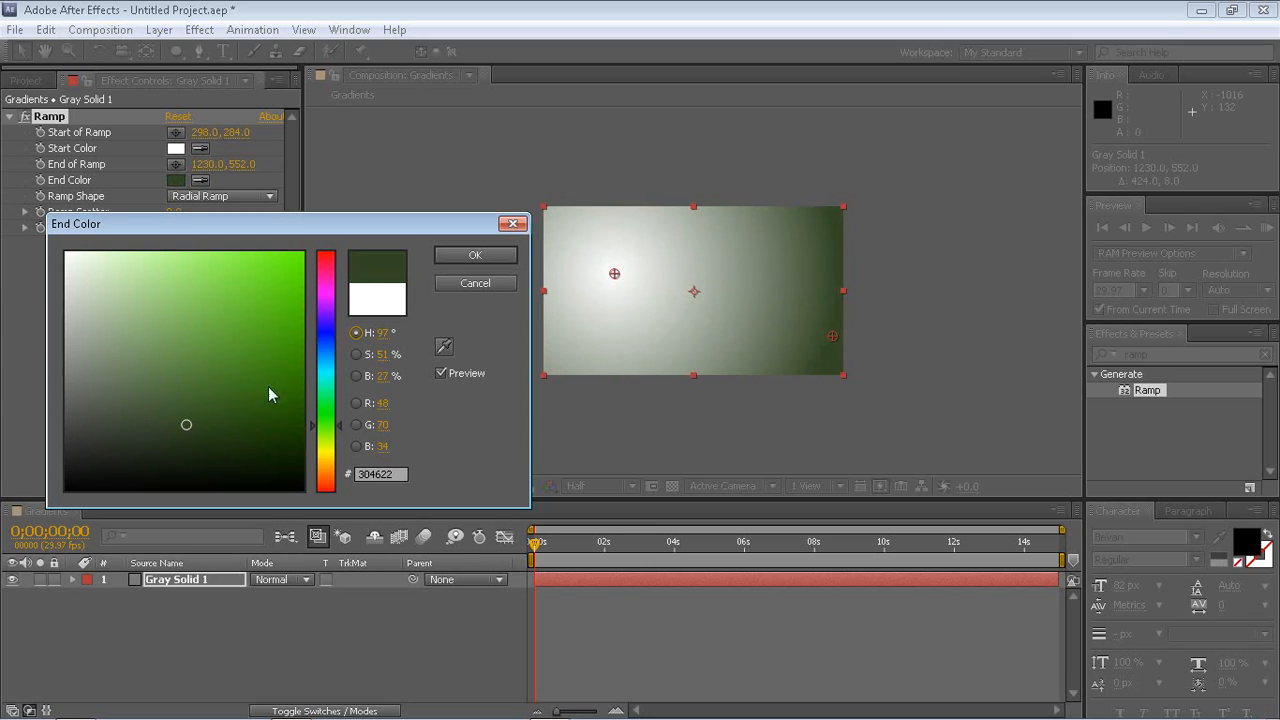
{"action": "left_click", "coordinate": [475, 256]}
Move the Ramp's start point above the frame to about 618, -236 and set its start color to pale green C2FFD0
{"action": "left_click_drag", "start_coordinate": [614, 274], "coordinate": [697, 152]}
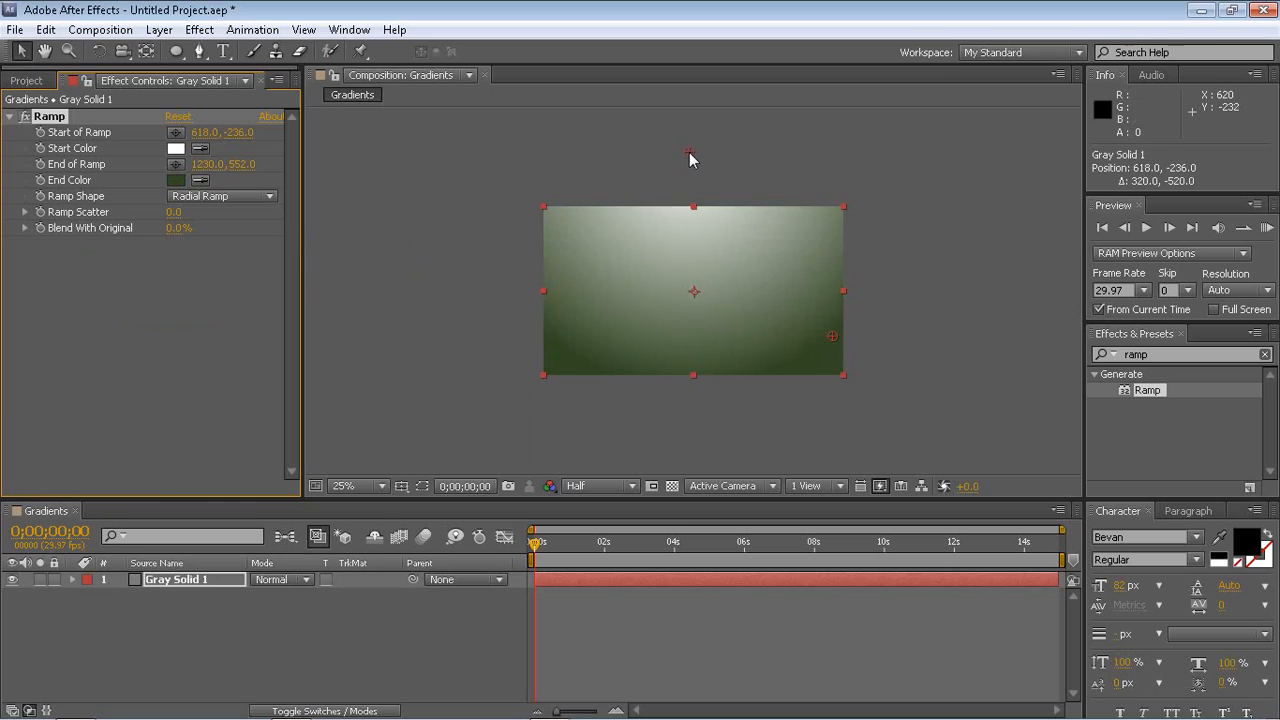
{"action": "left_click", "coordinate": [176, 148]}
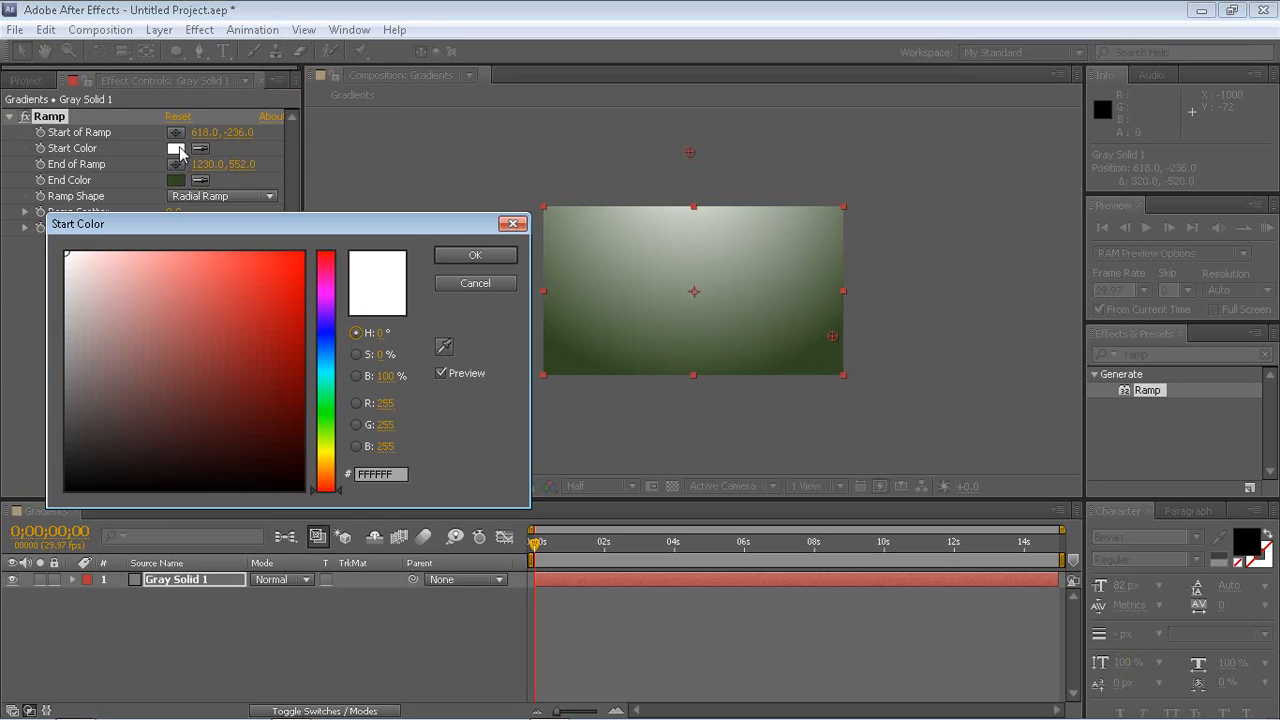
{"action": "left_click", "coordinate": [333, 406]}
{"action": "mouse_move", "coordinate": [240, 360]}
{"action": "left_mouse_down"}
{"action": "mouse_move", "coordinate": [232, 346]}
{"action": "mouse_move", "coordinate": [266, 243]}
{"action": "mouse_move", "coordinate": [171, 232]}
{"action": "mouse_move", "coordinate": [259, 229]}
{"action": "mouse_move", "coordinate": [125, 227]}
{"action": "left_mouse_up"}
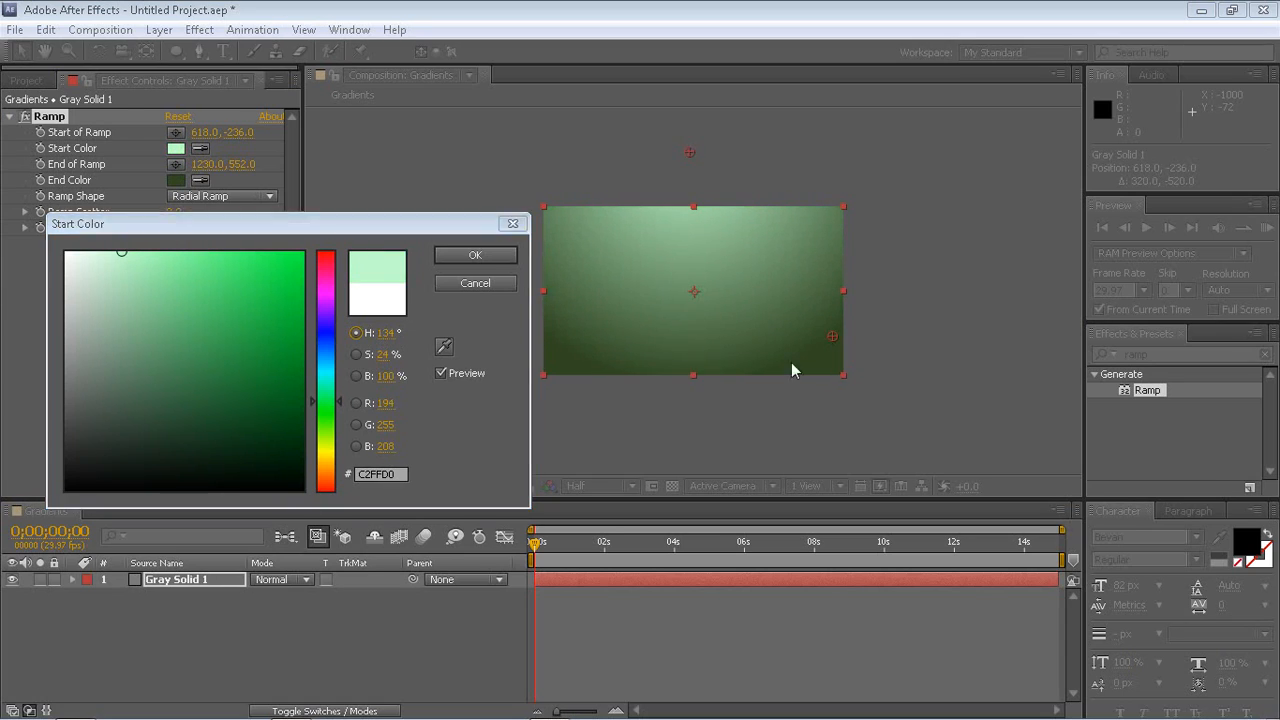
{"action": "key", "text": "Return"}
Move the Ramp's end point to about 1310, 832 and its start point to about 622, -164, both outside the frame
{"action": "left_click_drag", "start_coordinate": [833, 337], "coordinate": [852, 401]}
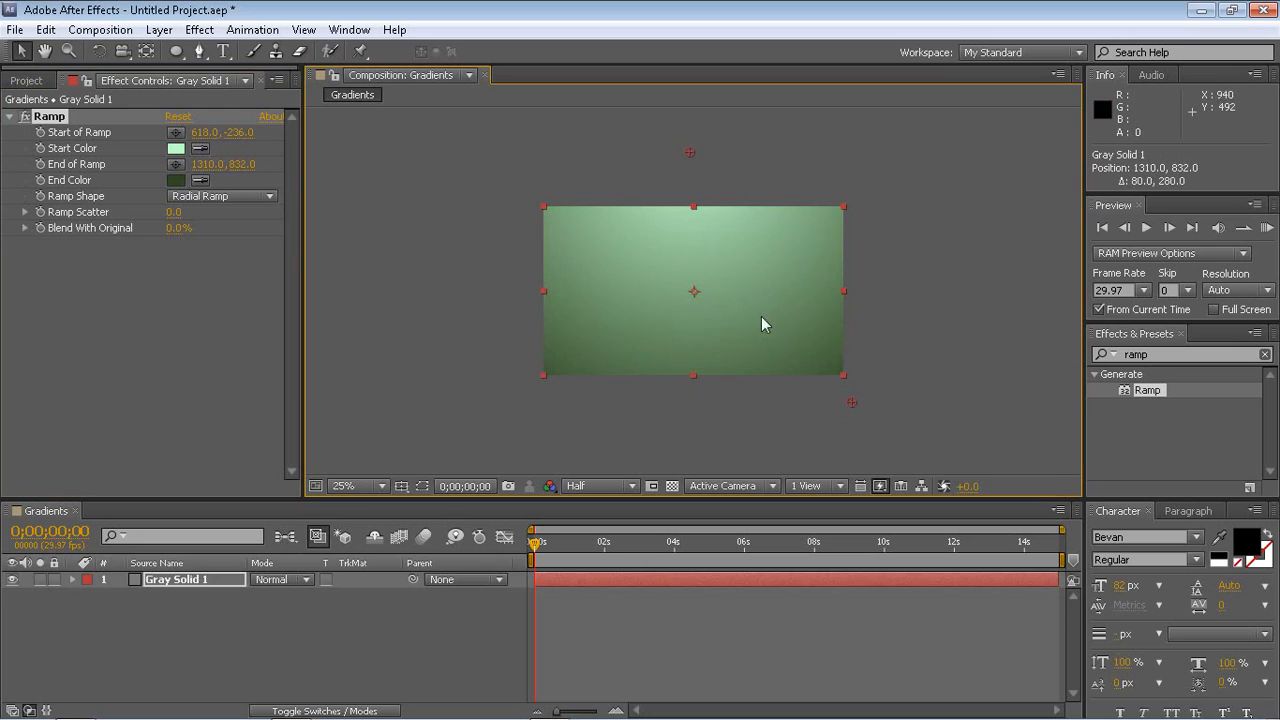
{"action": "mouse_move", "coordinate": [690, 152]}
{"action": "left_mouse_down"}
{"action": "mouse_move", "coordinate": [693, 196]}
{"action": "mouse_move", "coordinate": [690, 167]}
{"action": "left_mouse_up"}
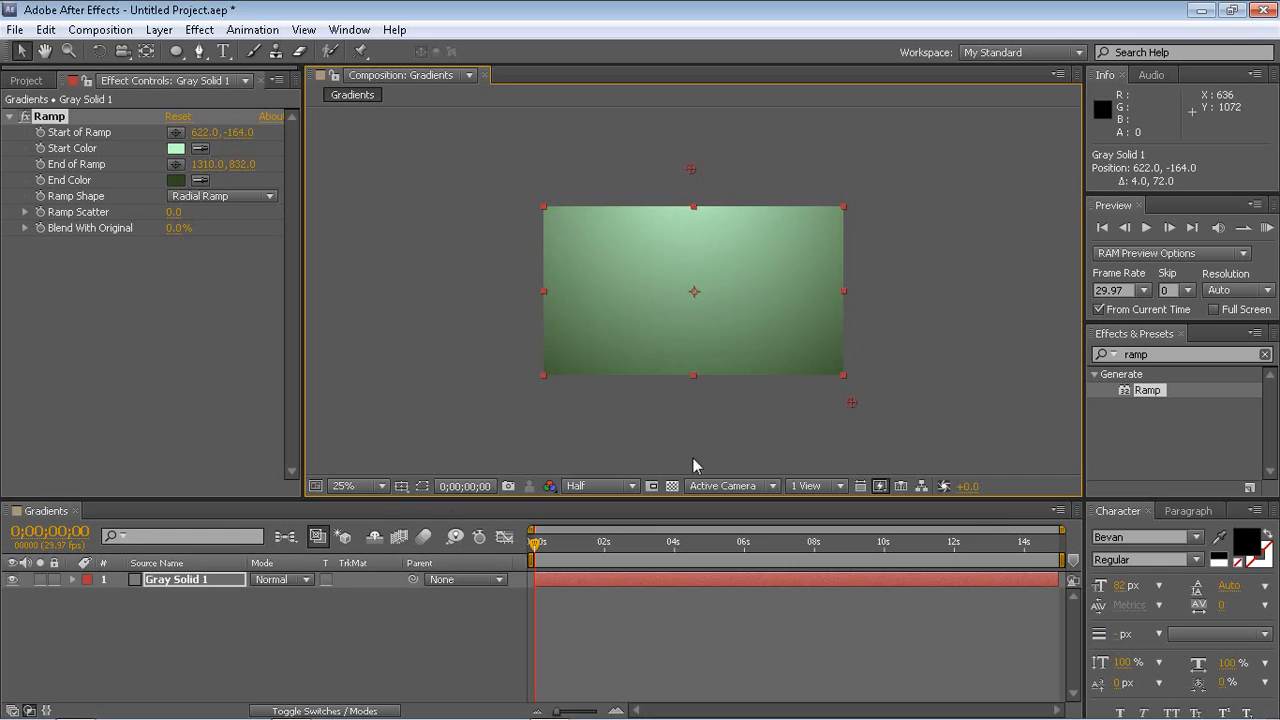
{"action": "left_click", "coordinate": [747, 419]}
{"action": "scroll", "coordinate": [694, 306], "scroll_direction": "up", "scroll_amount": 2}
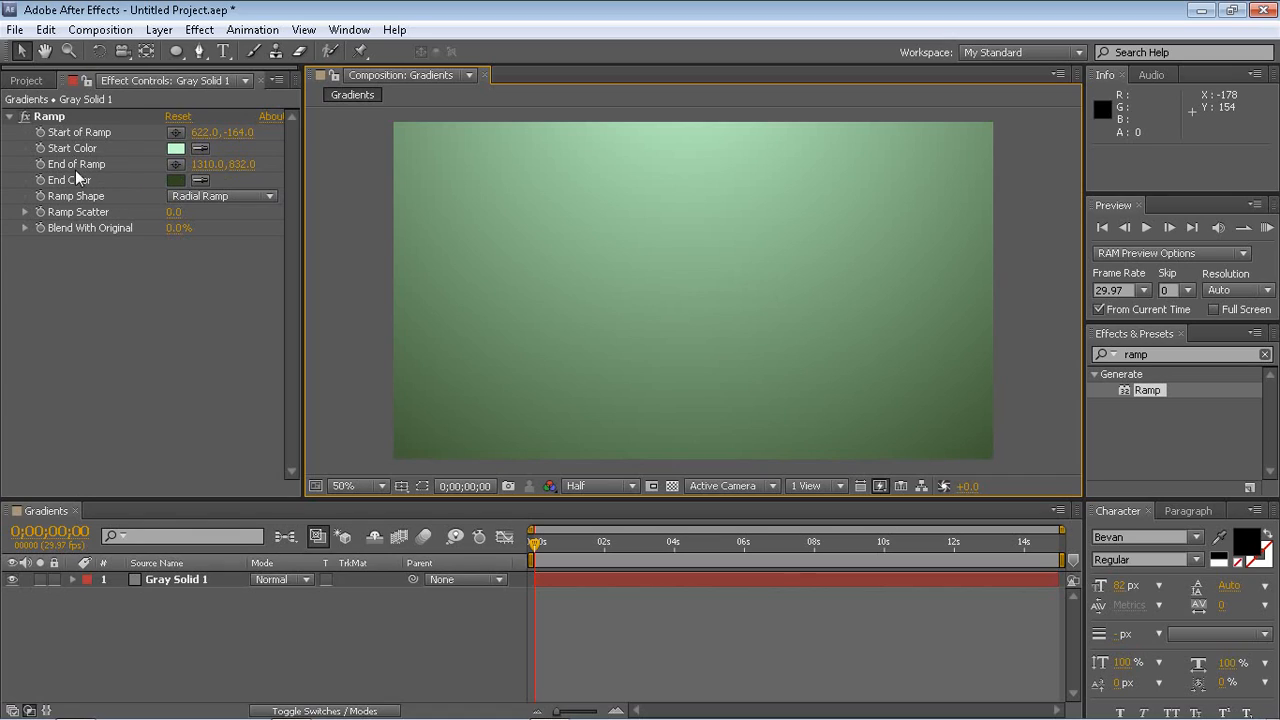
{"action": "left_click", "coordinate": [175, 136]}
{"action": "left_click", "coordinate": [175, 136]}
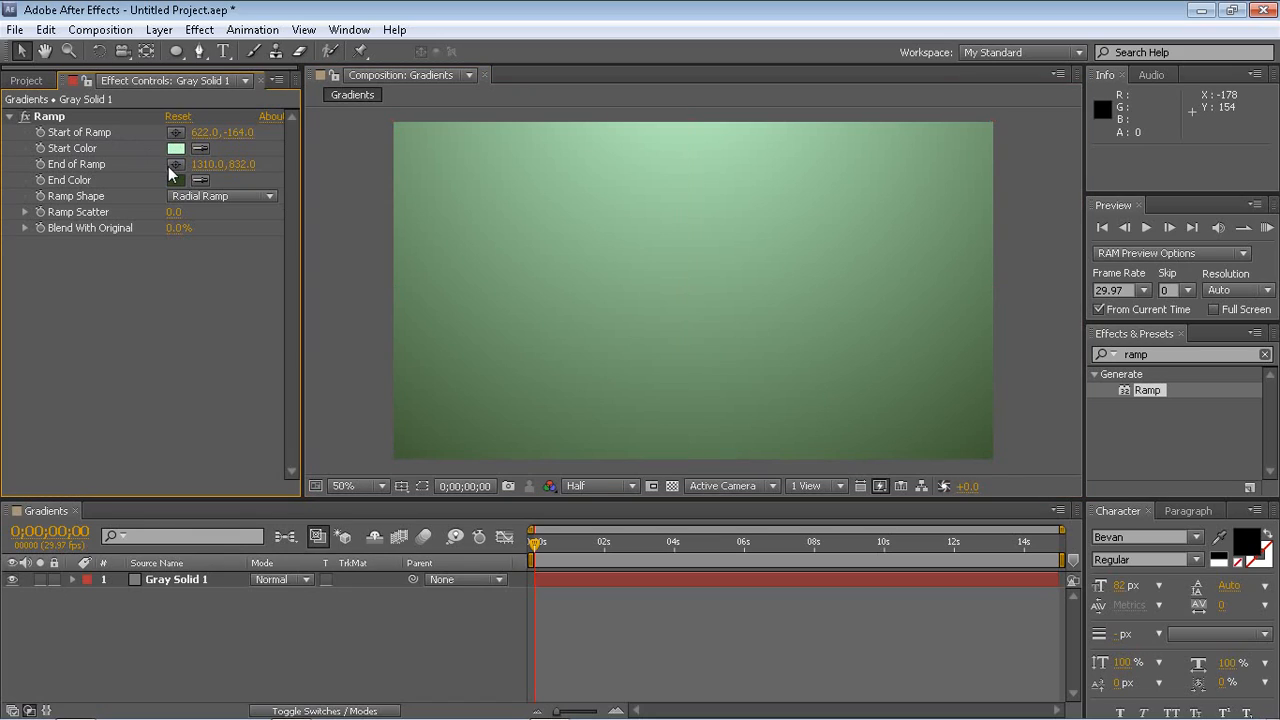
{"action": "left_click", "coordinate": [177, 168]}
{"action": "left_click", "coordinate": [177, 168]}
Raise the Ramp Scatter to 512 to add grain to the gradient
{"action": "left_click_drag", "start_coordinate": [173, 220], "coordinate": [207, 227]}
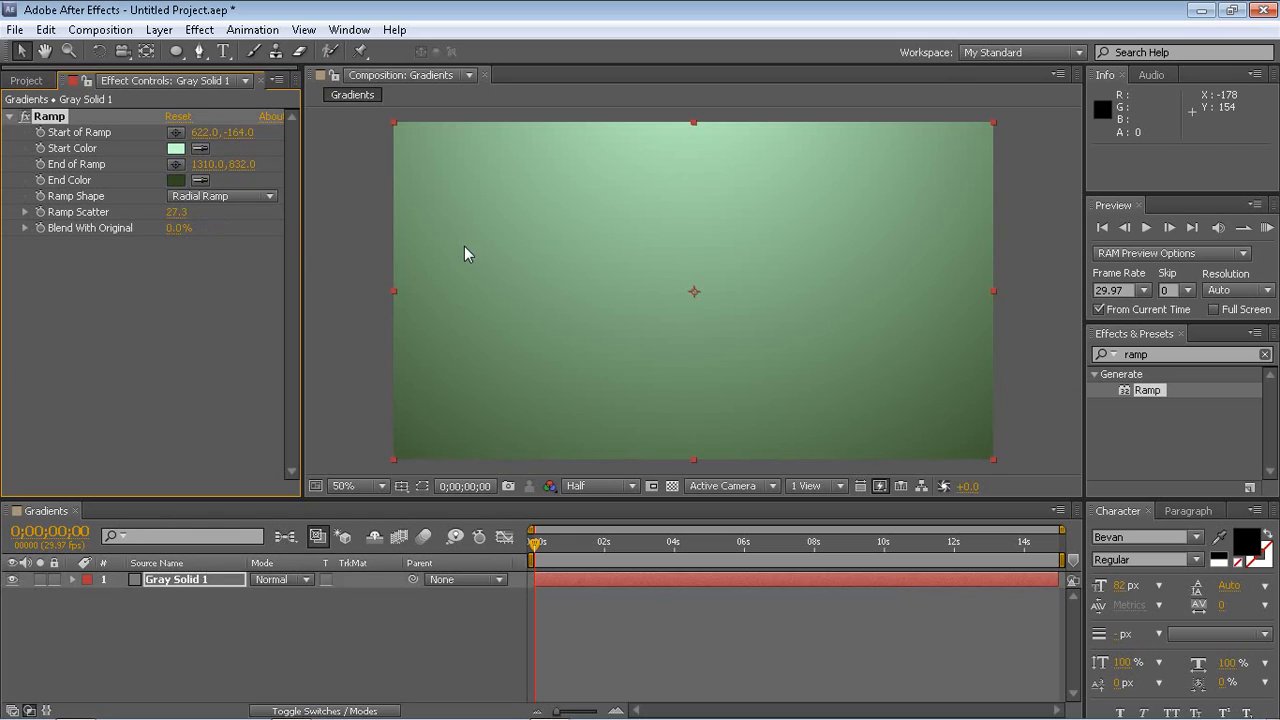
{"action": "left_click_drag", "start_coordinate": [1030, 262], "coordinate": [971, 258]}
{"action": "left_click_drag", "start_coordinate": [1155, 230], "coordinate": [252, 254]}
{"action": "left_click_drag", "start_coordinate": [776, 210], "coordinate": [632, 204]}
{"action": "left_click_drag", "start_coordinate": [182, 218], "coordinate": [238, 218]}
{"action": "left_click_drag", "start_coordinate": [352, 213], "coordinate": [246, 208]}
Set the composition's preview resolution to Full and the Ramp Scatter to 0
{"action": "left_click", "coordinate": [603, 486]}
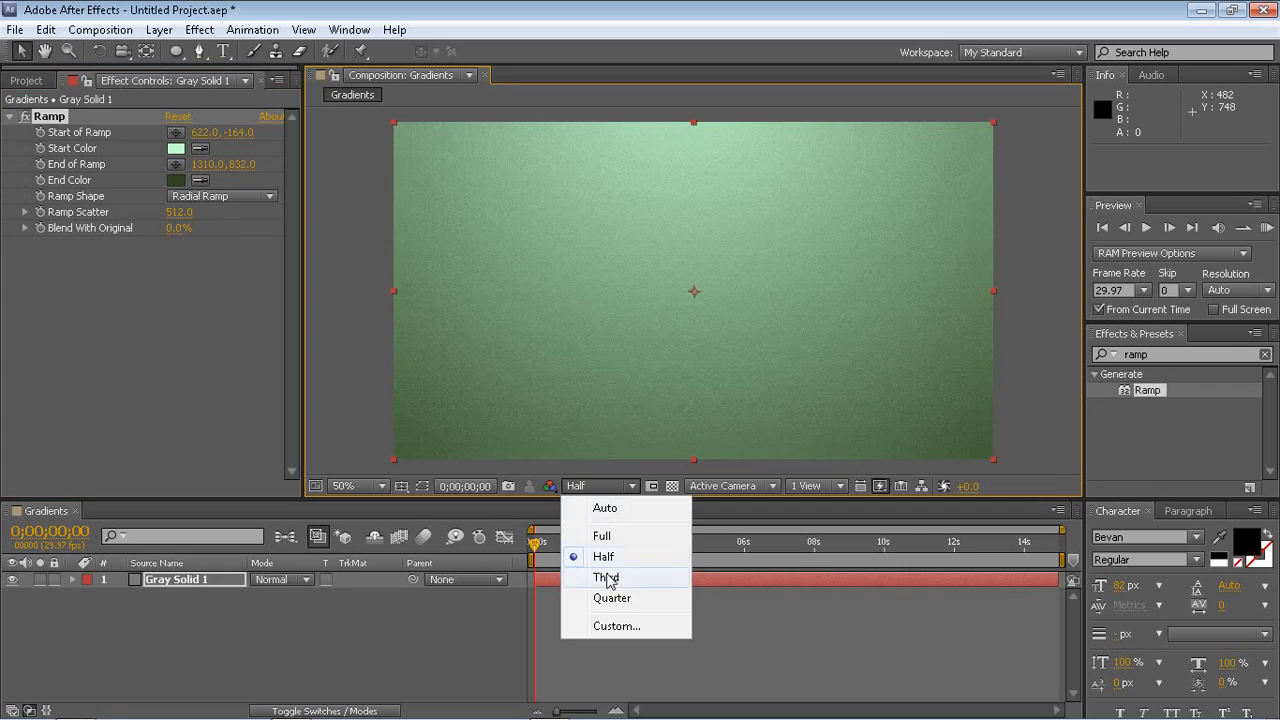
{"action": "left_click", "coordinate": [610, 538]}
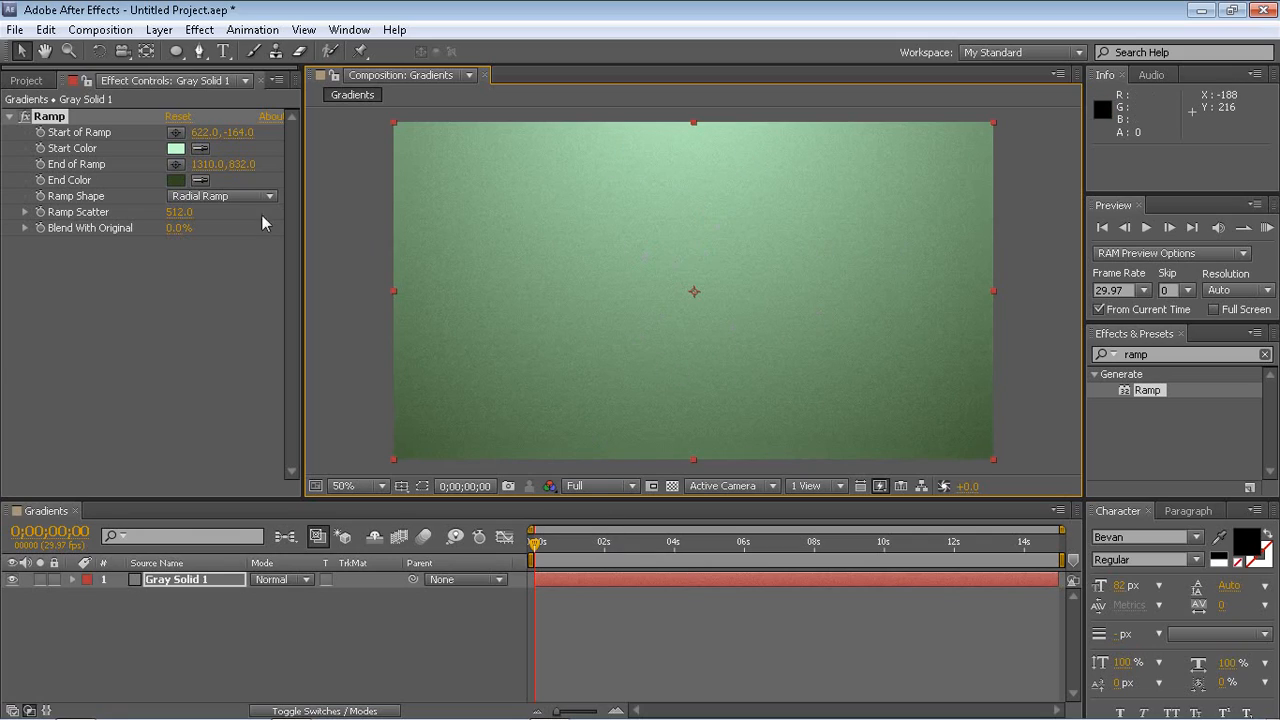
{"action": "left_click", "coordinate": [179, 213]}
{"action": "type", "text": "0"}
{"action": "key", "text": "Return"}
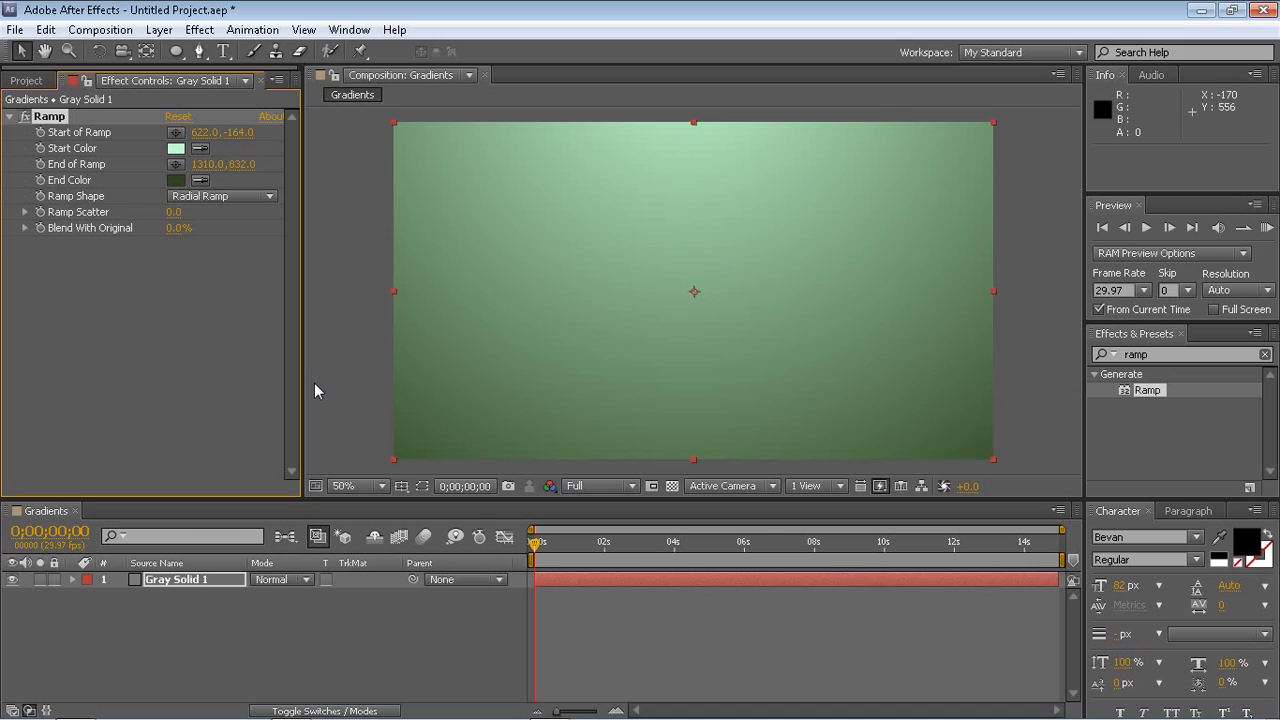
{"action": "left_click", "coordinate": [337, 318]}
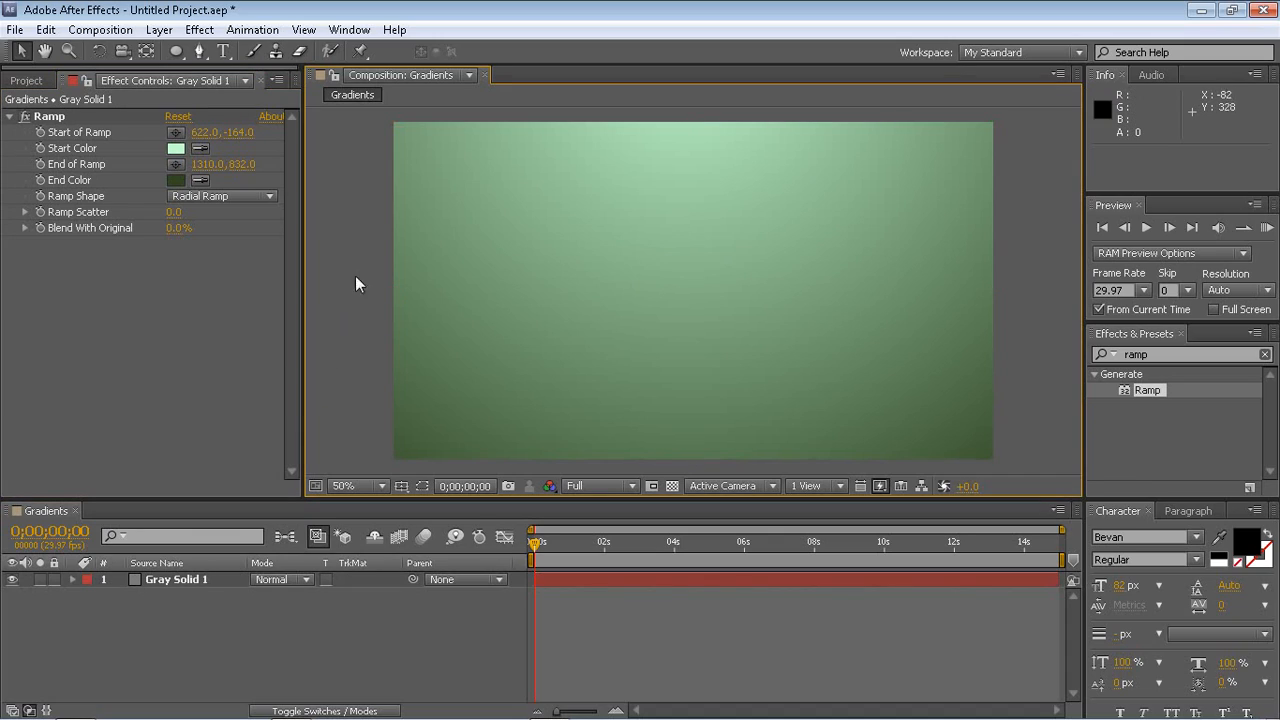
Add a text layer reading GRADIENT and position it at about 372, 392 so it sits in the middle of the frame
{"action": "left_click", "coordinate": [223, 53]}
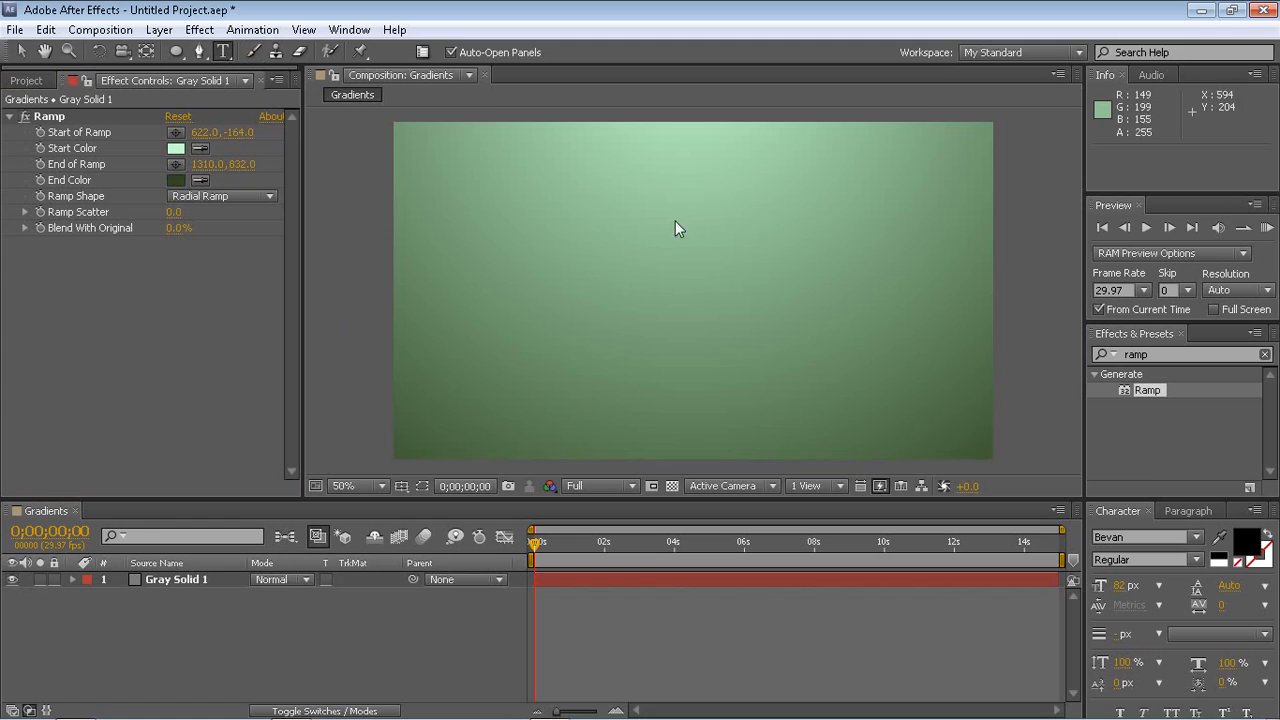
{"action": "left_click", "coordinate": [691, 290]}
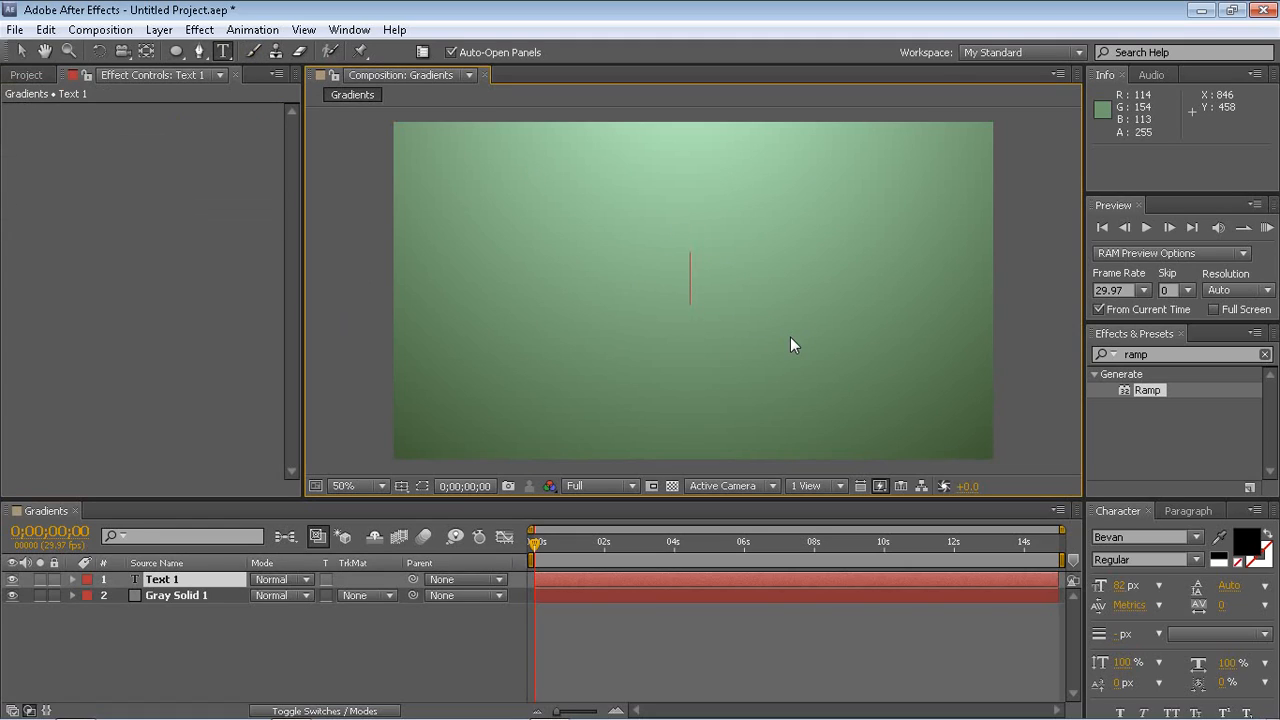
{"action": "type", "text": "GRADI"}
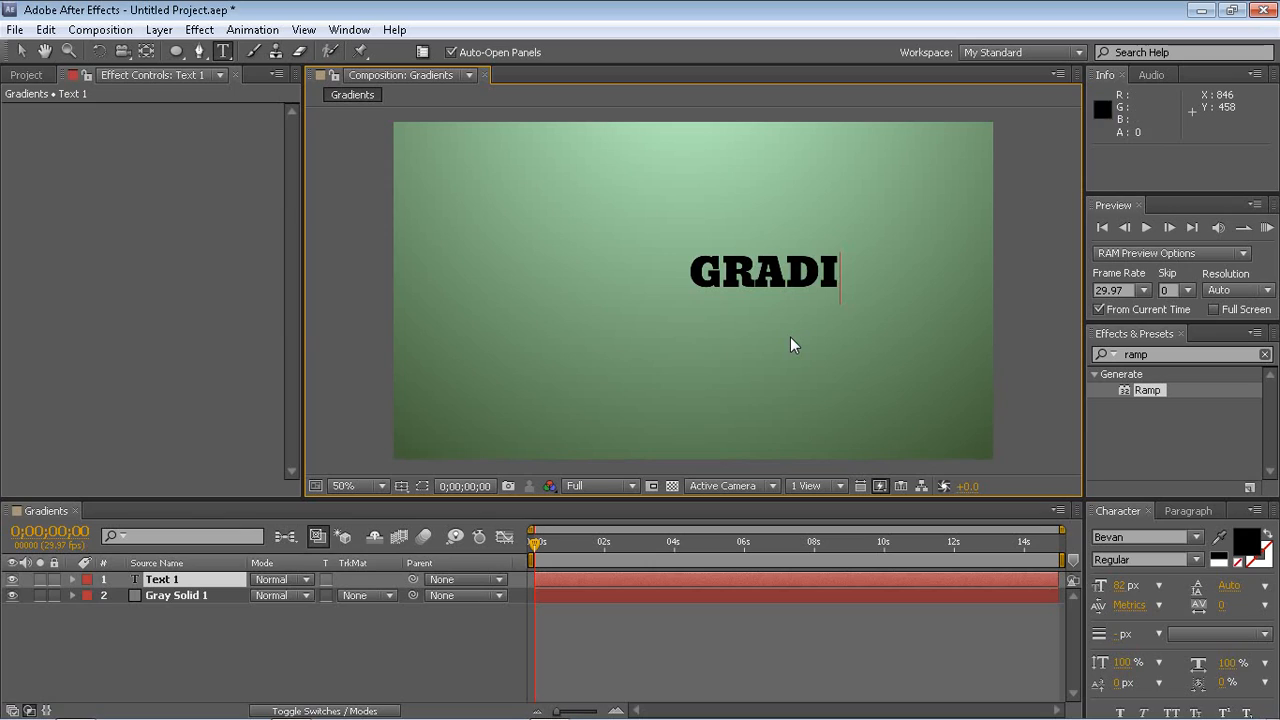
{"action": "type", "text": "ENT"}
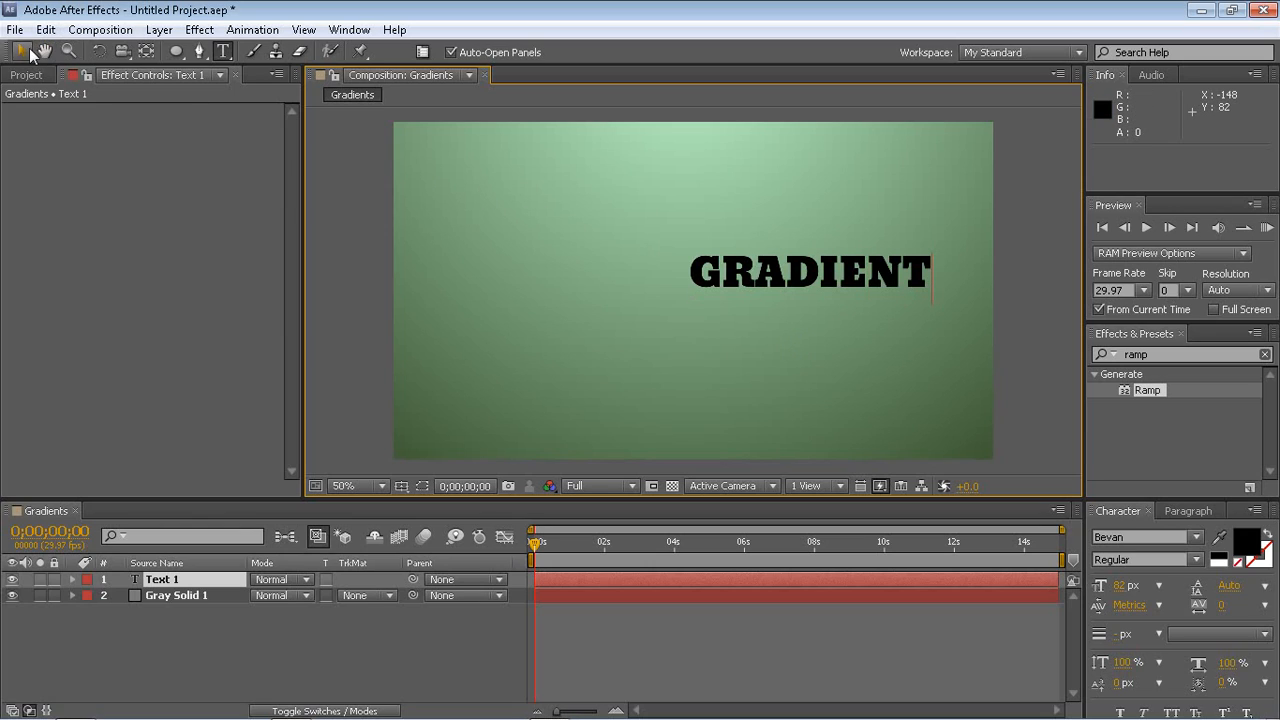
{"action": "left_click", "coordinate": [30, 53]}
{"action": "left_click_drag", "start_coordinate": [836, 280], "coordinate": [735, 292]}
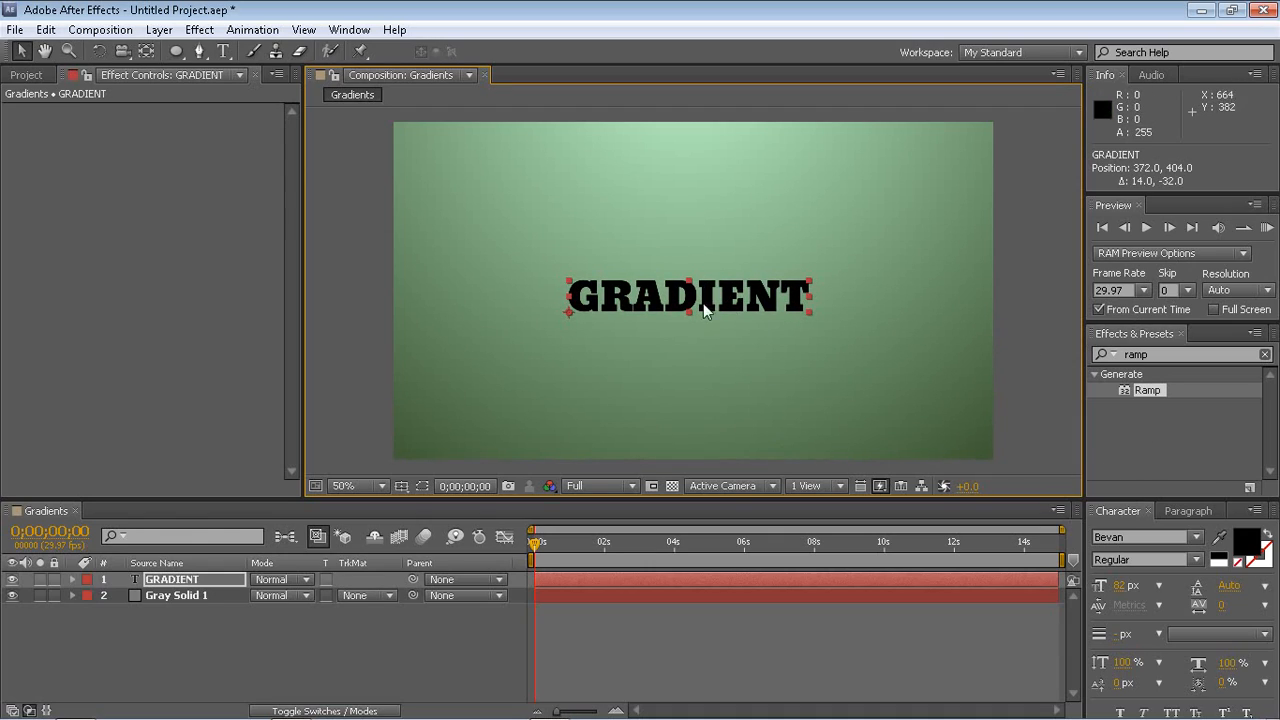
{"action": "left_click_drag", "start_coordinate": [707, 304], "coordinate": [706, 298]}
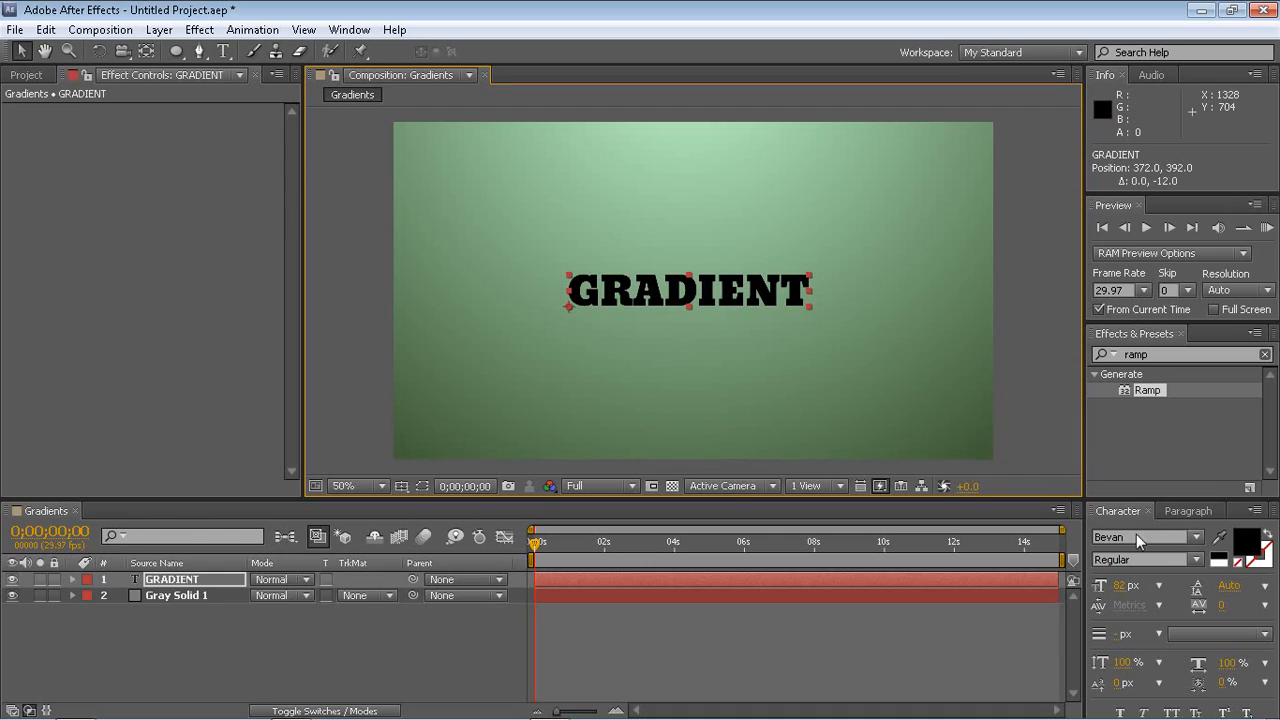
Enlarge the GRADIENT text to 100 px, center-align its paragraph and move it to about 640, 392
{"action": "left_click_drag", "start_coordinate": [1159, 499], "coordinate": [1160, 378]}
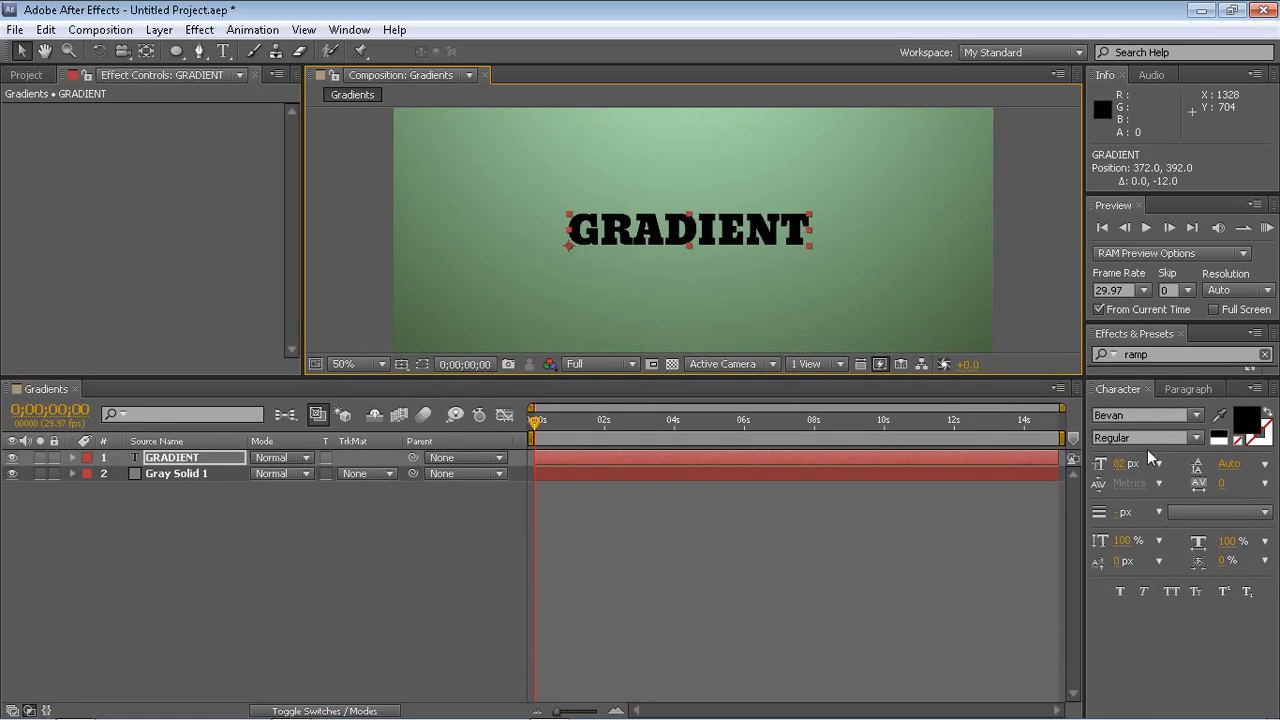
{"action": "left_click_drag", "start_coordinate": [1133, 464], "coordinate": [1151, 463]}
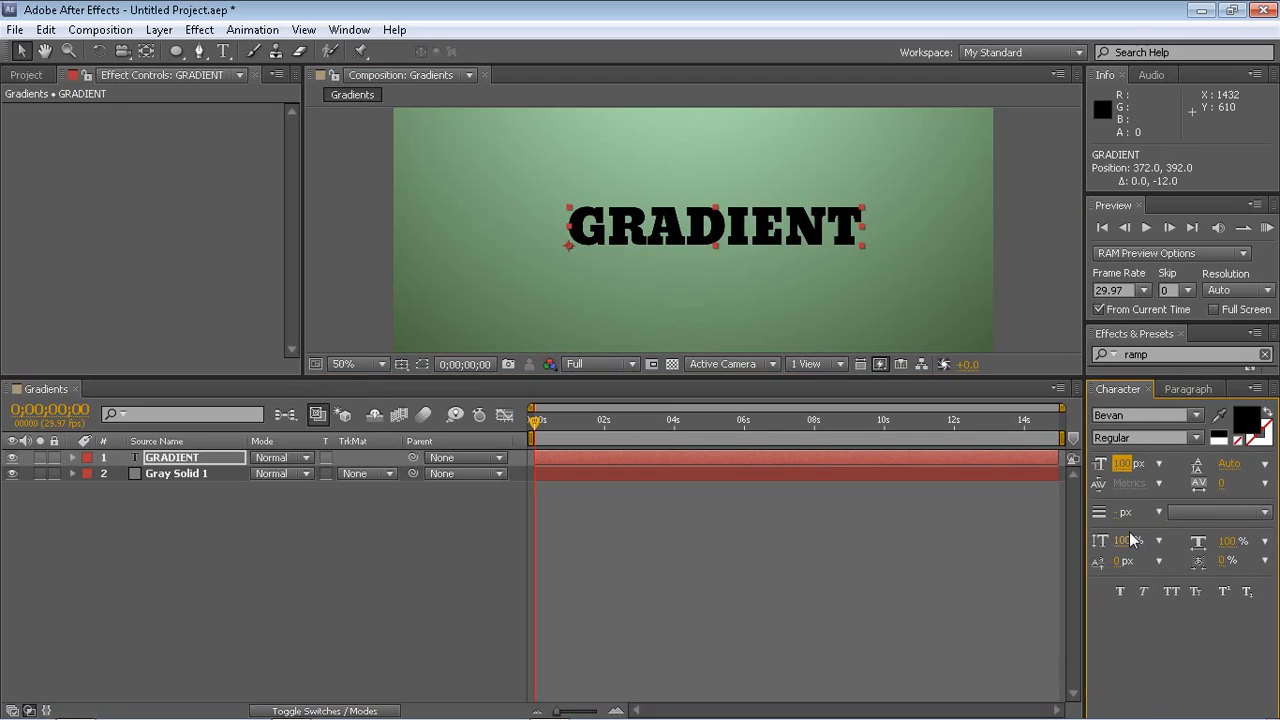
{"action": "left_click", "coordinate": [1190, 389]}
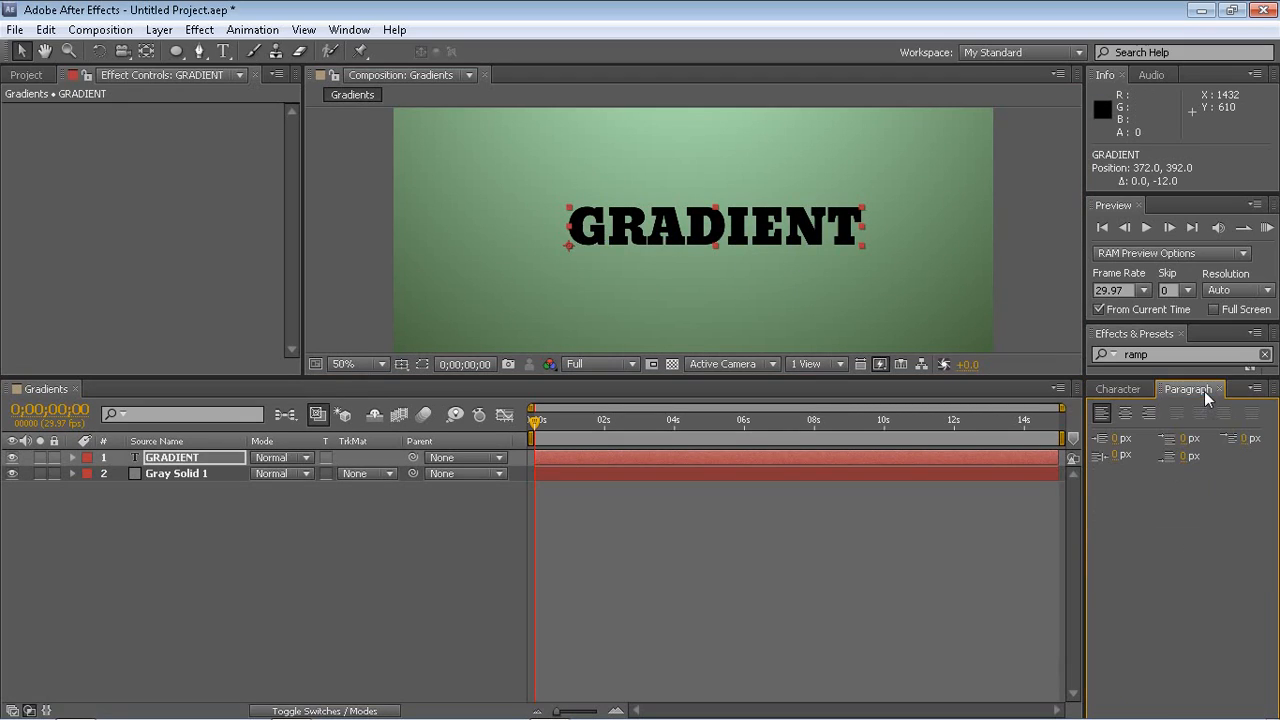
{"action": "left_click", "coordinate": [1126, 414]}
{"action": "left_click_drag", "start_coordinate": [643, 234], "coordinate": [768, 255]}
{"action": "key", "text": "comma"}
{"action": "key", "text": "period"}
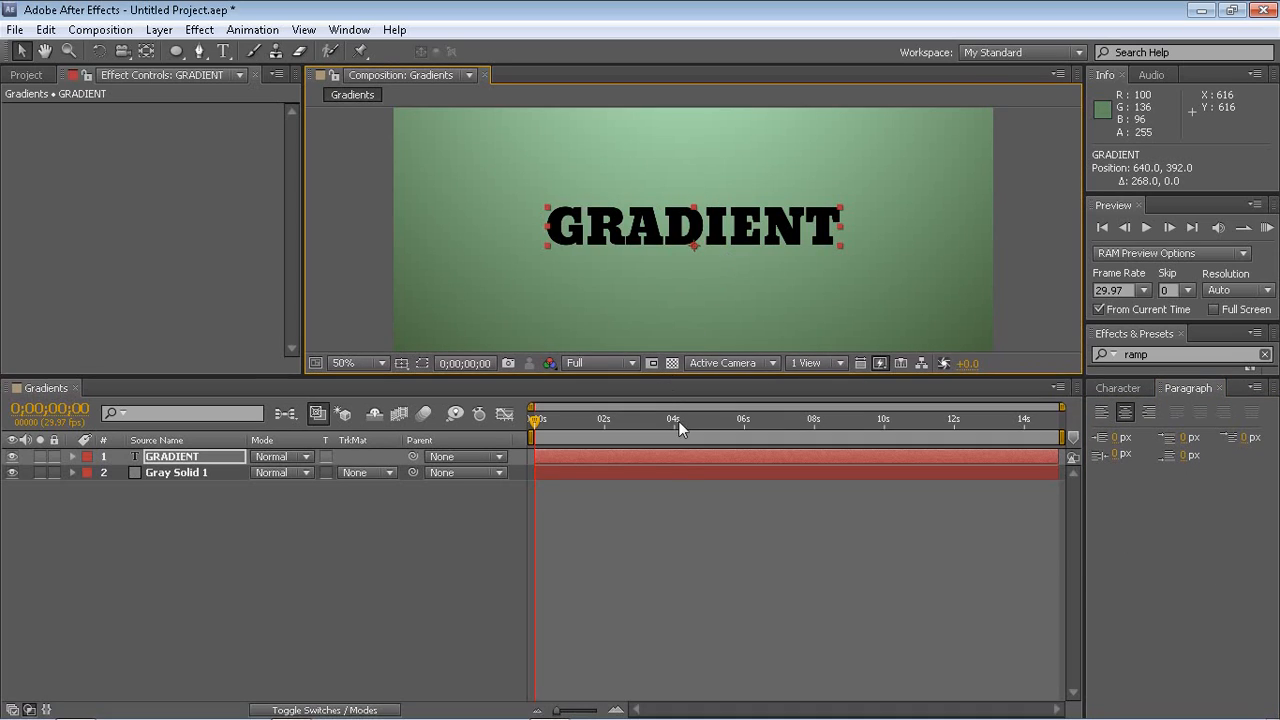
{"action": "left_click_drag", "start_coordinate": [680, 379], "coordinate": [680, 511]}
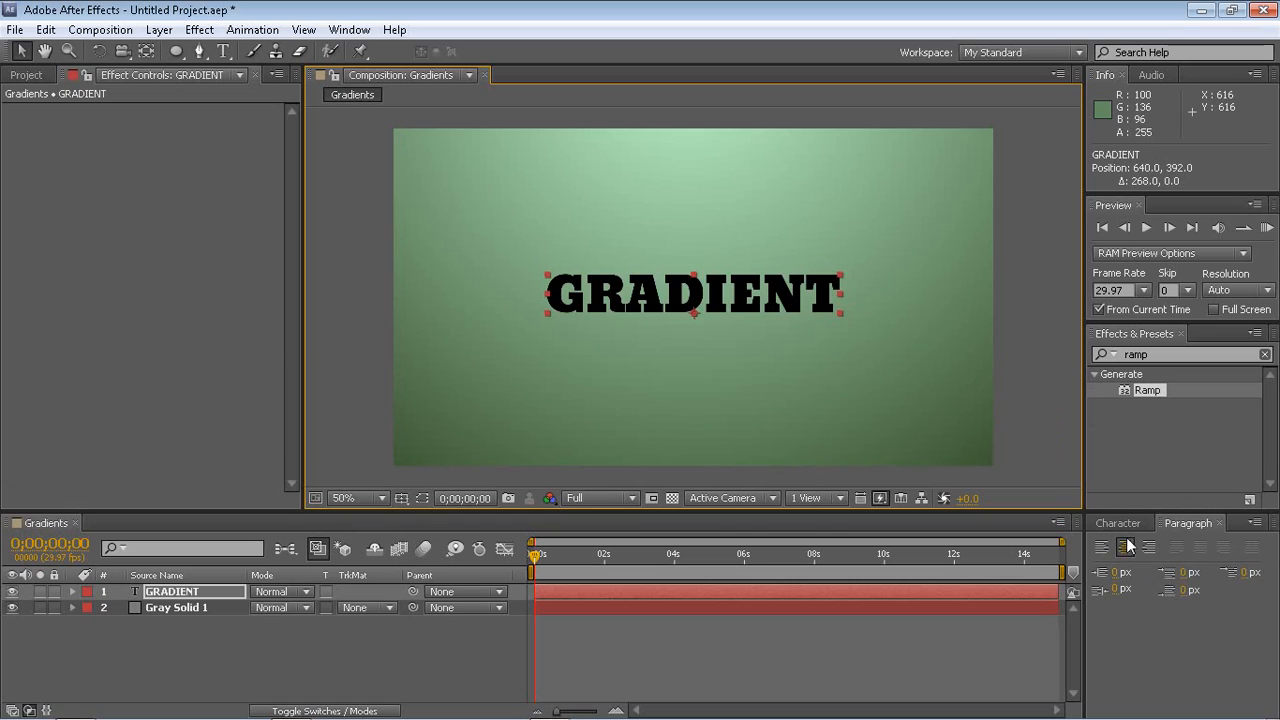
Set the GRADIENT text's font size to 123 px and apply the Ramp effect to the layer
{"action": "left_click", "coordinate": [1119, 524]}
{"action": "mouse_move", "coordinate": [1121, 606]}
{"action": "left_mouse_down"}
{"action": "mouse_move", "coordinate": [1185, 597]}
{"action": "mouse_move", "coordinate": [1143, 598]}
{"action": "left_mouse_up"}
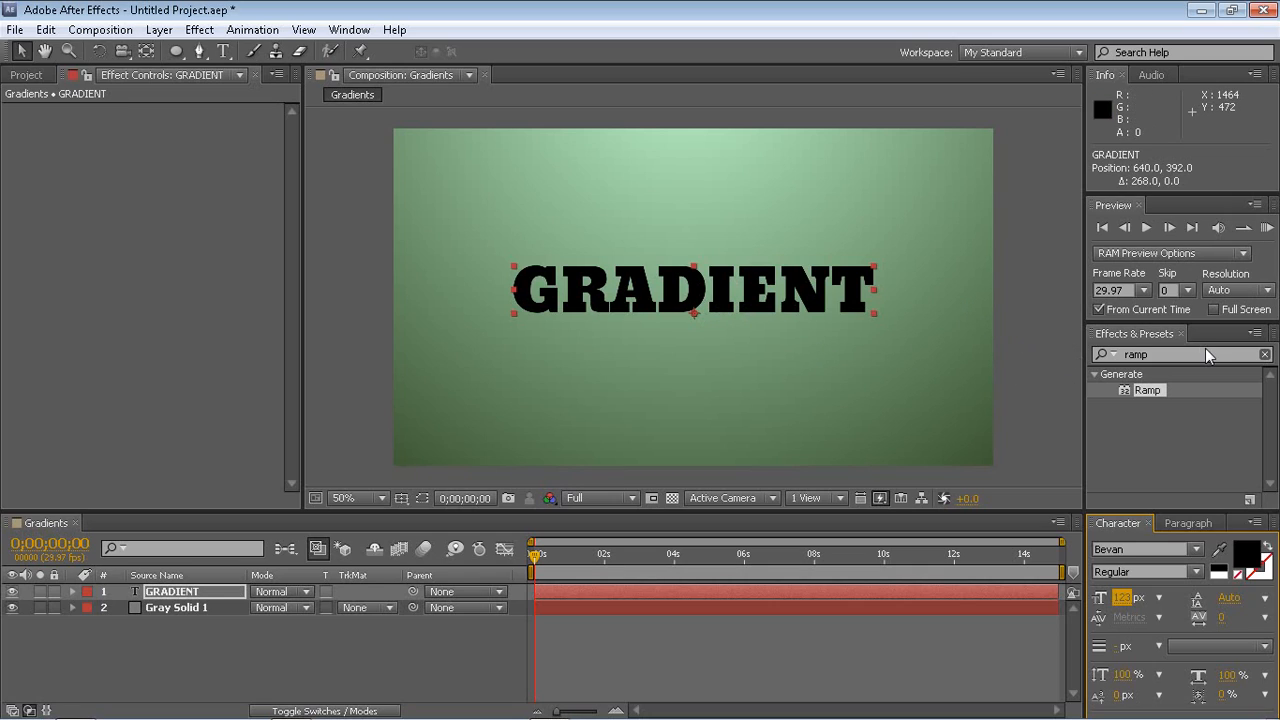
{"action": "left_click_drag", "start_coordinate": [1156, 396], "coordinate": [798, 298]}
Place the text's Ramp start point below the letters at about 640, 496 and its end point above them at about 640, 222
{"action": "left_click_drag", "start_coordinate": [695, 131], "coordinate": [694, 222]}
{"action": "left_click_drag", "start_coordinate": [698, 458], "coordinate": [718, 335]}
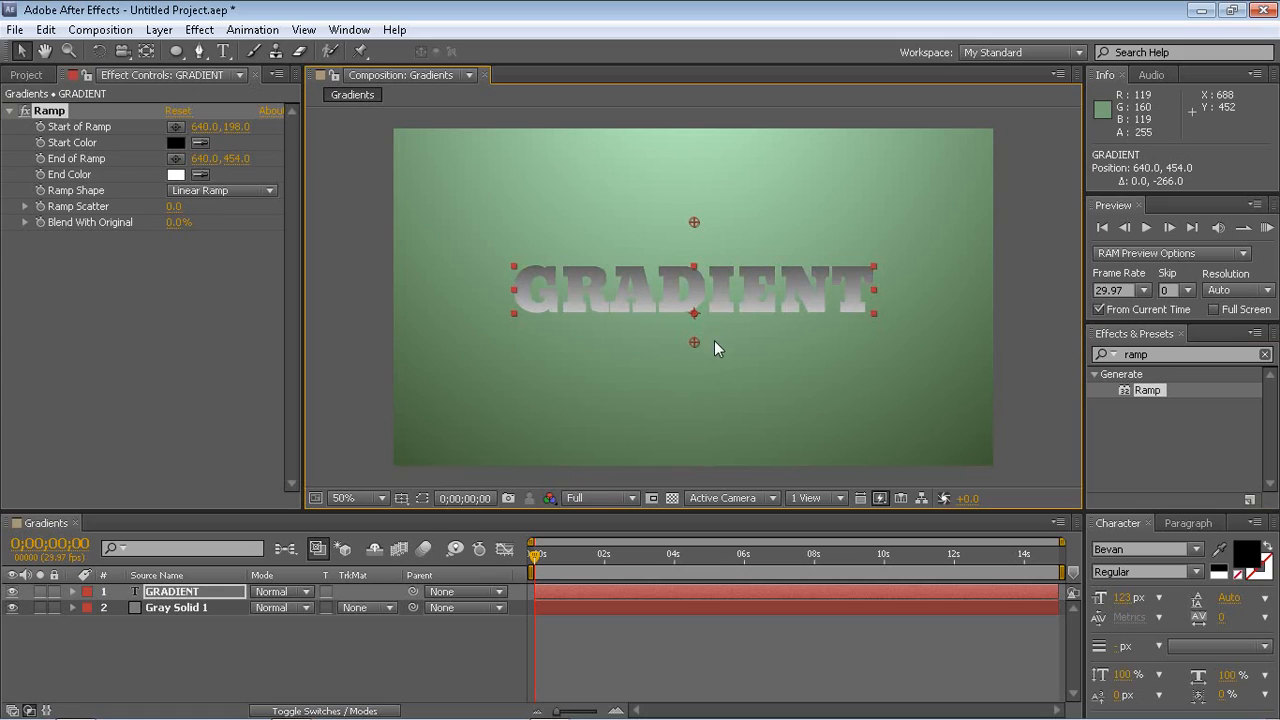
{"action": "mouse_move", "coordinate": [696, 222]}
{"action": "left_mouse_down"}
{"action": "mouse_move", "coordinate": [694, 318]}
{"action": "mouse_move", "coordinate": [708, 182]}
{"action": "mouse_move", "coordinate": [709, 213]}
{"action": "left_mouse_up"}
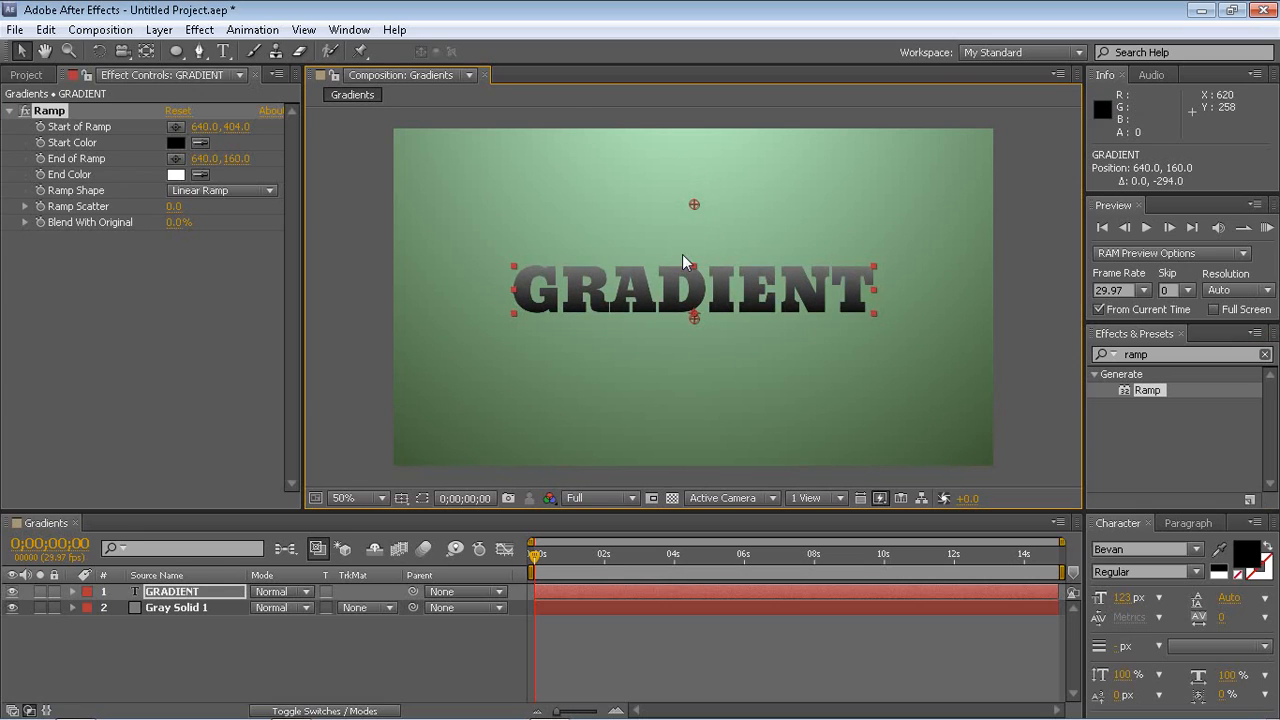
{"action": "left_click_drag", "start_coordinate": [694, 318], "coordinate": [694, 341]}
{"action": "left_click_drag", "start_coordinate": [694, 204], "coordinate": [695, 229]}
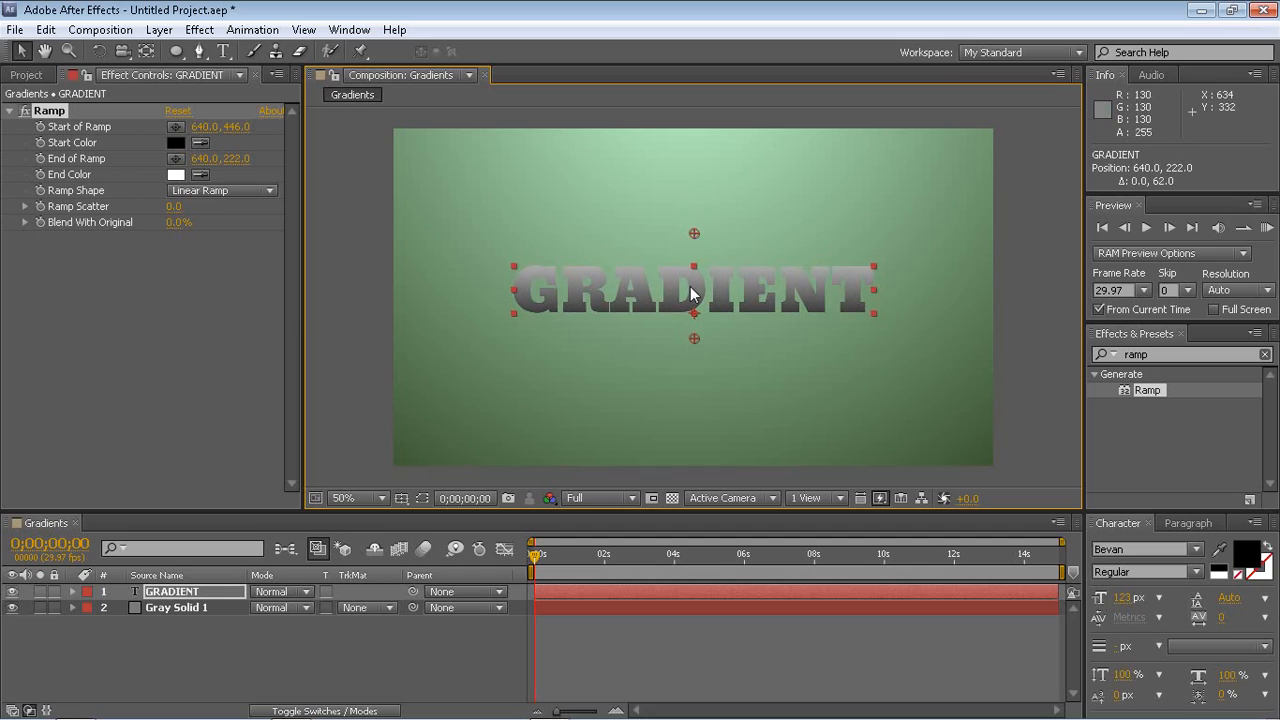
{"action": "left_click_drag", "start_coordinate": [694, 338], "coordinate": [694, 360]}
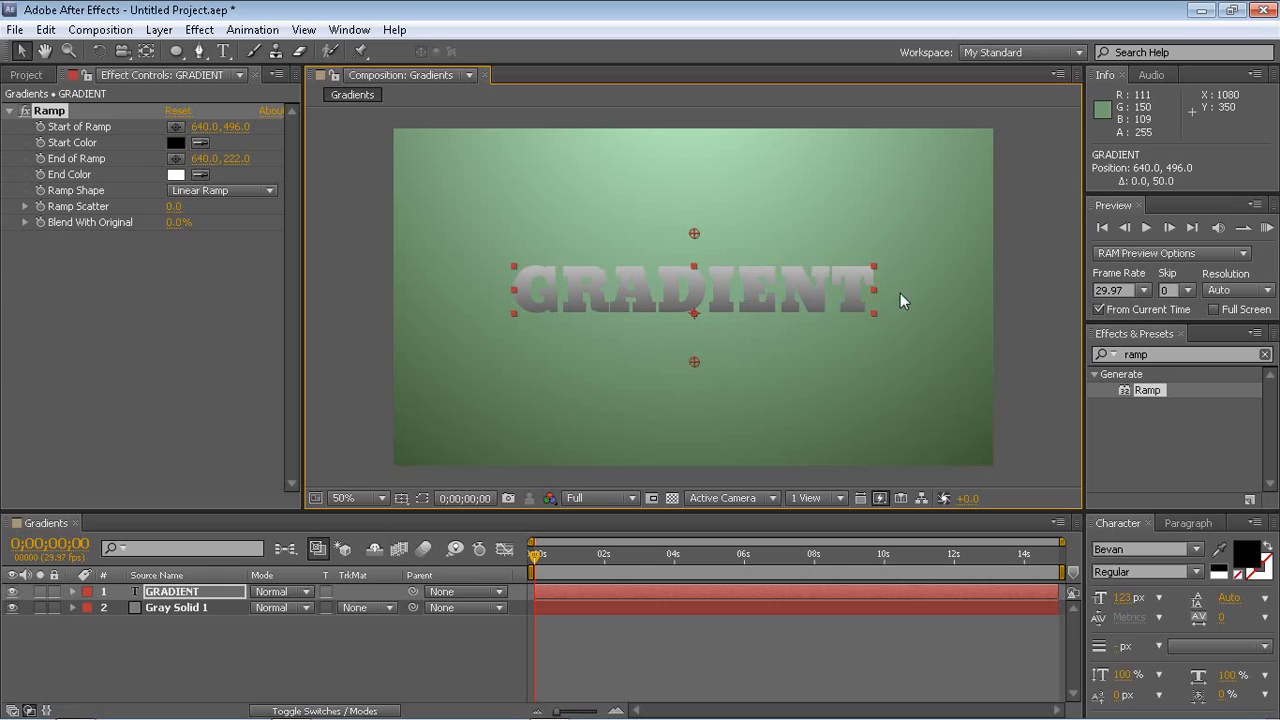
{"action": "left_click", "coordinate": [373, 273]}
{"action": "left_click", "coordinate": [592, 288]}
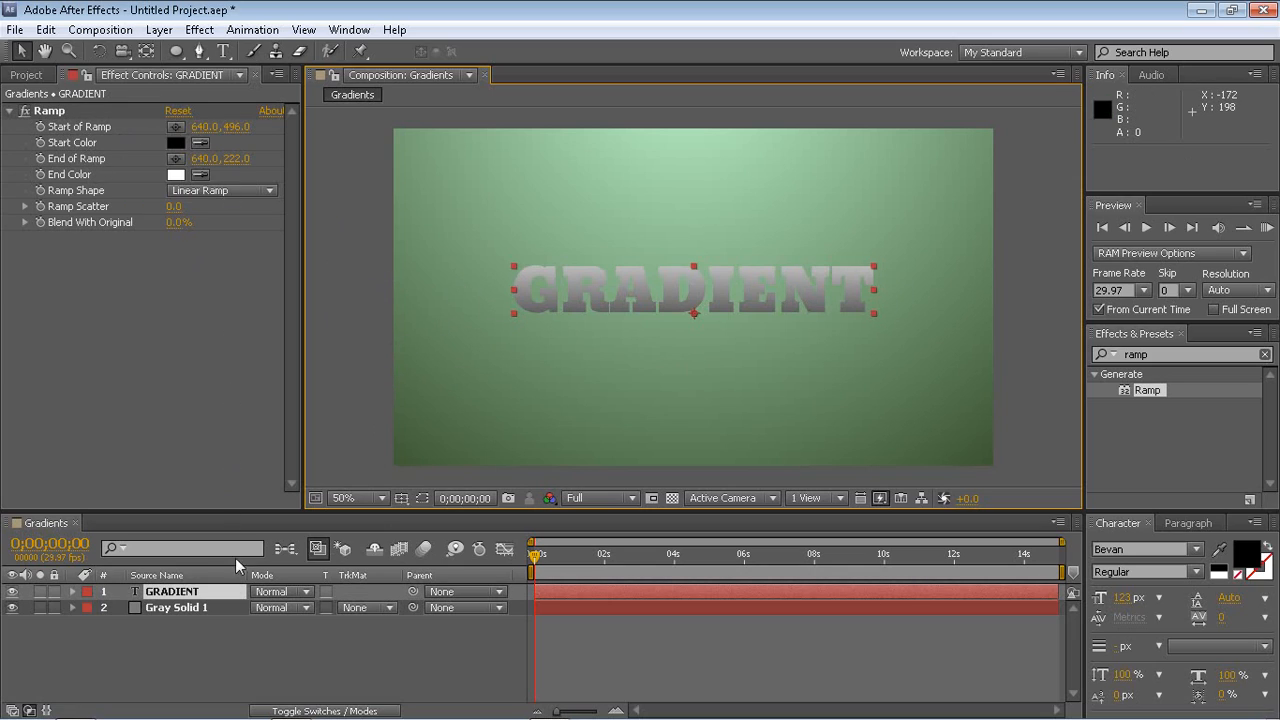
Try the Overlay blending mode on the GRADIENT layer and settle on Multiply
{"action": "left_click", "coordinate": [307, 591]}
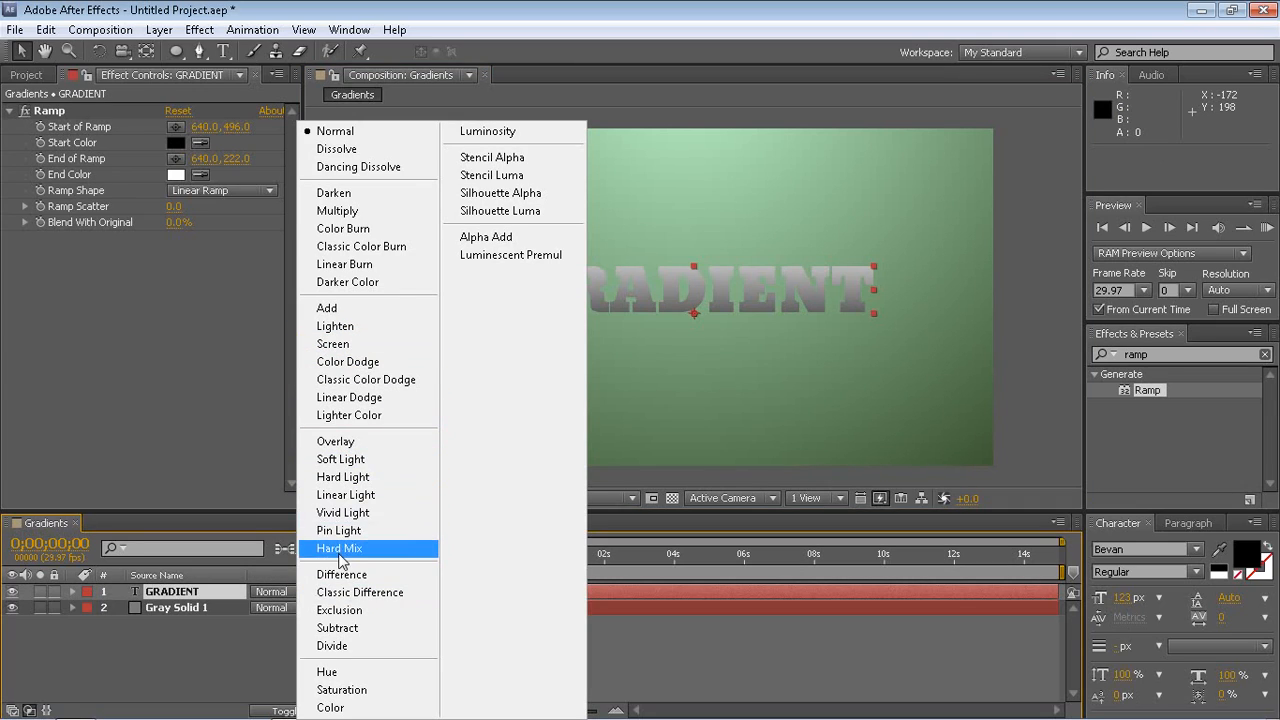
{"action": "left_click", "coordinate": [356, 441]}
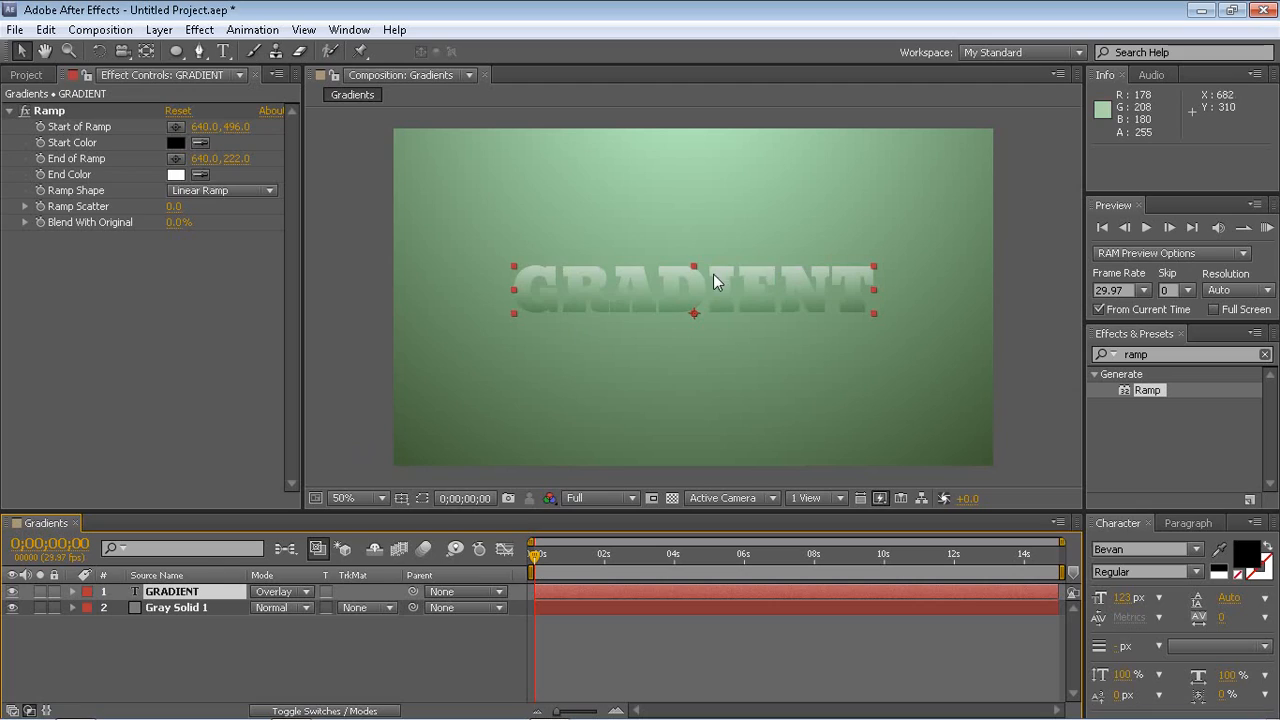
{"action": "left_click", "coordinate": [302, 593]}
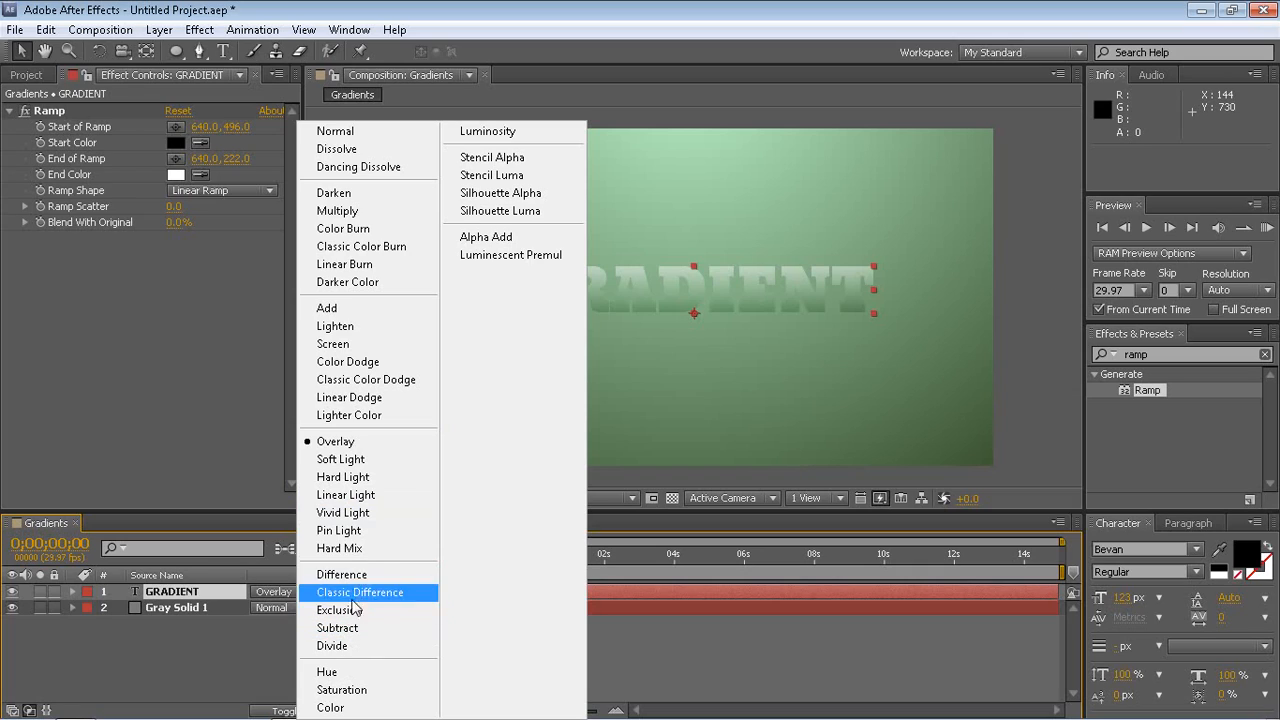
{"action": "left_click", "coordinate": [340, 211]}
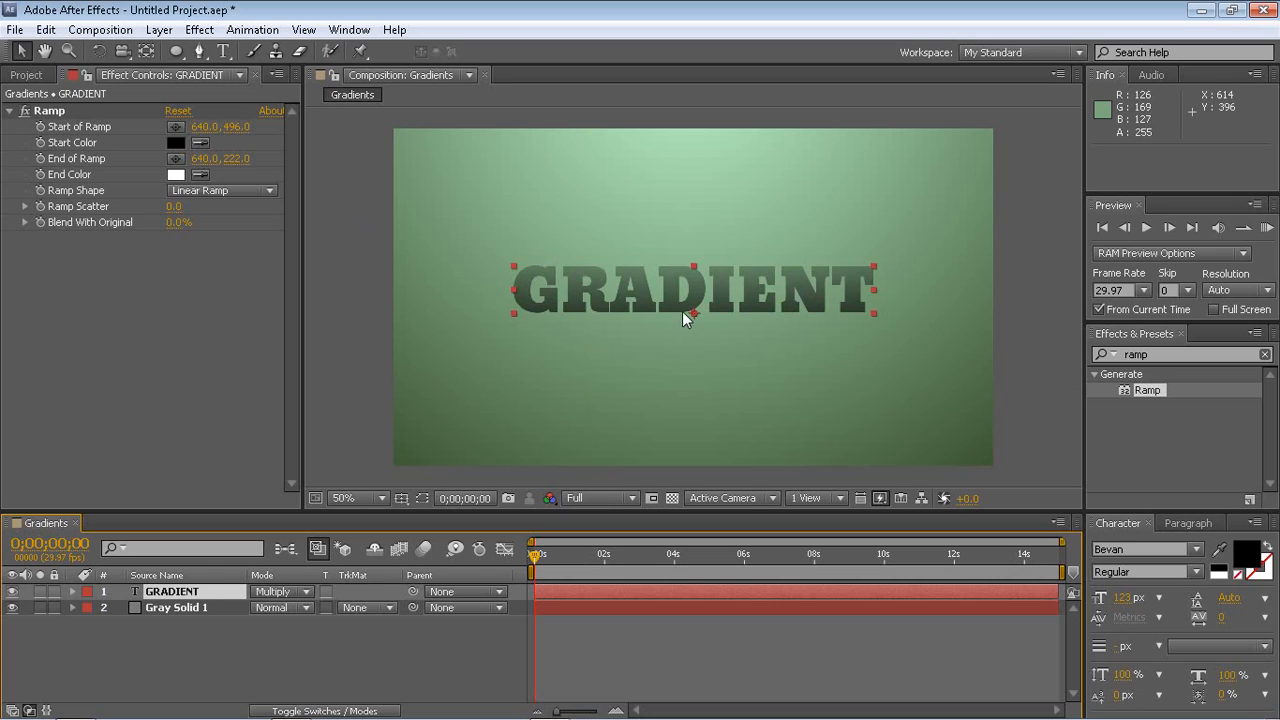
{"action": "left_click", "coordinate": [528, 183]}
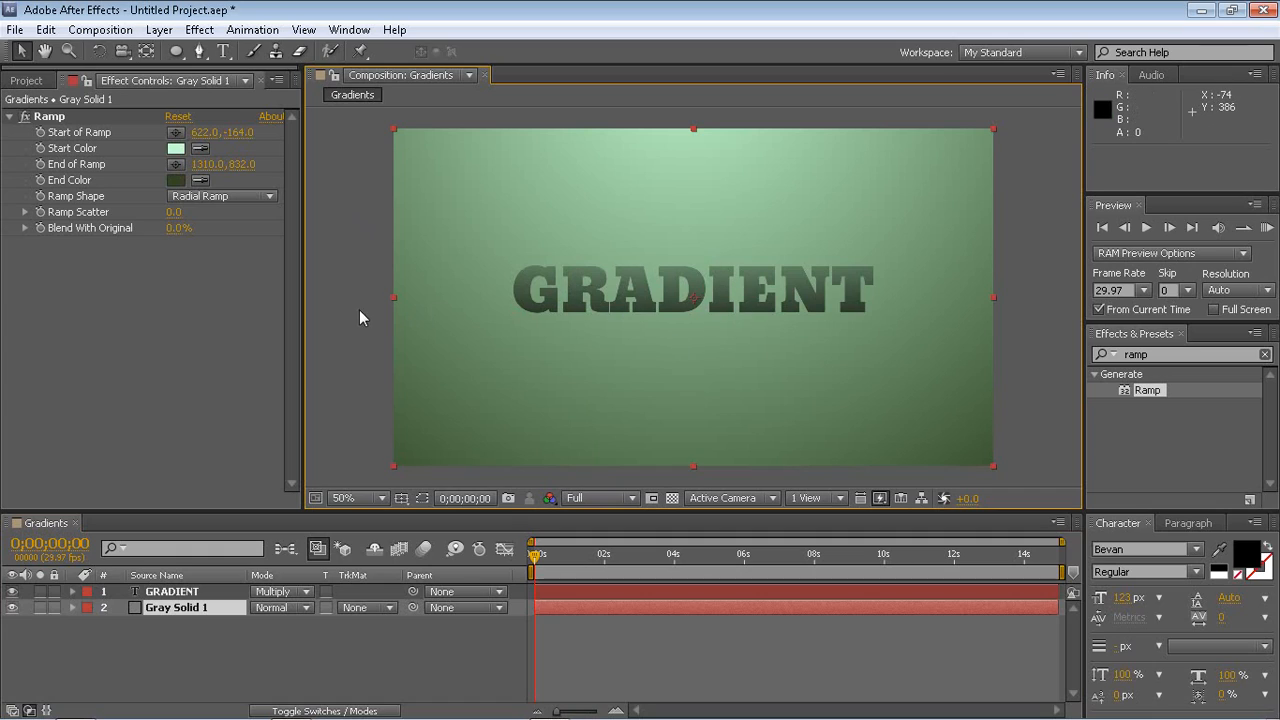
Recolor the Gray Solid 1 Ramp to reds, with End Color 462222 and a light pink Start Color
{"action": "left_click", "coordinate": [180, 591]}
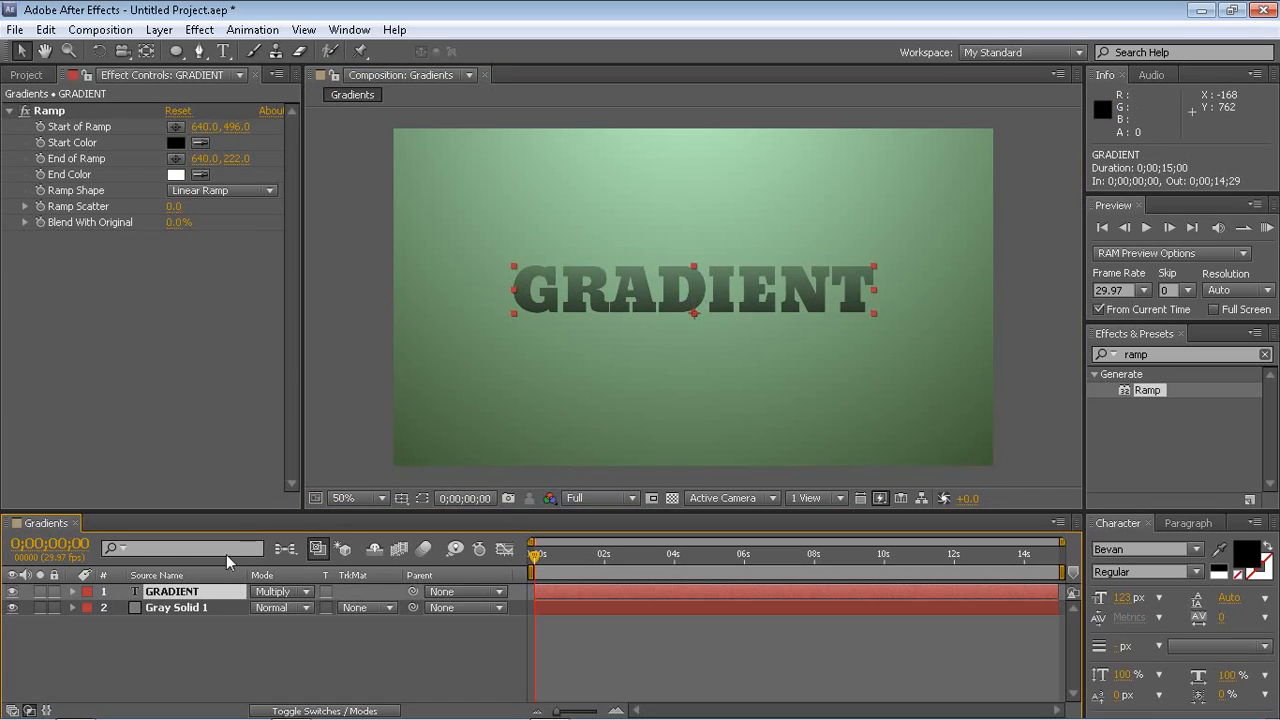
{"action": "left_click", "coordinate": [187, 606]}
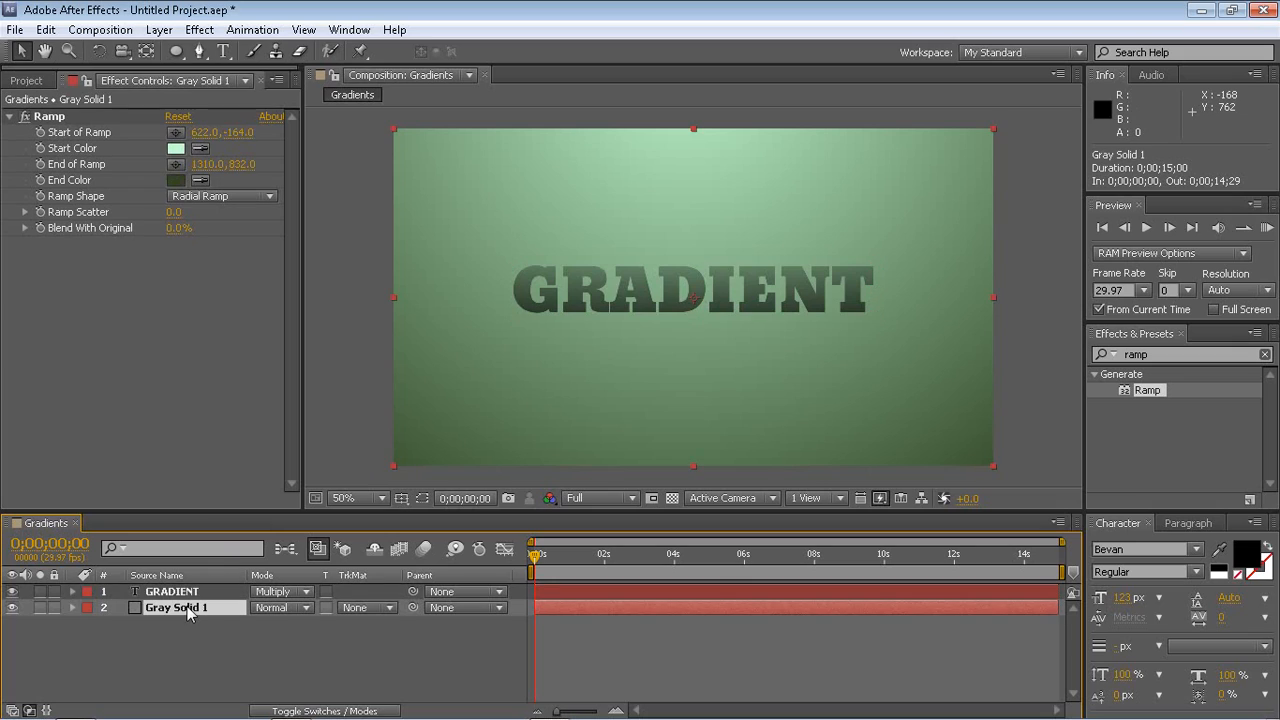
{"action": "left_click", "coordinate": [175, 181]}
{"action": "left_click", "coordinate": [330, 249]}
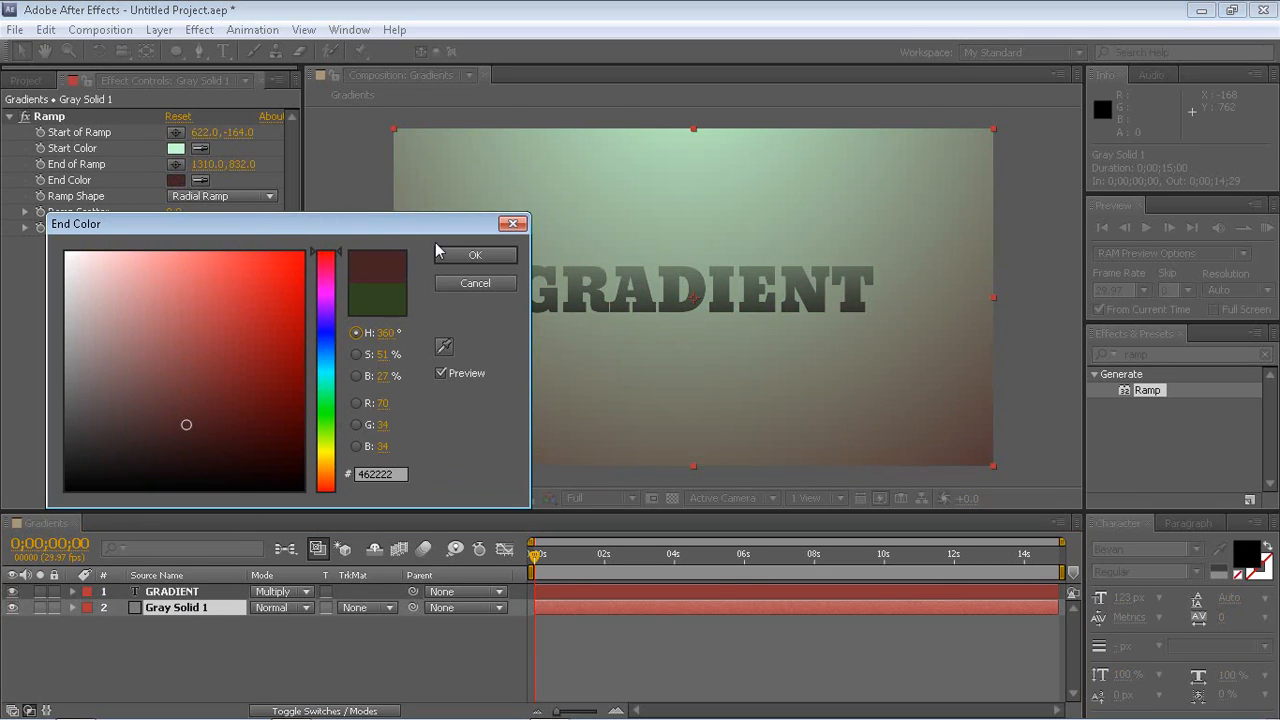
{"action": "left_click", "coordinate": [440, 254]}
{"action": "left_click", "coordinate": [175, 148]}
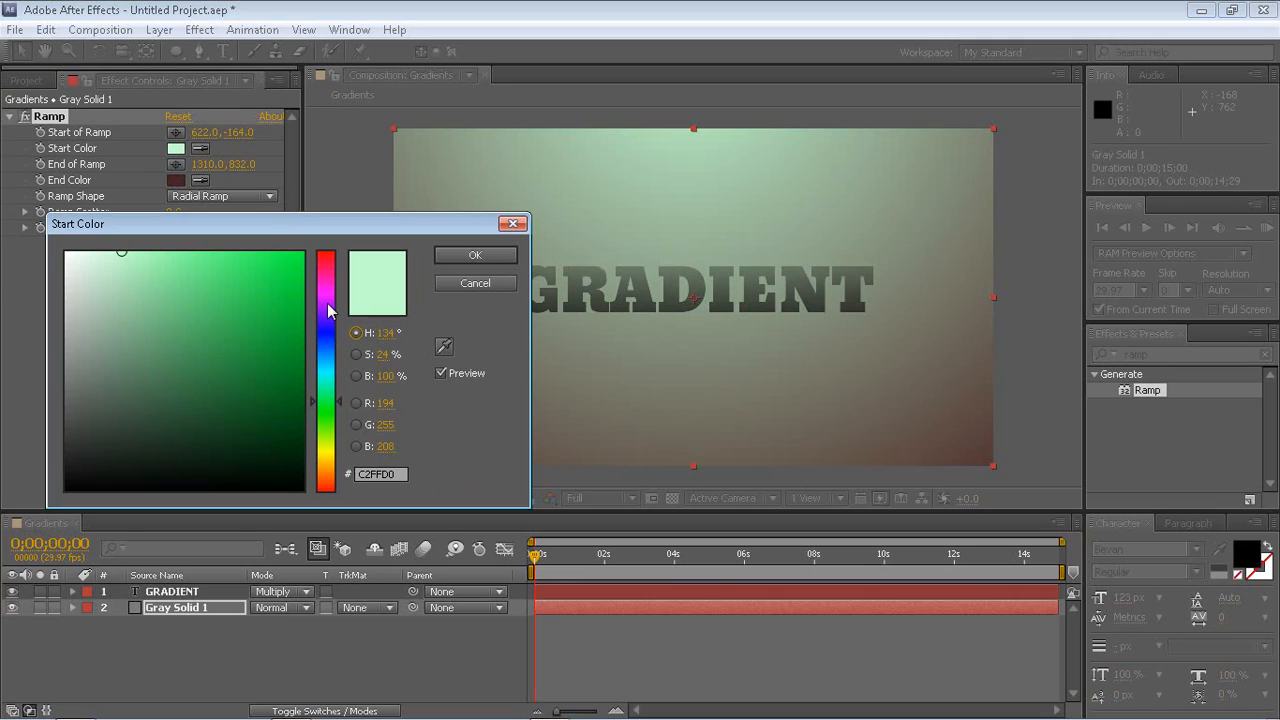
{"action": "left_click", "coordinate": [326, 252]}
{"action": "left_click", "coordinate": [475, 255]}
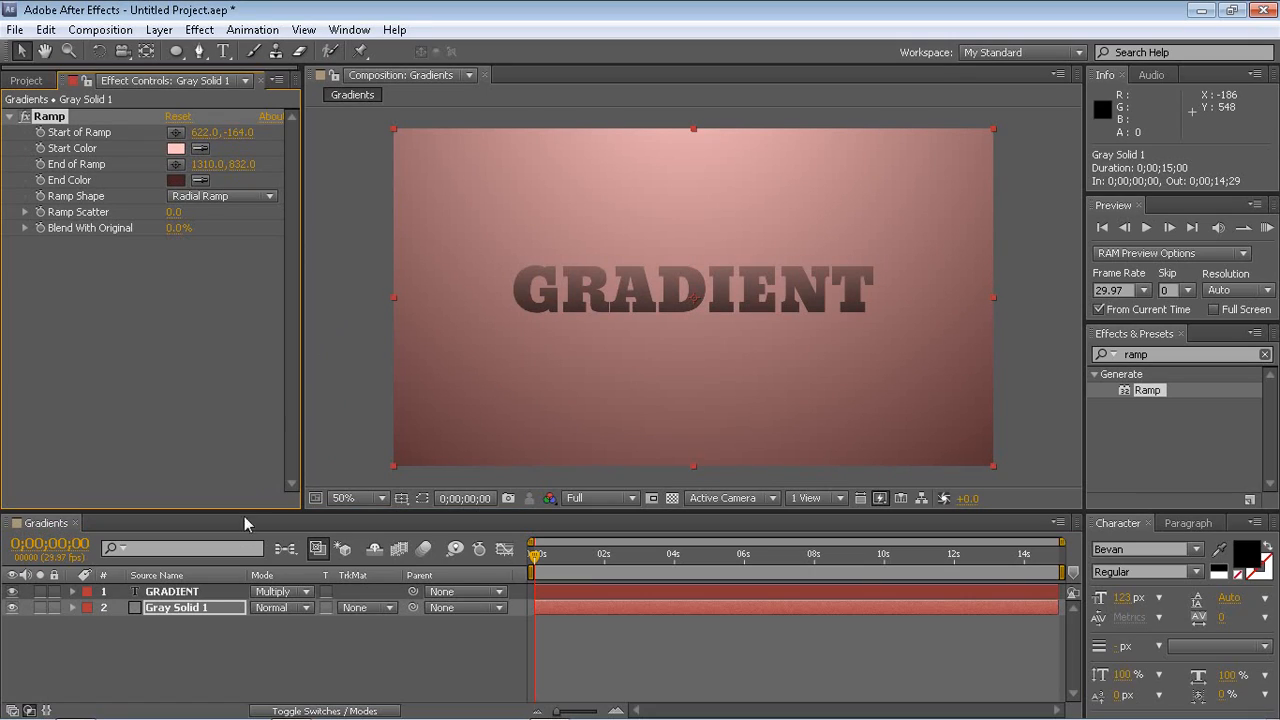
{"action": "left_click", "coordinate": [173, 611]}
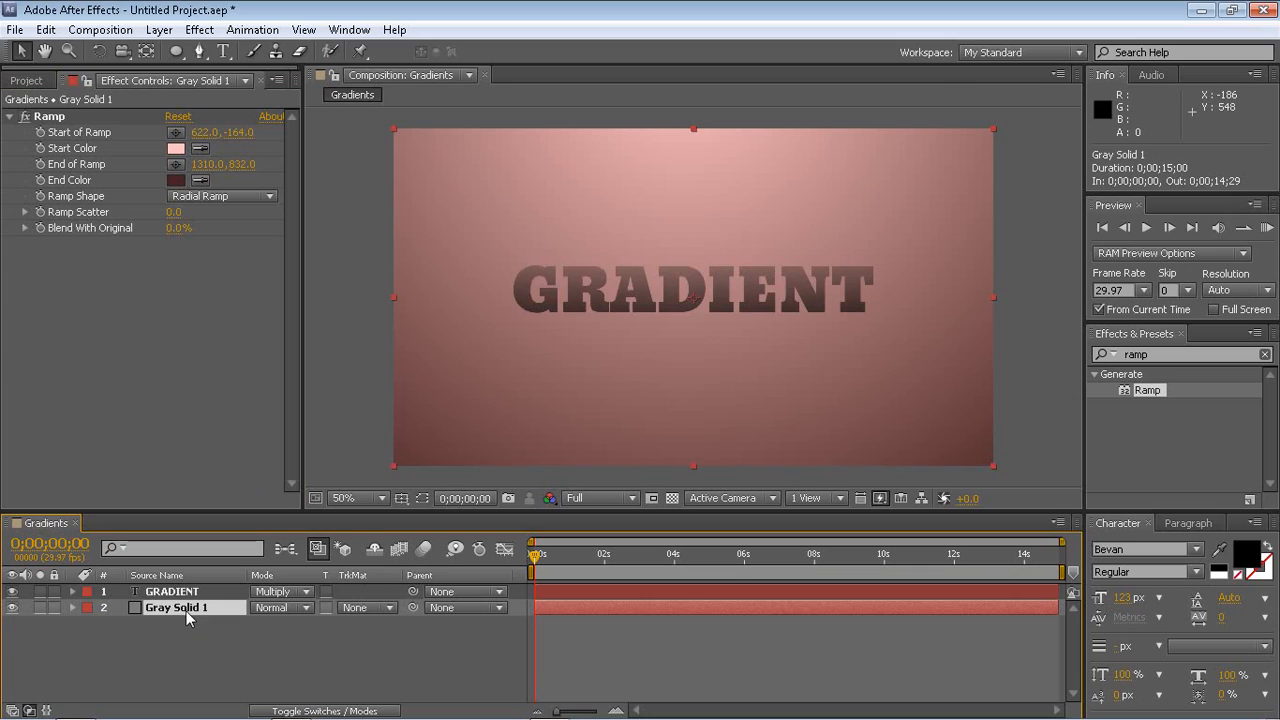
{"action": "left_click", "coordinate": [180, 592]}
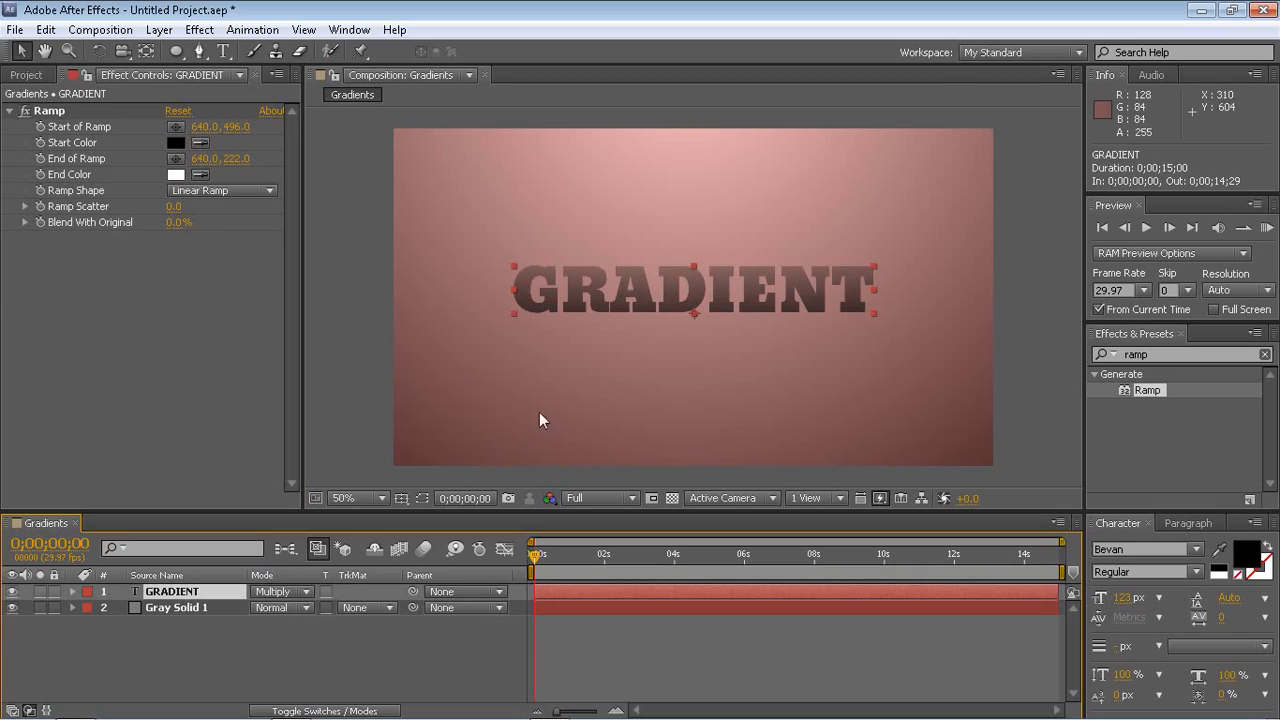
{"action": "left_click", "coordinate": [362, 300]}
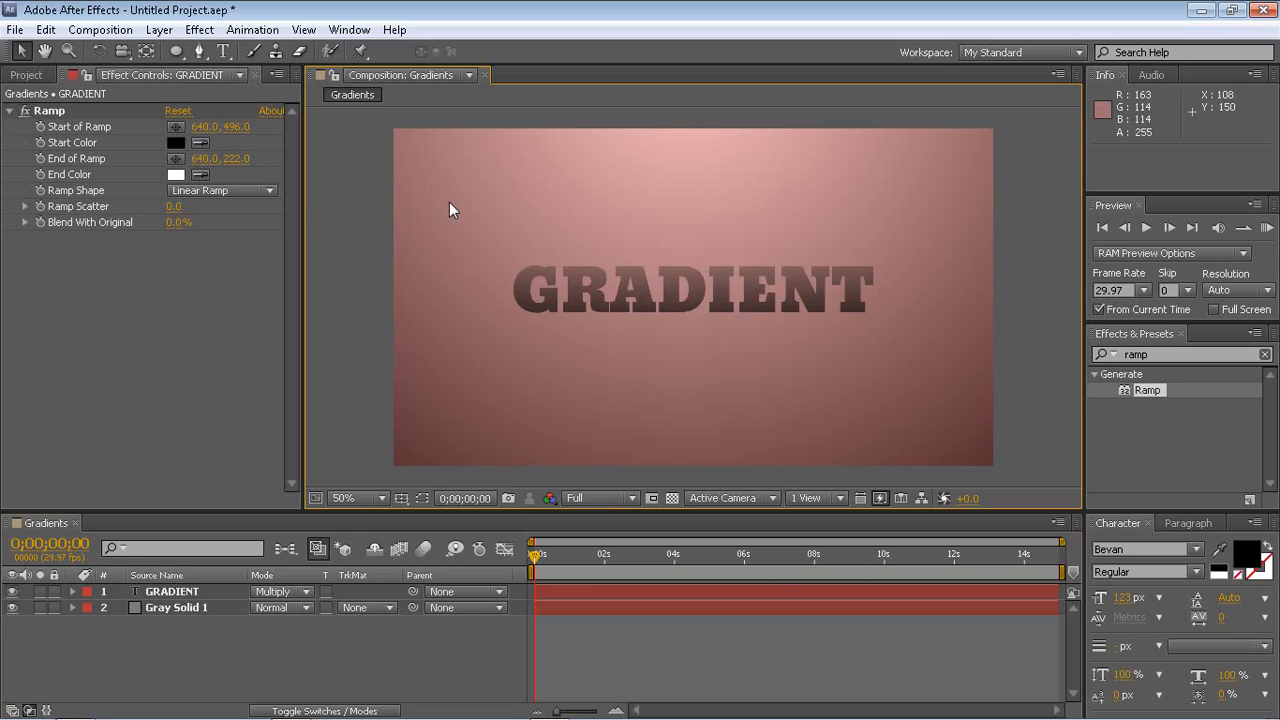
{"action": "left_click", "coordinate": [102, 126]}
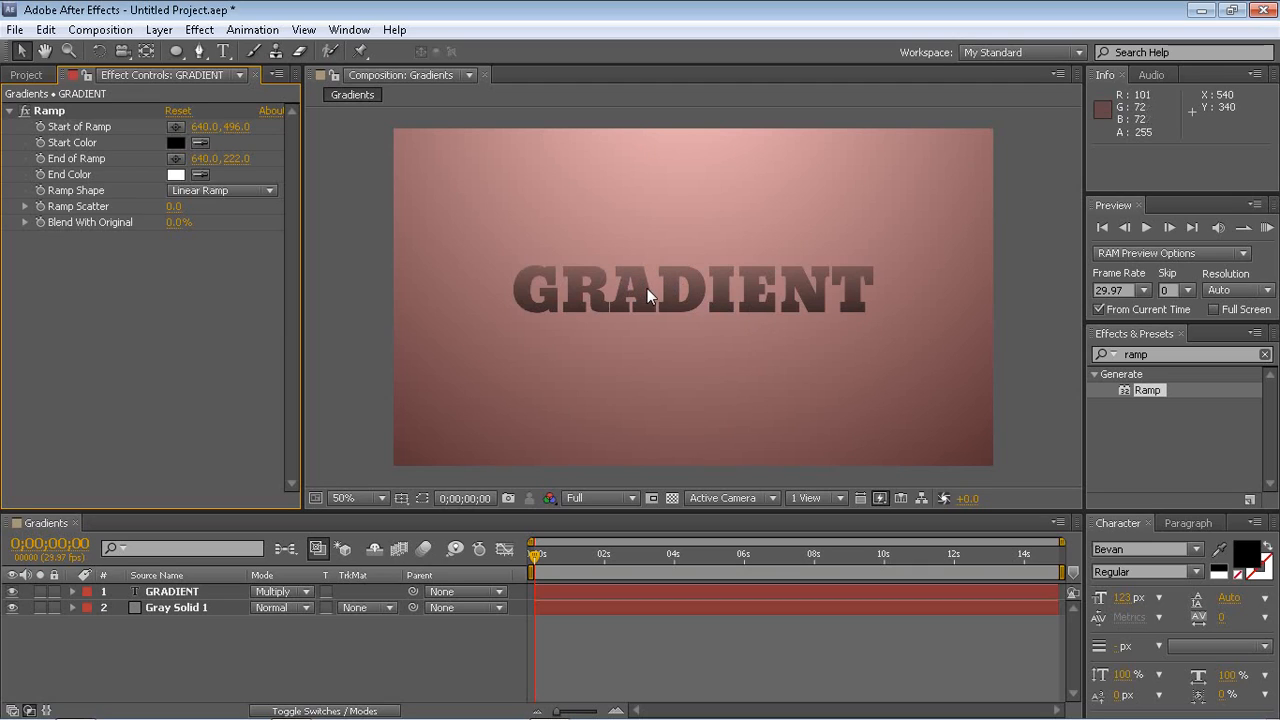
Move the GRADIENT text down to about 650, 712 and up to about 654, 138 to check how its gradient responds
{"action": "left_click_drag", "start_coordinate": [642, 298], "coordinate": [647, 442]}
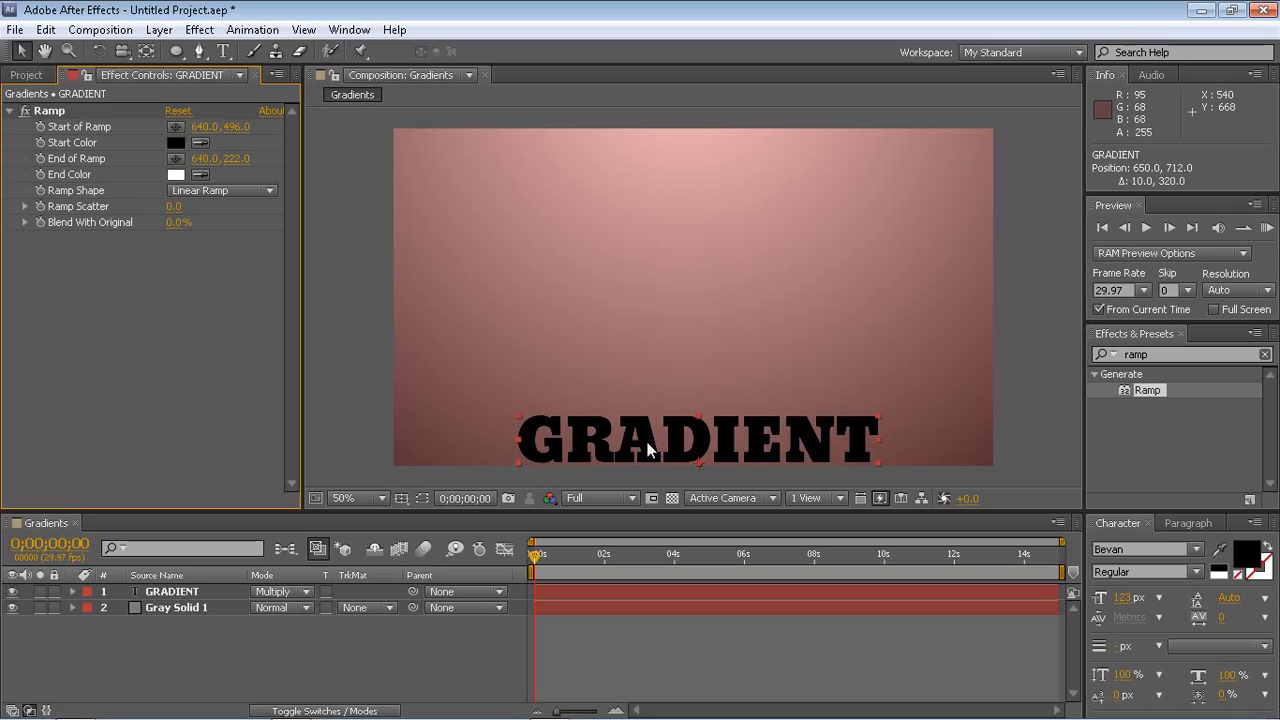
{"action": "left_click", "coordinate": [76, 180]}
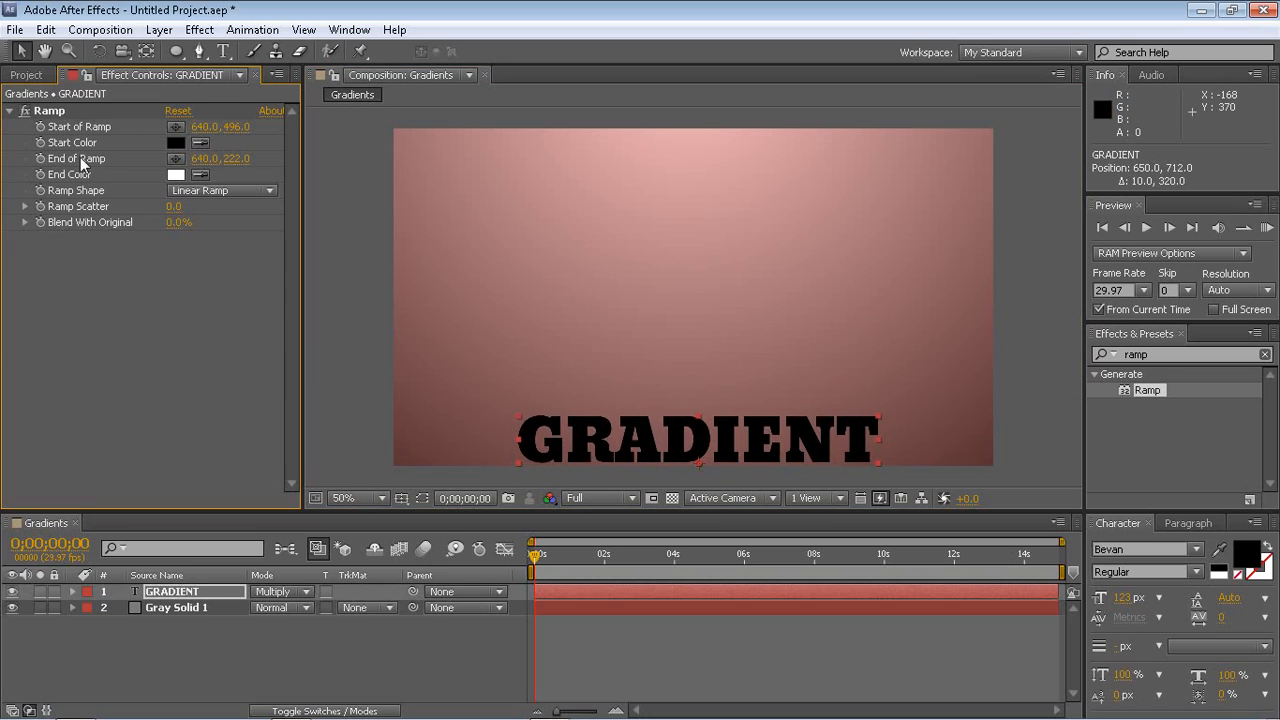
{"action": "left_click_drag", "start_coordinate": [648, 435], "coordinate": [648, 164]}
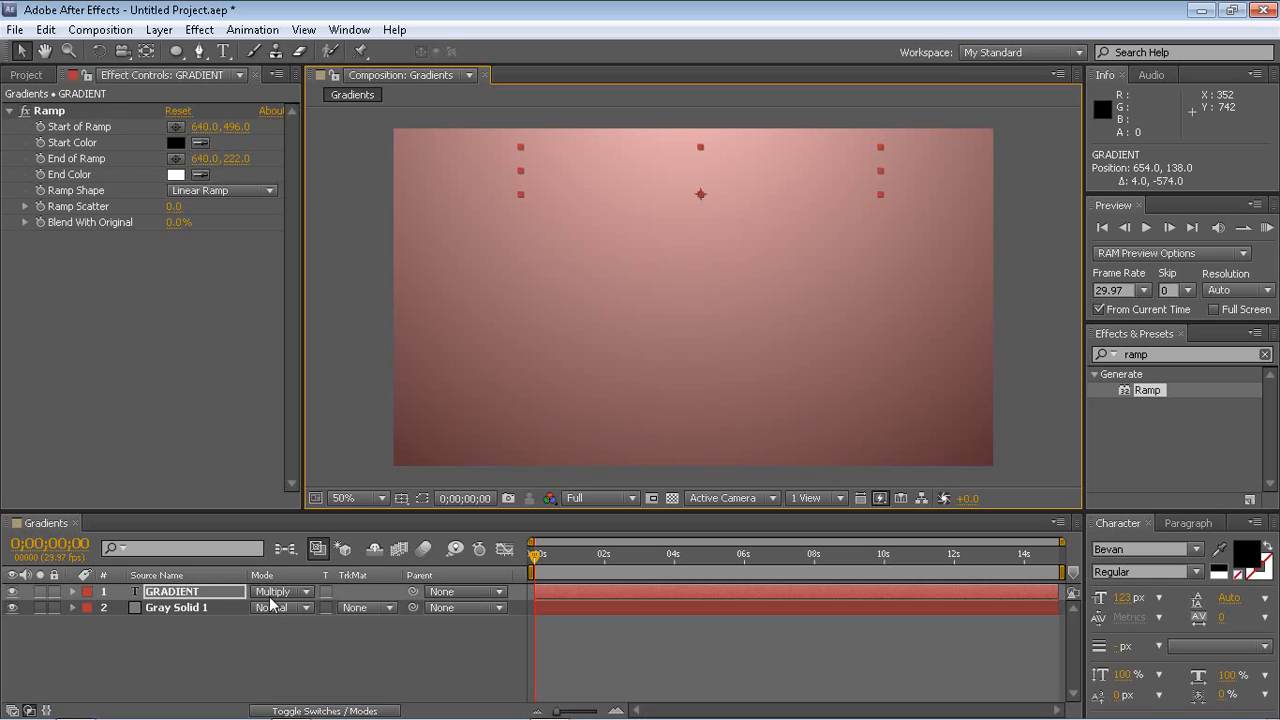
Reveal the GRADIENT layer's Position property and set a keyframe for it at 0 seconds
{"action": "key", "text": "p"}
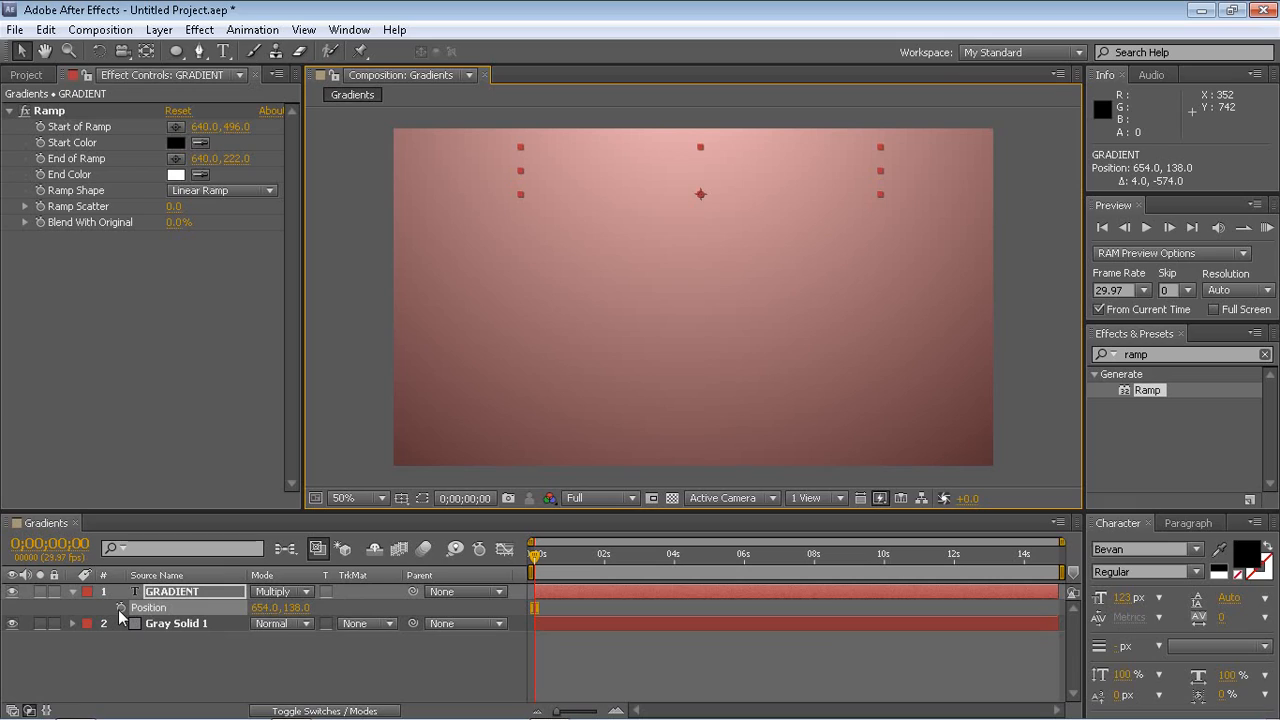
{"action": "key", "text": "p"}
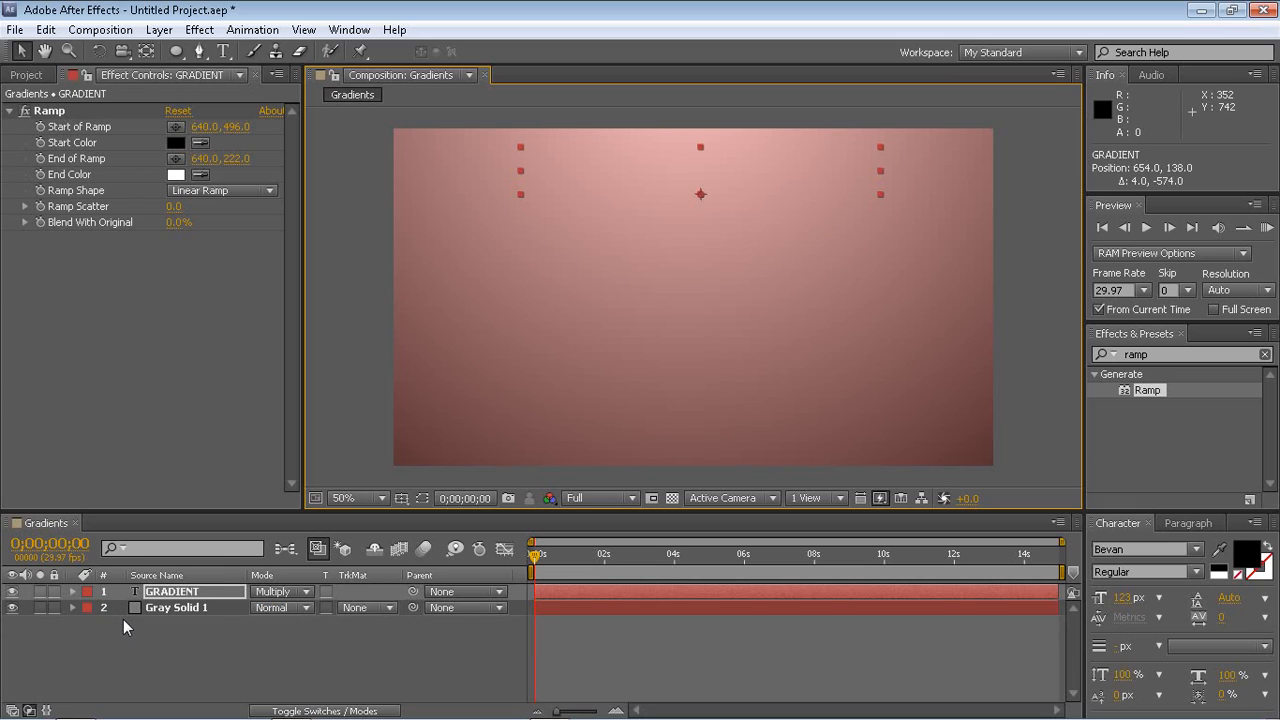
{"action": "key", "text": "p"}
{"action": "left_click", "coordinate": [121, 607]}
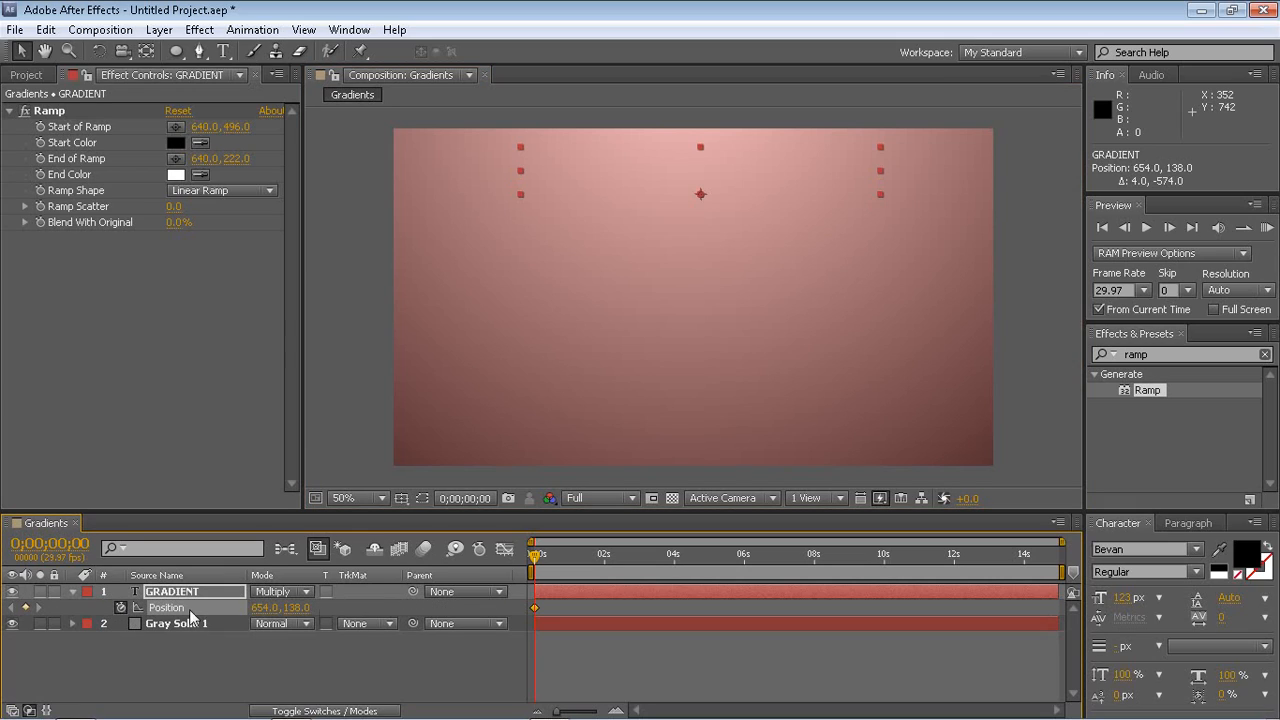
Keyframe the GRADIENT text's Position at 4 seconds by moving it straight down to 654, 438
{"action": "left_click_drag", "start_coordinate": [530, 564], "coordinate": [673, 560]}
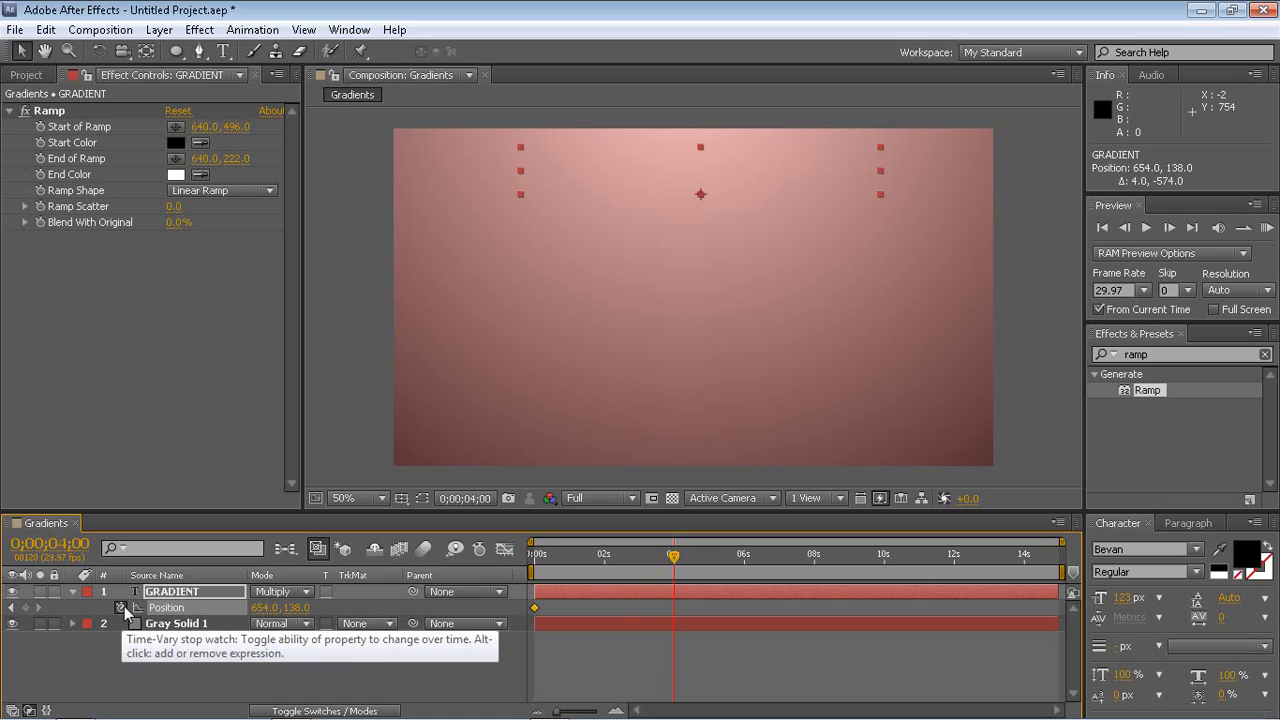
{"action": "key", "text": "shift+Down"}
{"action": "key", "text": "shift+Down"}
{"action": "key", "text": "shift+Down"}
{"action": "key", "text": "shift+Down"}
{"action": "key", "text": "shift+Down"}
{"action": "key", "text": "shift+Down"}
{"action": "key", "text": "shift+Down"}
{"action": "key", "text": "shift+Down"}
{"action": "key", "text": "shift+Down"}
{"action": "key", "text": "shift+Down"}
{"action": "key", "text": "shift+Down"}
{"action": "key", "text": "shift+Down"}
{"action": "key", "text": "shift+Down"}
{"action": "key", "text": "shift+Down"}
{"action": "key", "text": "shift+Down"}
{"action": "key", "text": "shift+Down"}
{"action": "key", "text": "shift+Down"}
{"action": "key", "text": "shift+Down"}
{"action": "key", "text": "shift+Down"}
{"action": "key", "text": "shift+Down"}
{"action": "key", "text": "shift+Down"}
{"action": "key", "text": "shift+Down"}
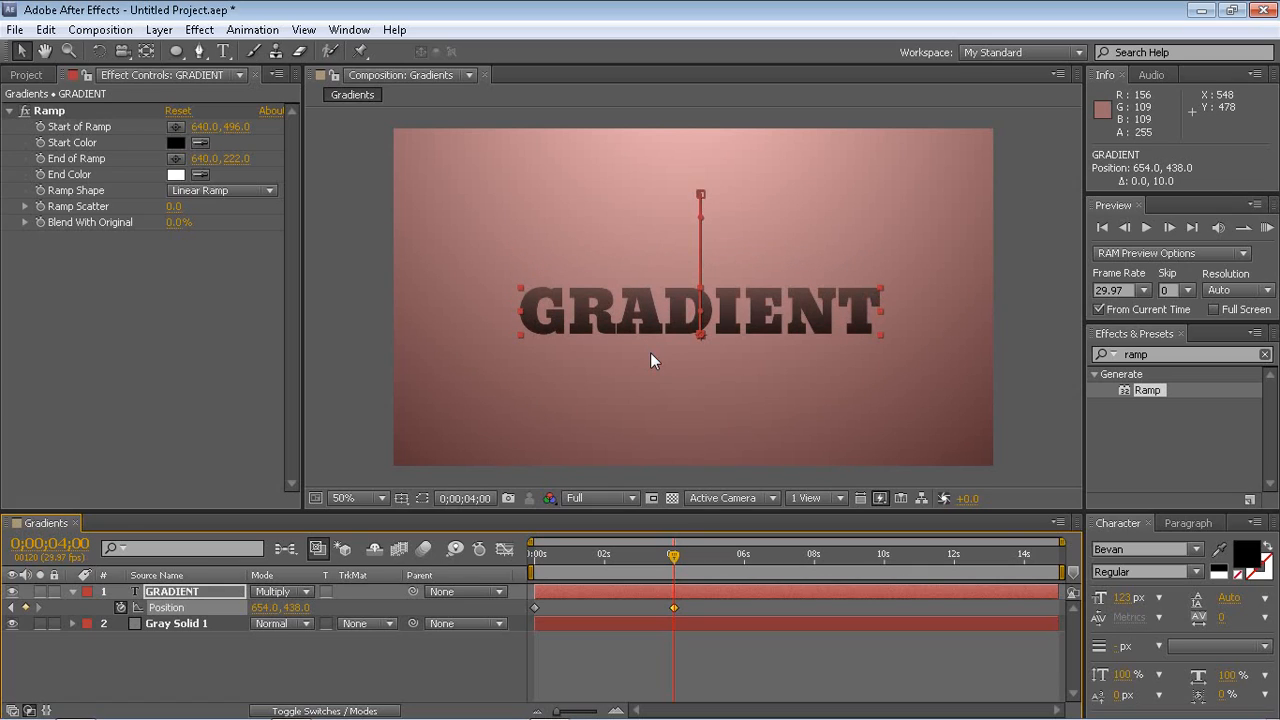
Apply Easy Ease to the Position keyframe at 4 seconds
{"action": "right_click", "coordinate": [674, 607]}
{"action": "mouse_move", "coordinate": [700, 591]}
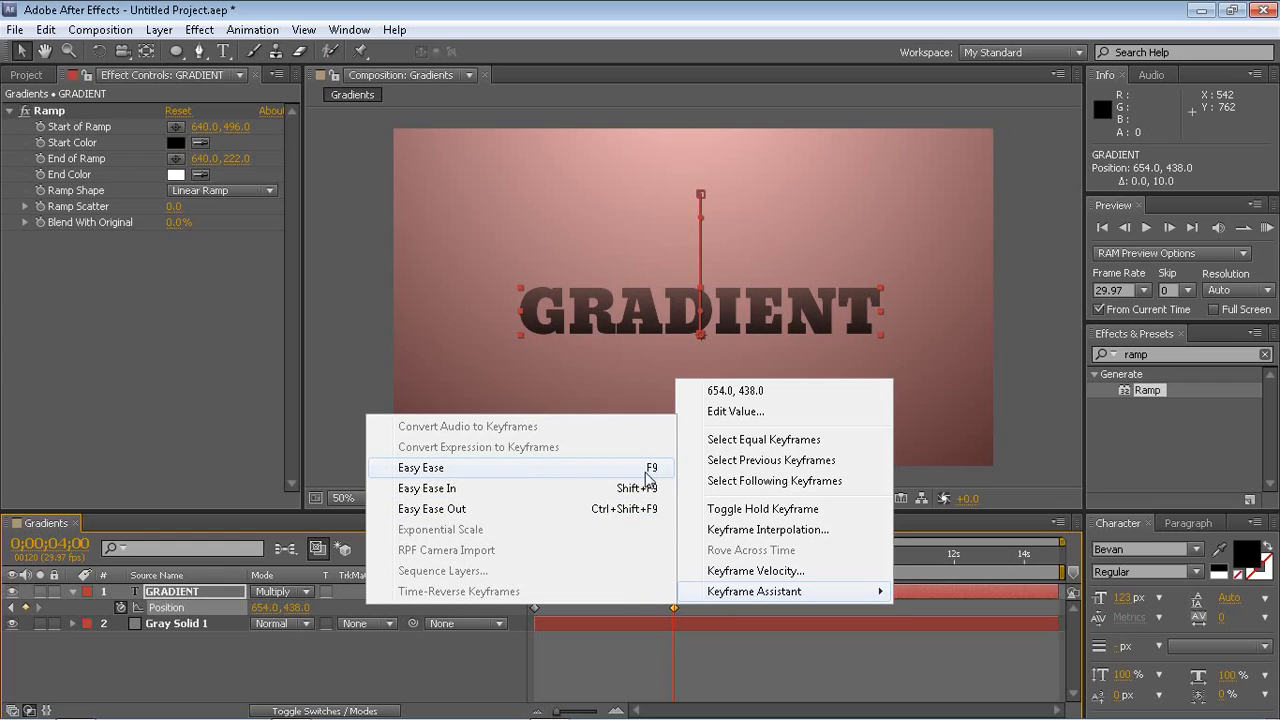
{"action": "left_click", "coordinate": [614, 468]}
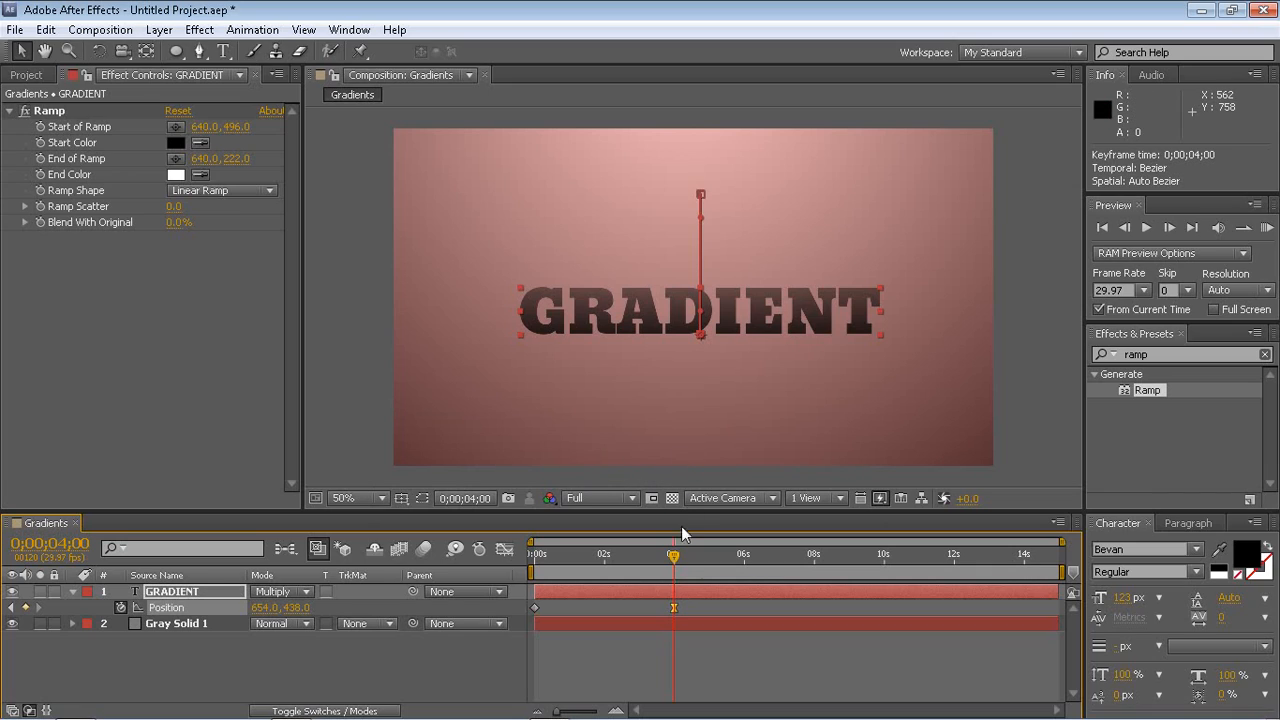
Preview the GRADIENT text's Position animation from 0 seconds, stop playback and collapse its Ramp effect
{"action": "left_click", "coordinate": [656, 554]}
{"action": "left_click_drag", "start_coordinate": [656, 561], "coordinate": [534, 562]}
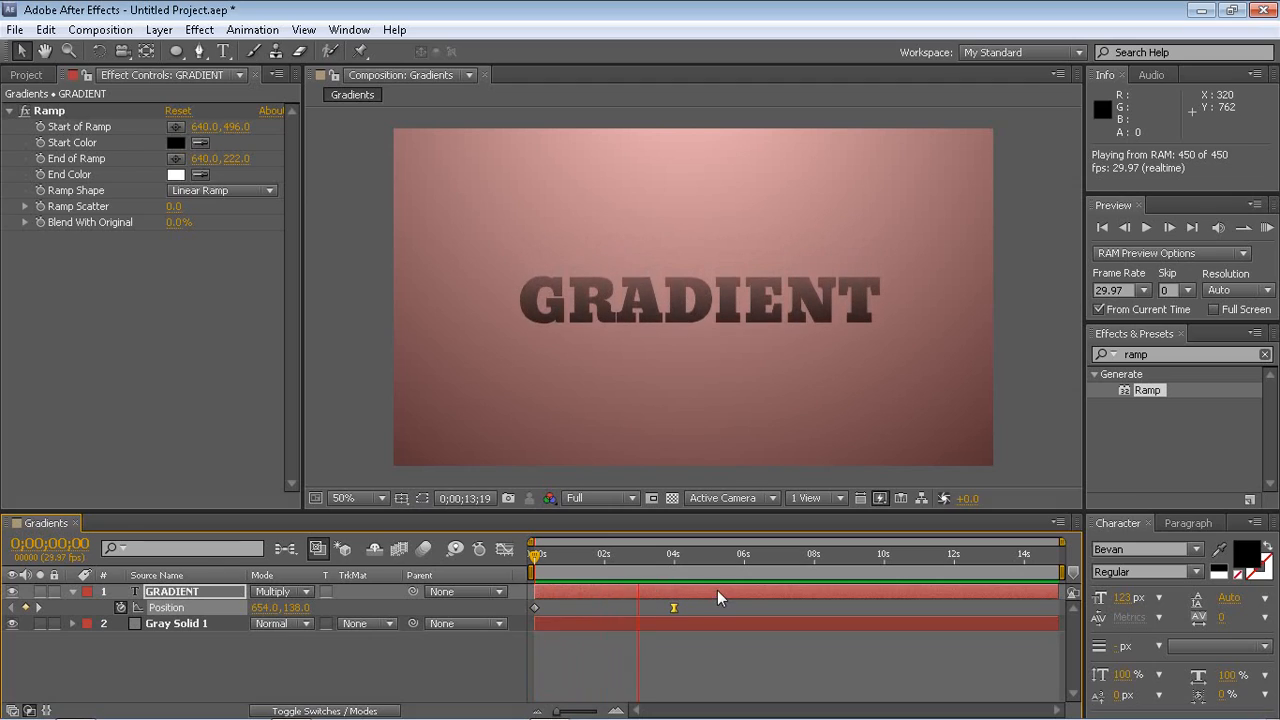
{"action": "left_click", "coordinate": [645, 604]}
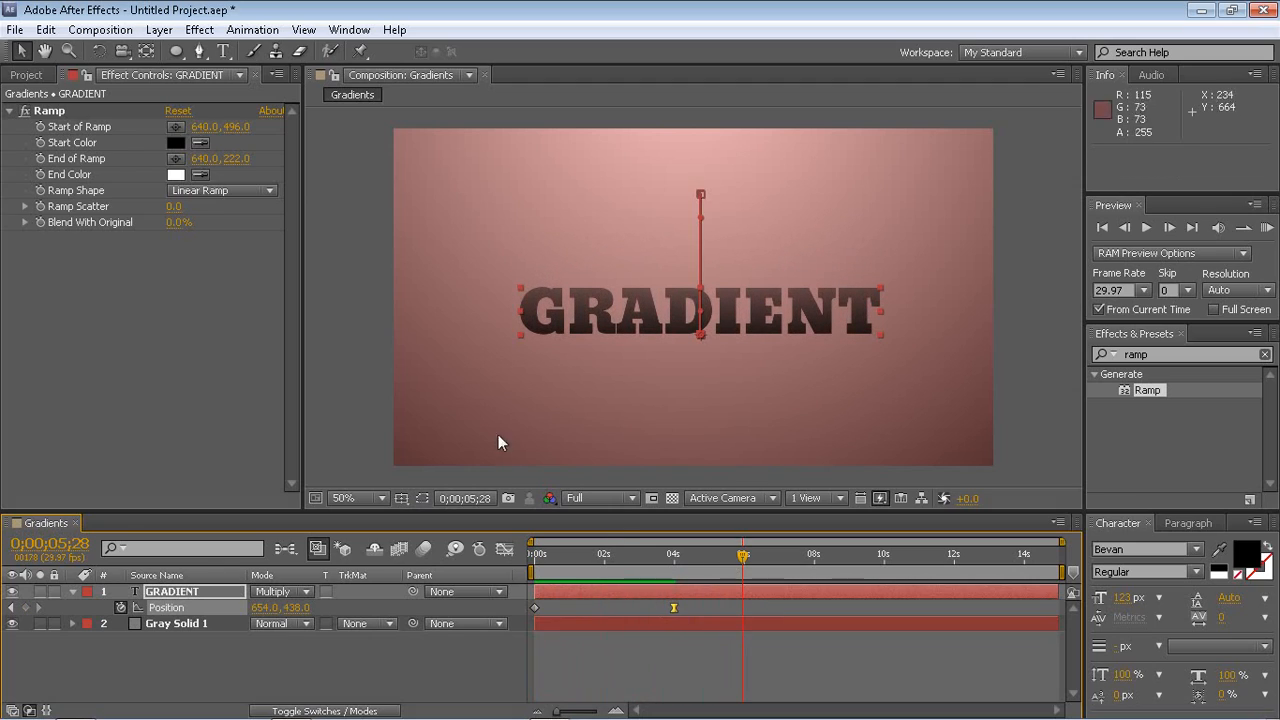
{"action": "left_click", "coordinate": [354, 336]}
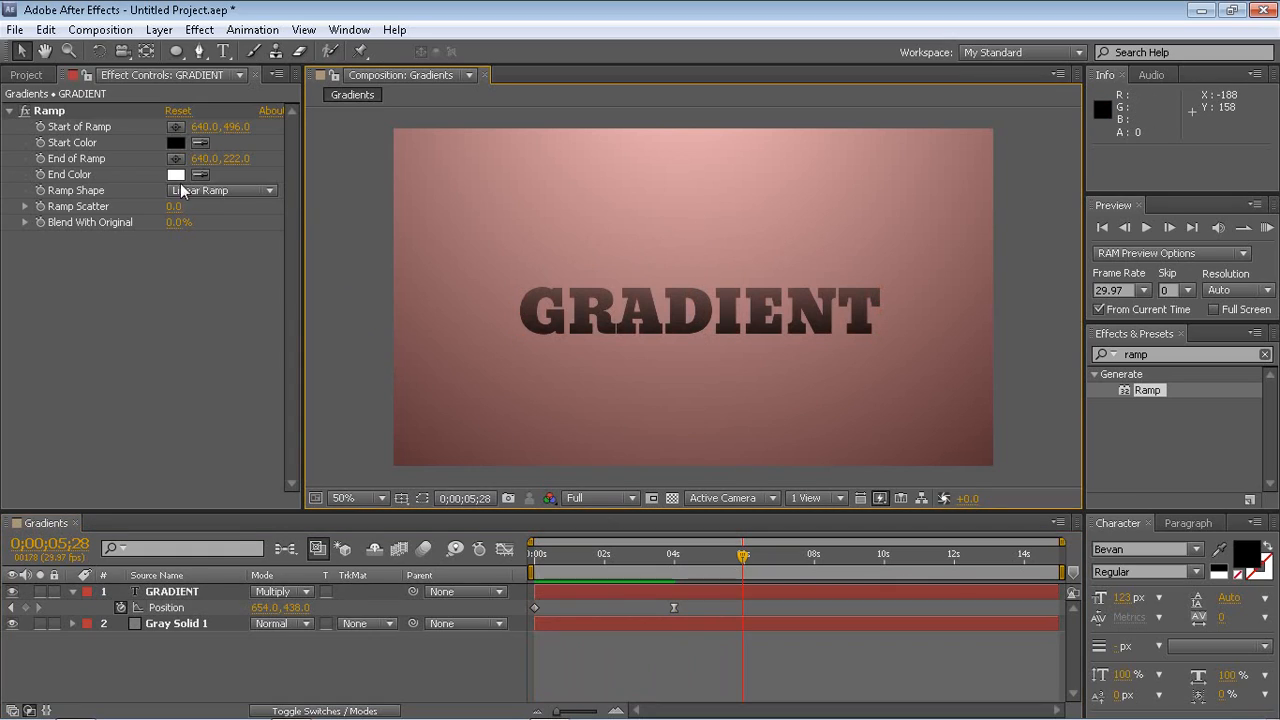
{"action": "left_click", "coordinate": [10, 111]}
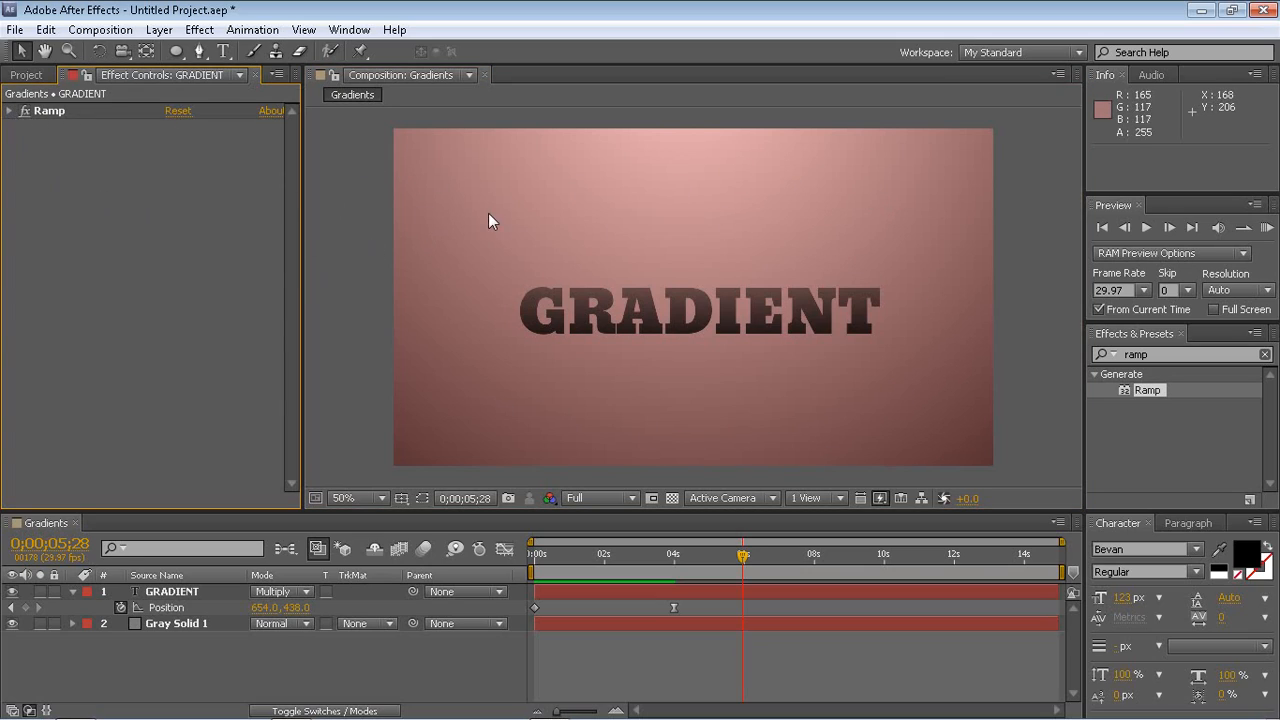
Create a 1280 x 720 composition named Vignette with the HDV/HDTV 720 29.97 preset and a 15-second duration
{"action": "left_click", "coordinate": [26, 75]}
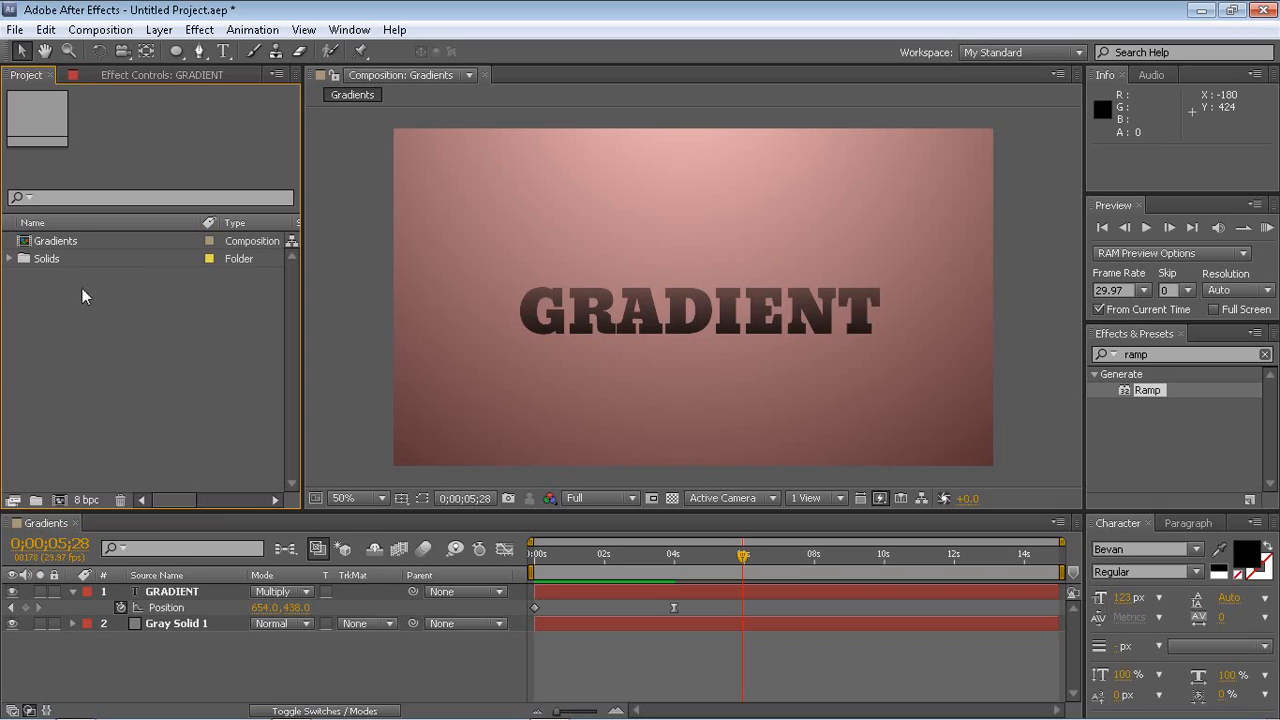
{"action": "left_click", "coordinate": [64, 240]}
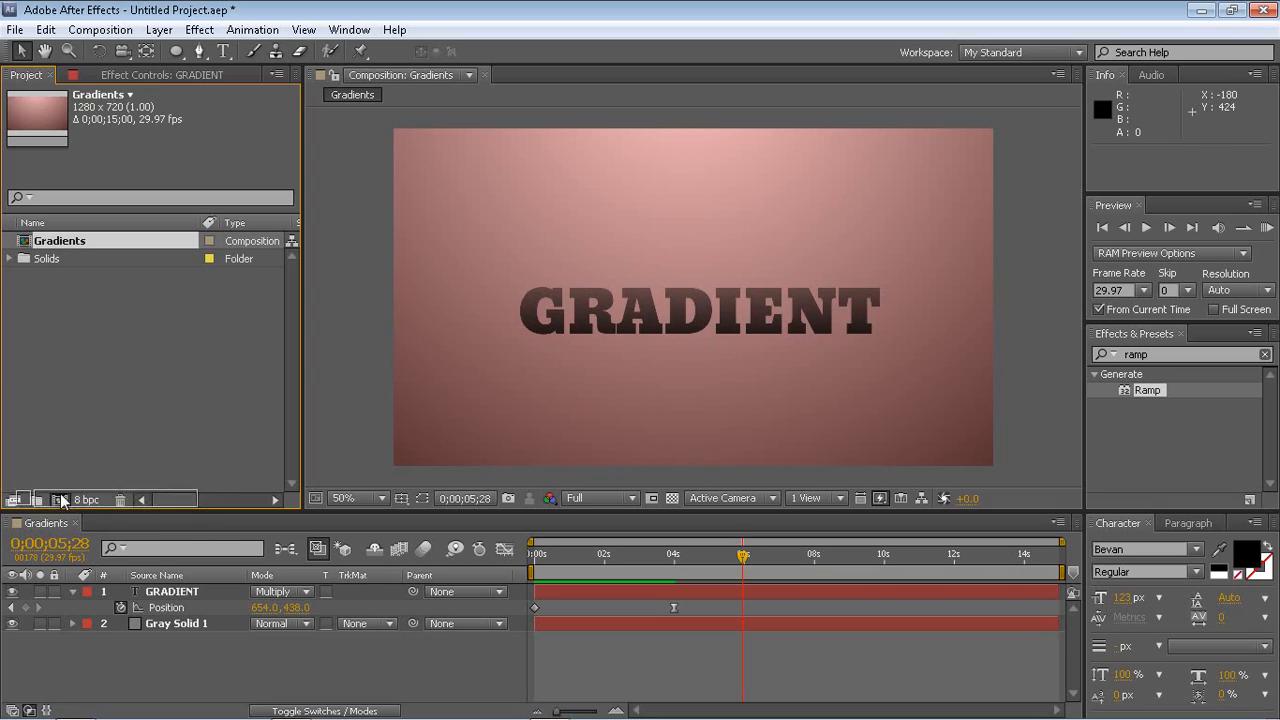
{"action": "left_click_drag", "start_coordinate": [60, 503], "coordinate": [75, 317]}
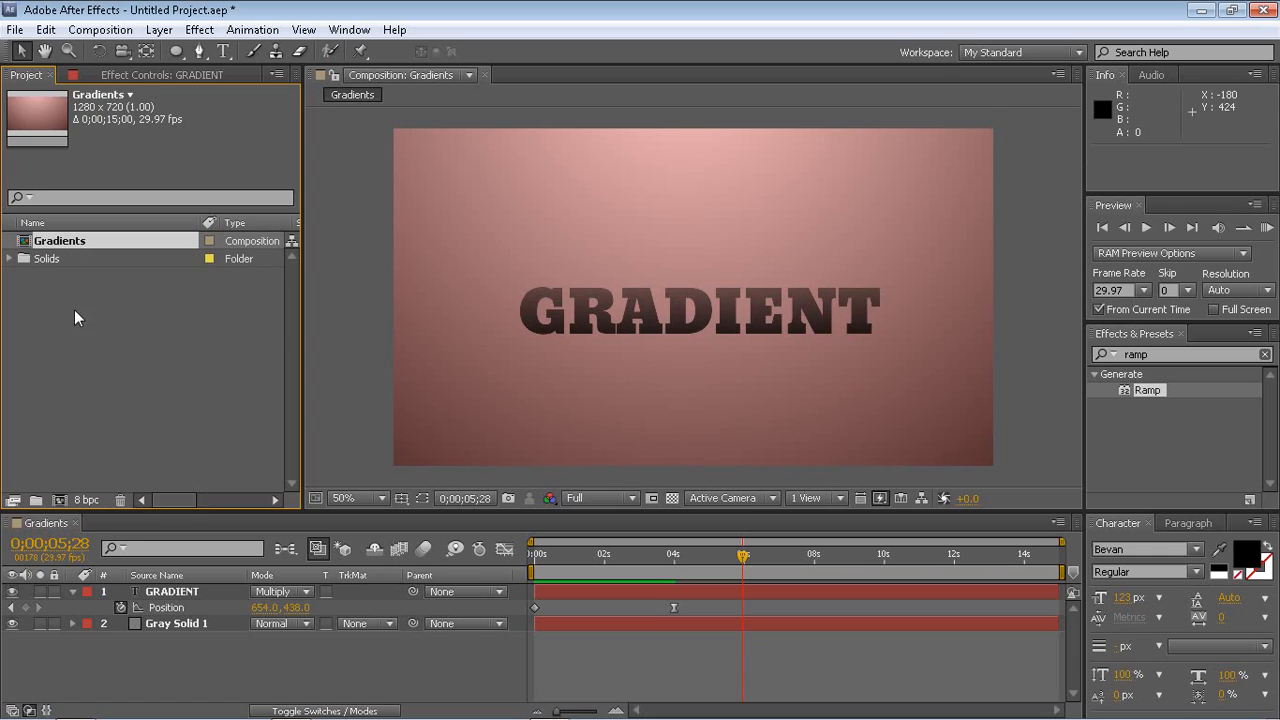
{"action": "left_click", "coordinate": [60, 501]}
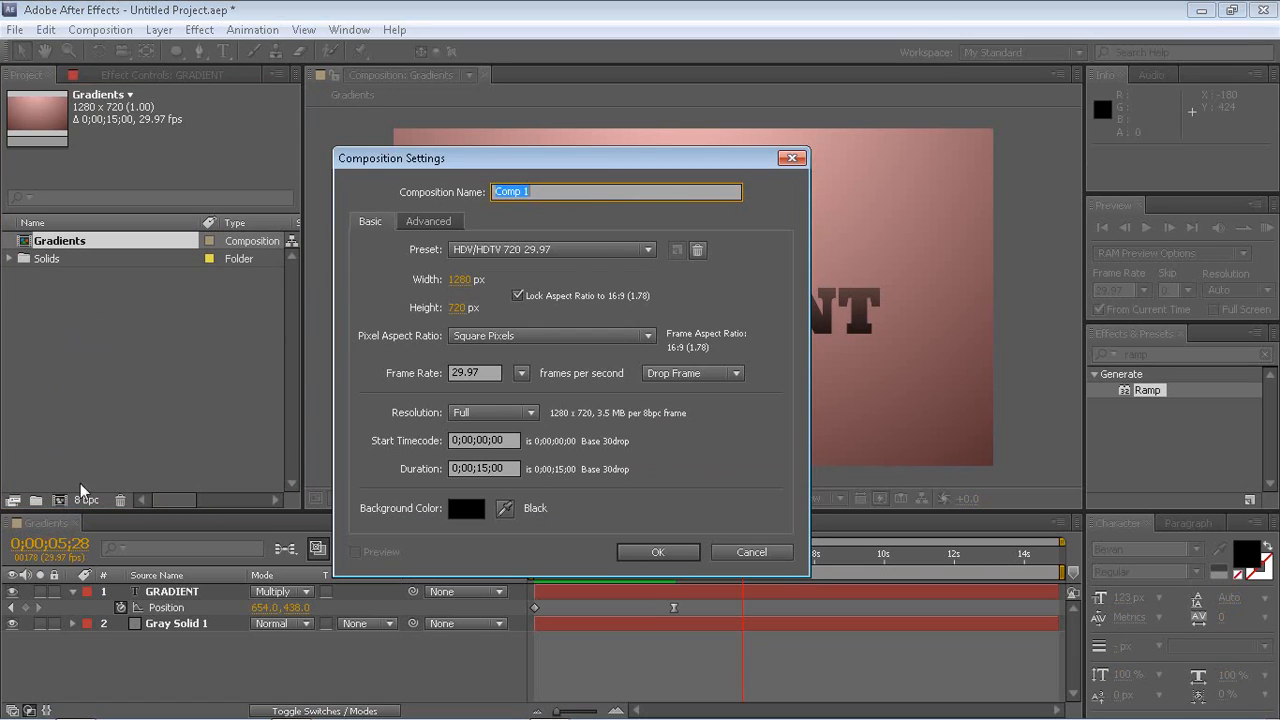
{"action": "type", "text": "Vignette"}
{"action": "key", "text": "Return"}
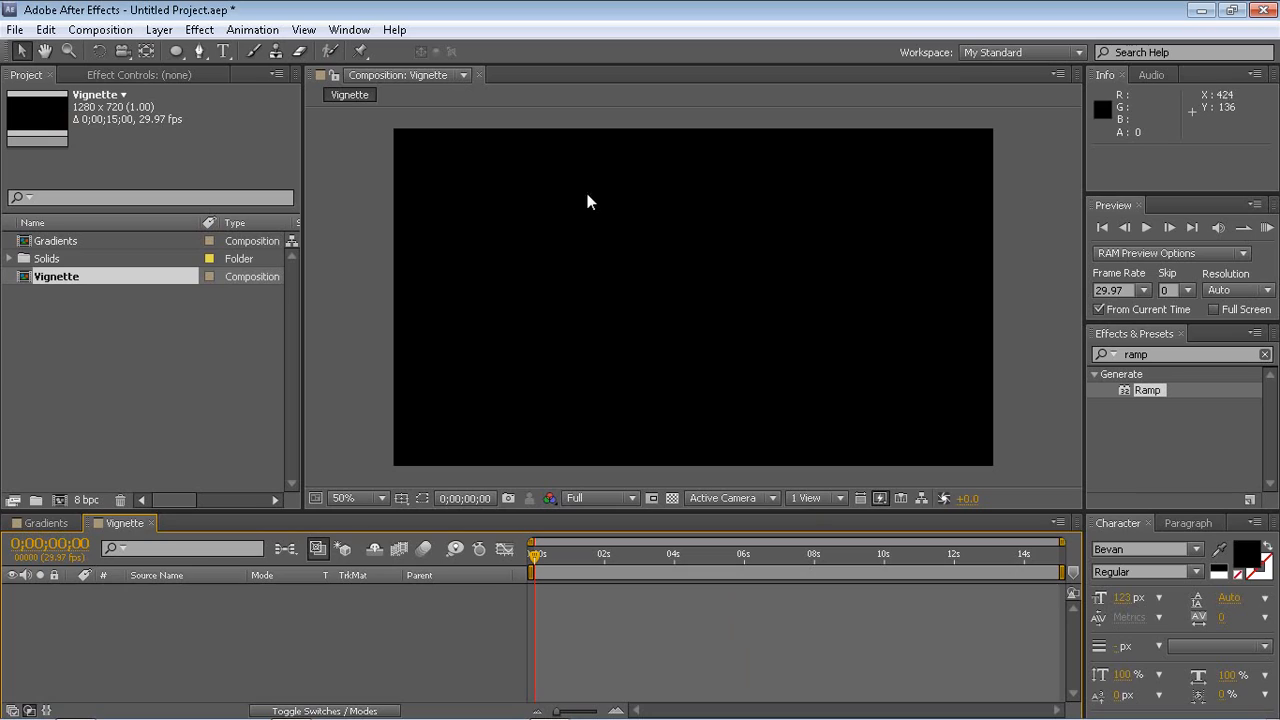
Add the Gradients composition as a layer in the Vignette composition
{"action": "left_click_drag", "start_coordinate": [73, 247], "coordinate": [137, 624]}
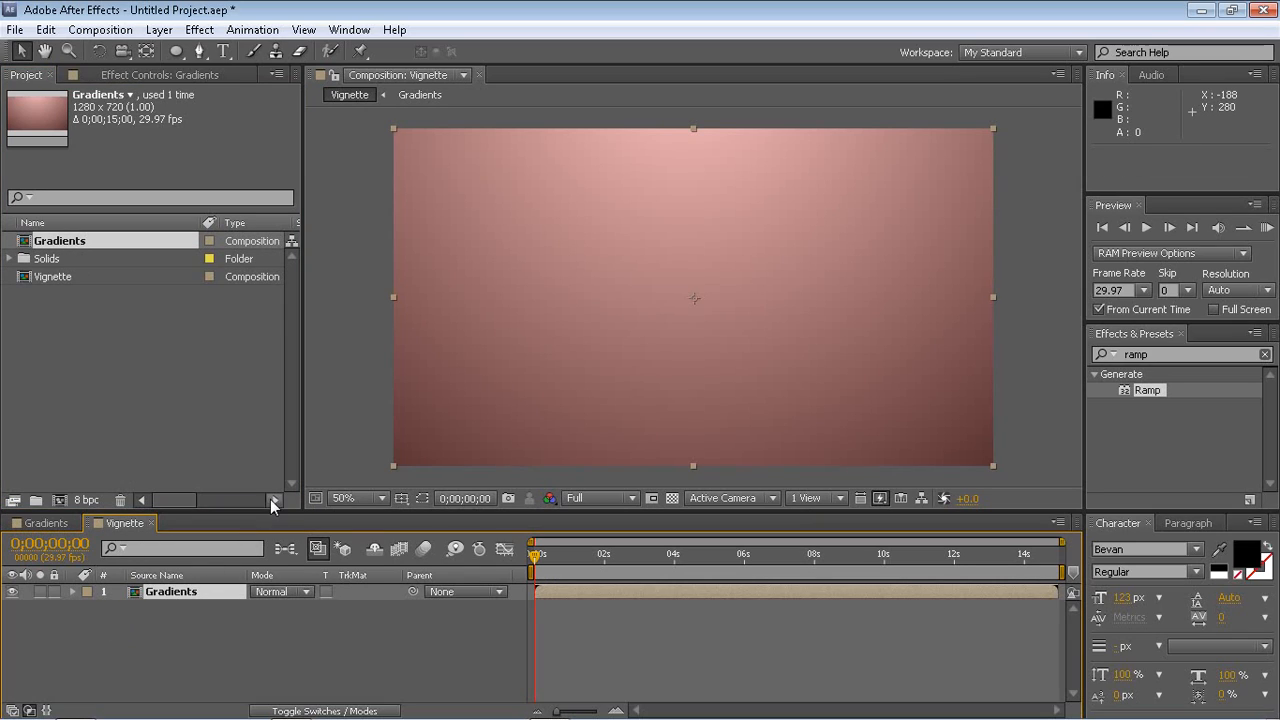
{"action": "mouse_move", "coordinate": [533, 556]}
{"action": "left_mouse_down"}
{"action": "mouse_move", "coordinate": [795, 547]}
{"action": "mouse_move", "coordinate": [512, 549]}
{"action": "left_mouse_up"}
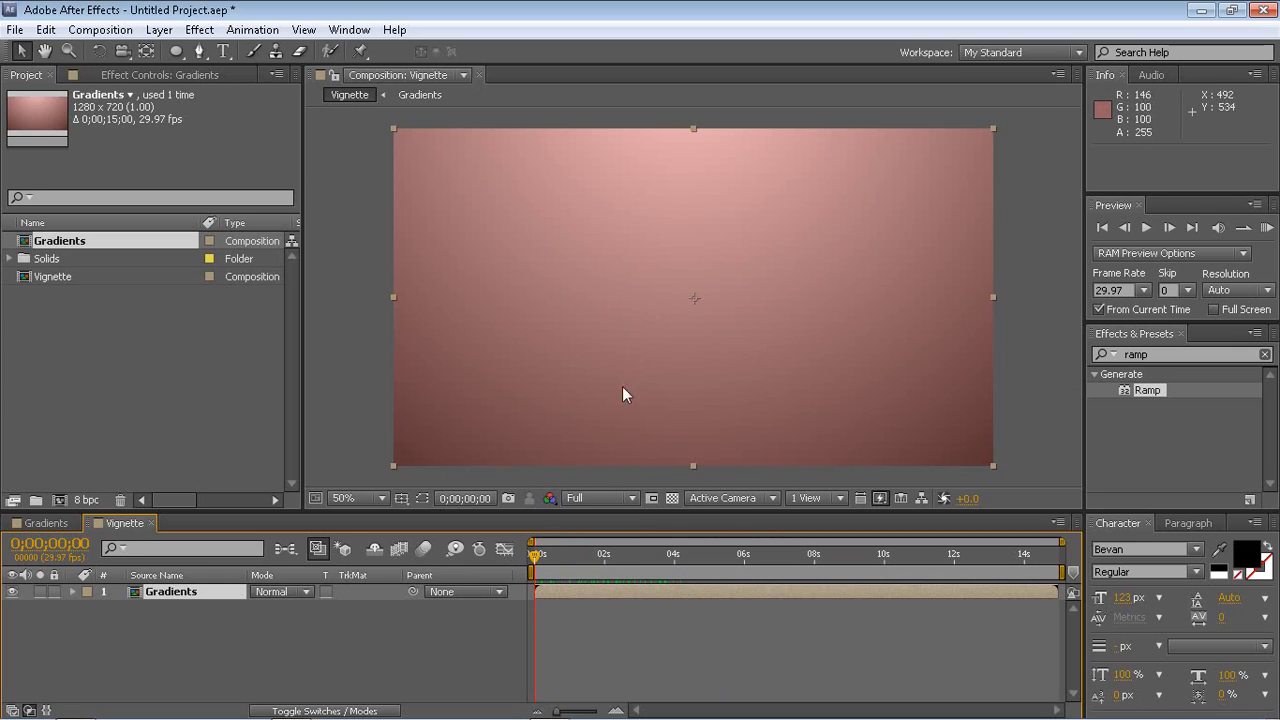
{"action": "left_click", "coordinate": [362, 332]}
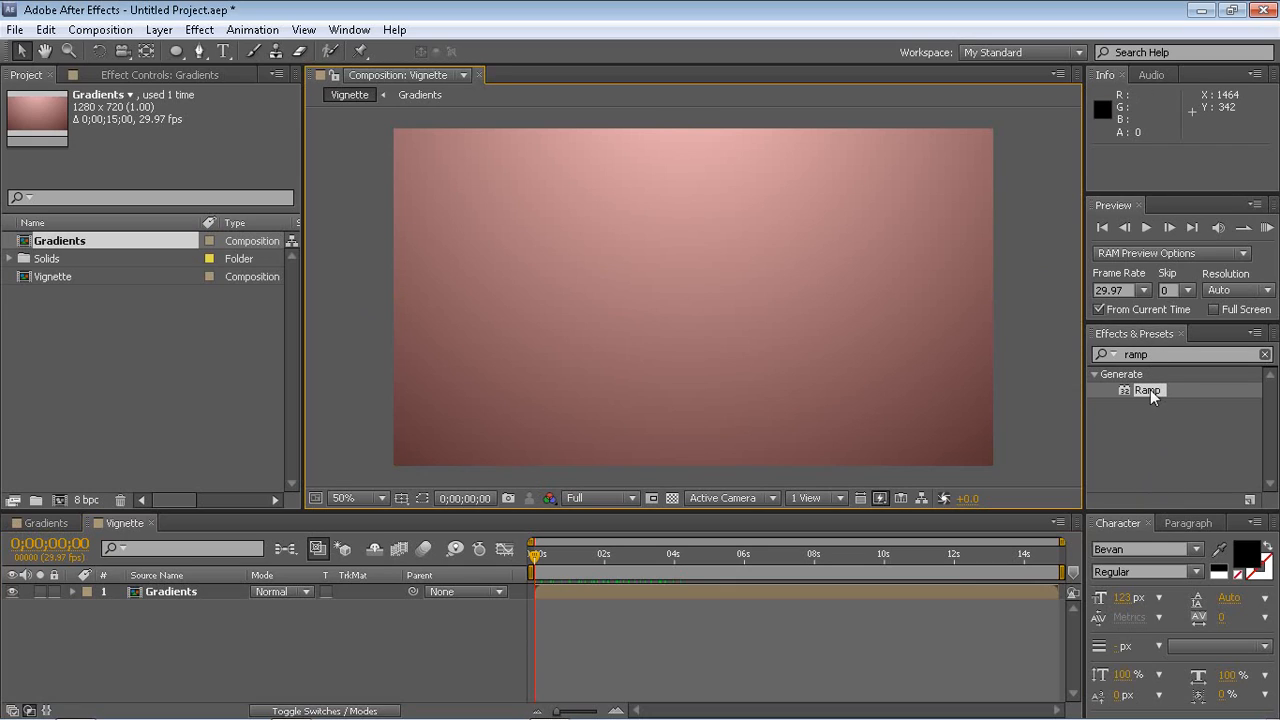
Search the effects and presets for "vignette" and apply the Vignette Lighting preset to the Gradients layer
{"action": "left_click", "coordinate": [1165, 355]}
{"action": "type", "text": "v"}
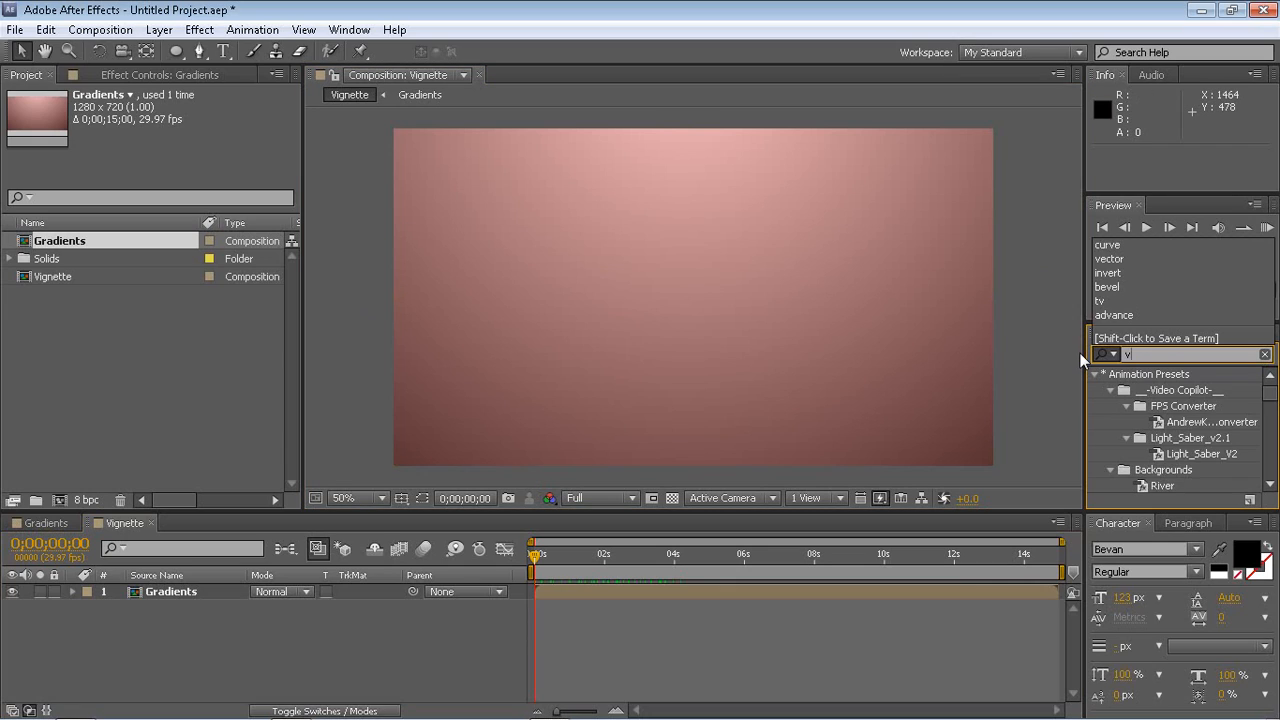
{"action": "type", "text": "ignette"}
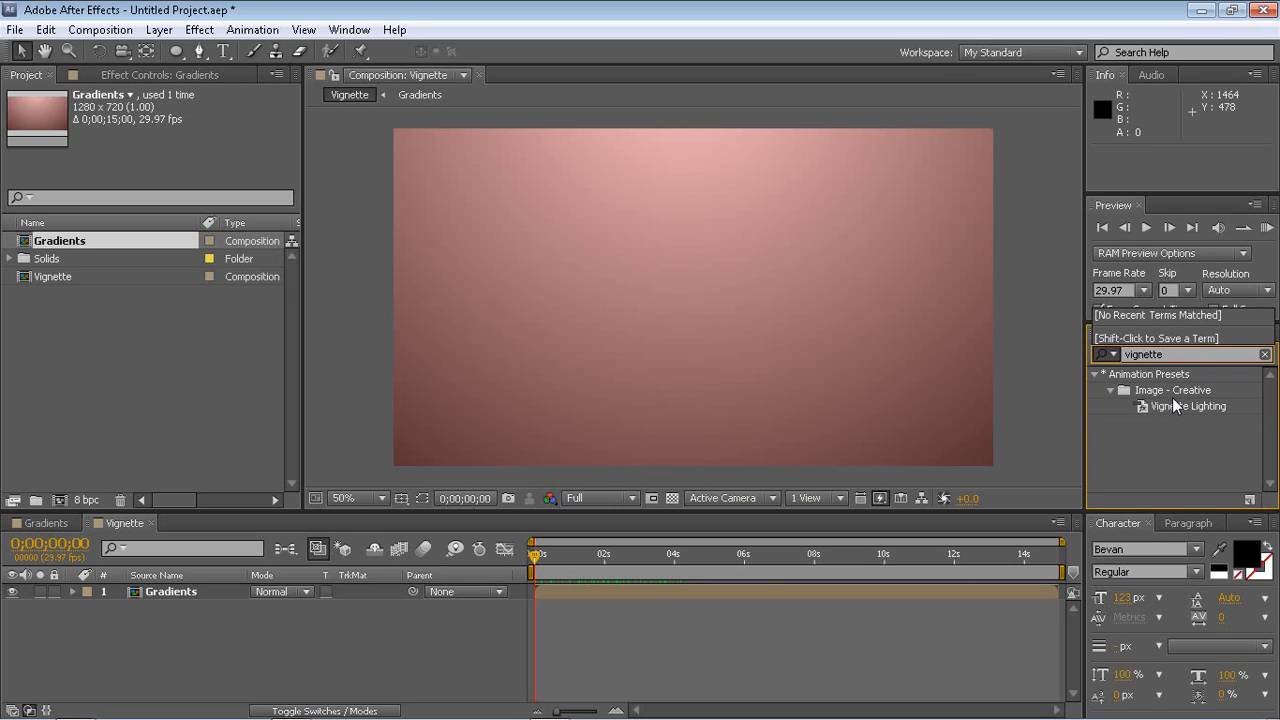
{"action": "left_click_drag", "start_coordinate": [1183, 406], "coordinate": [728, 337]}
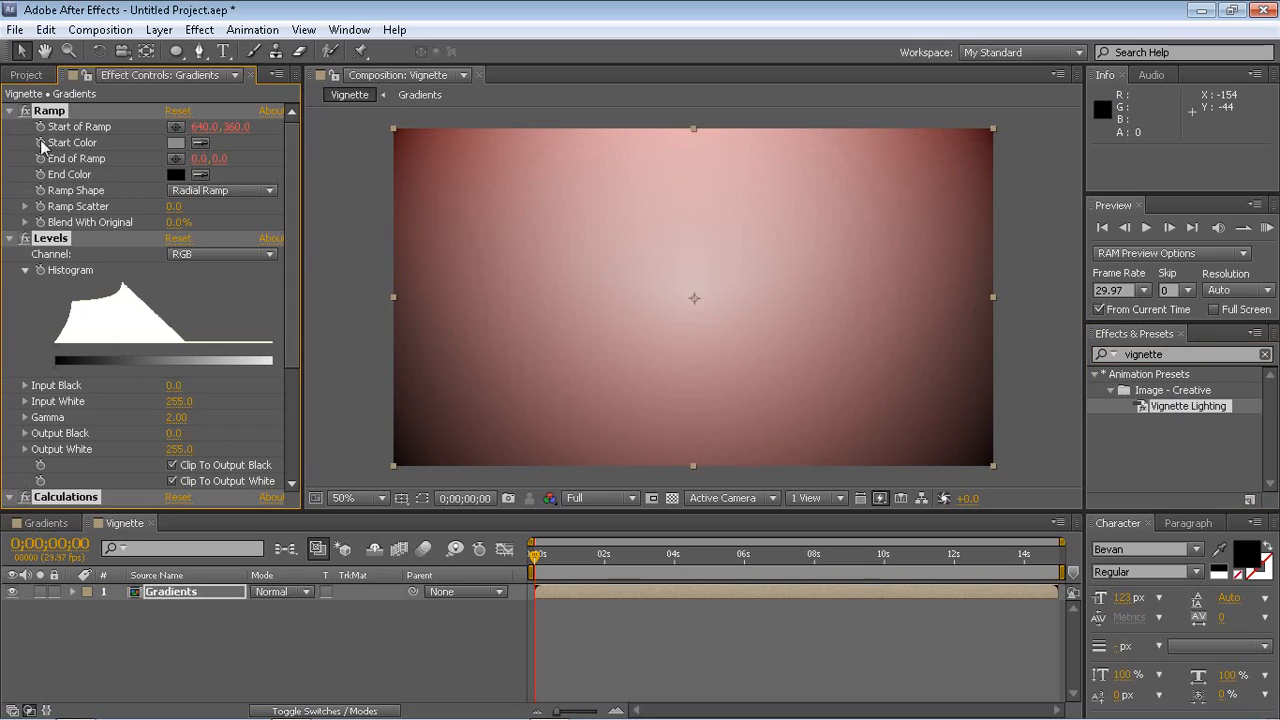
Collapse the preset's effects and go to 0;00;06;27 to examine the vignette over the text
{"action": "left_click", "coordinate": [9, 116], "text": "ctrl"}
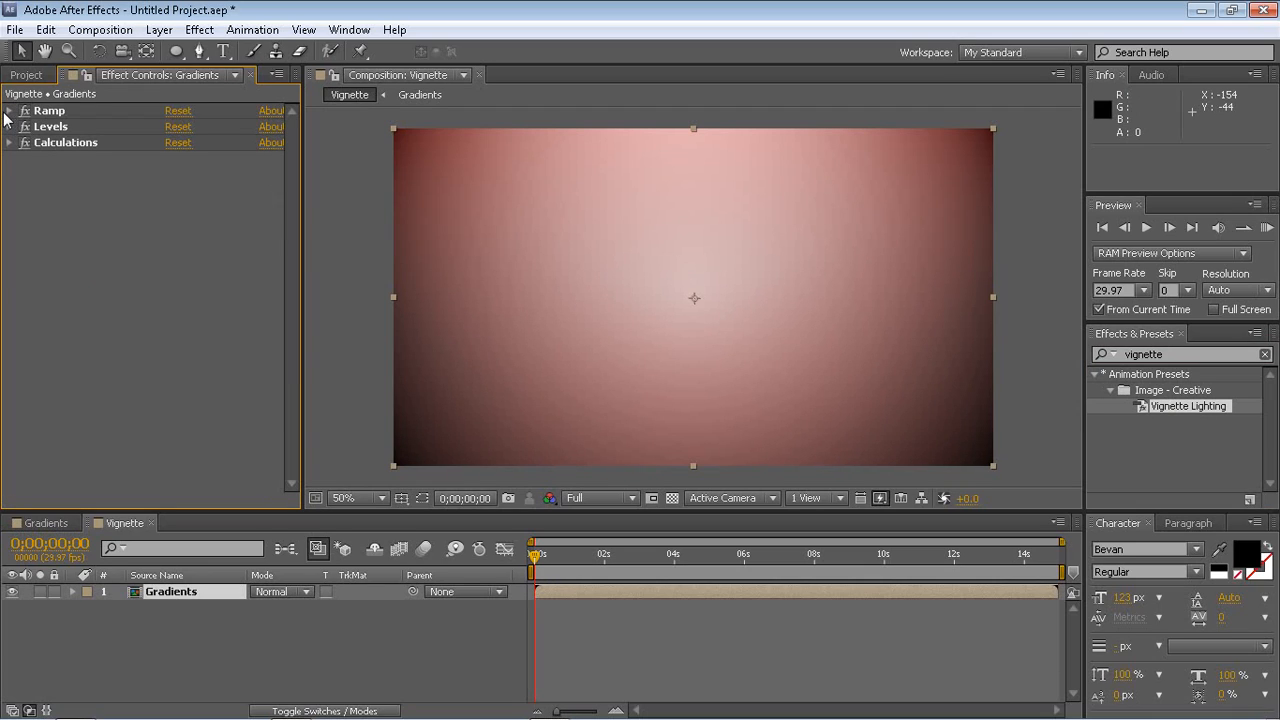
{"action": "left_click_drag", "start_coordinate": [535, 555], "coordinate": [777, 558]}
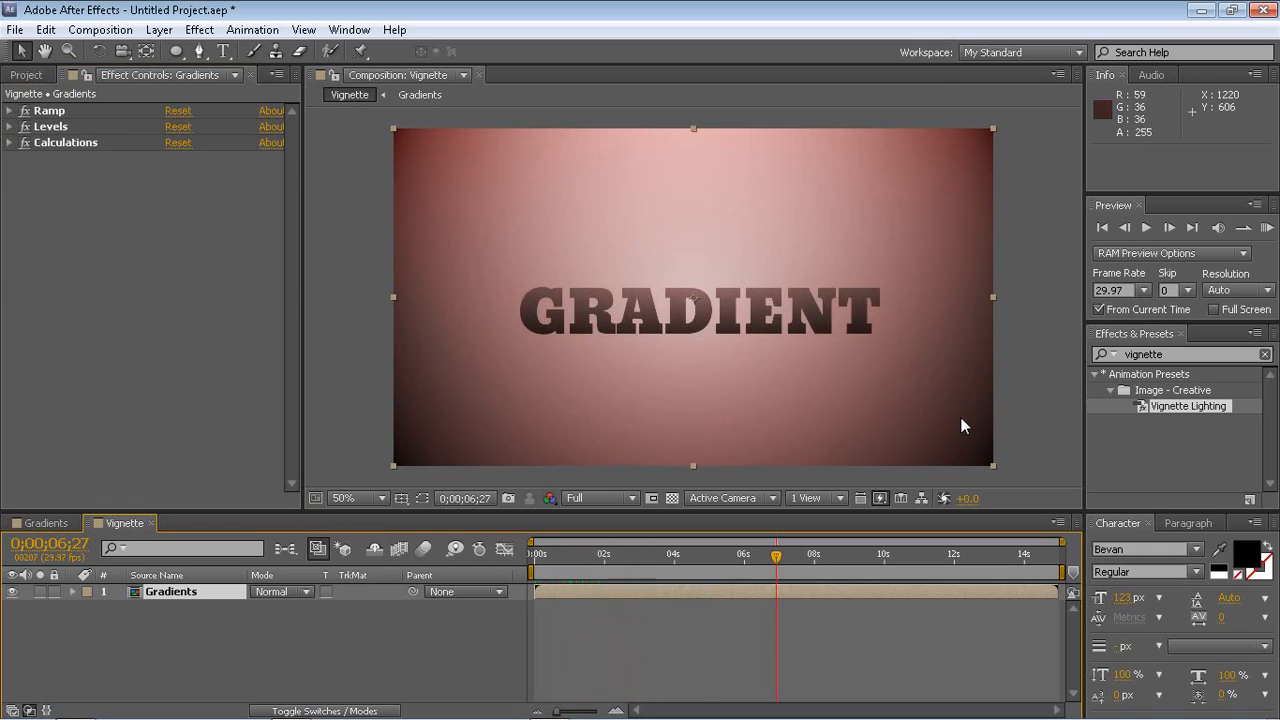
{"action": "left_click", "coordinate": [90, 197]}
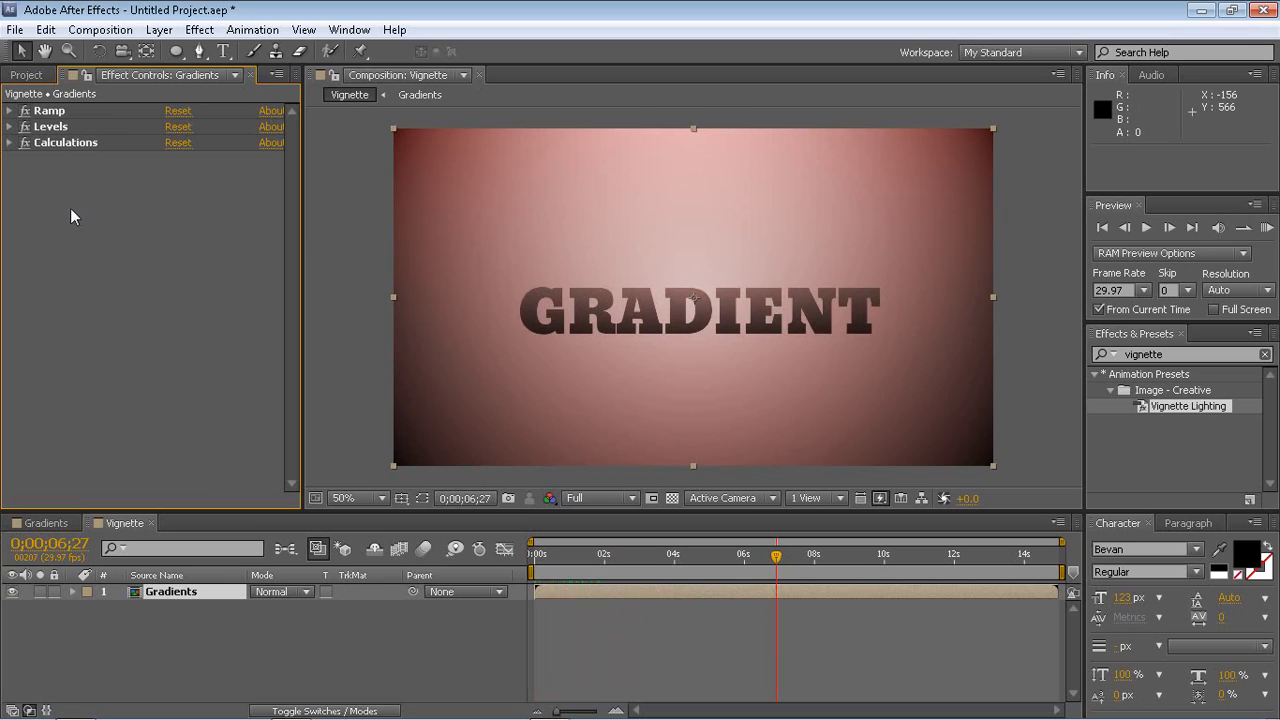
Delete the Calculations, Levels and Ramp effects from the Gradients layer and deselect it
{"action": "left_click", "coordinate": [60, 142]}
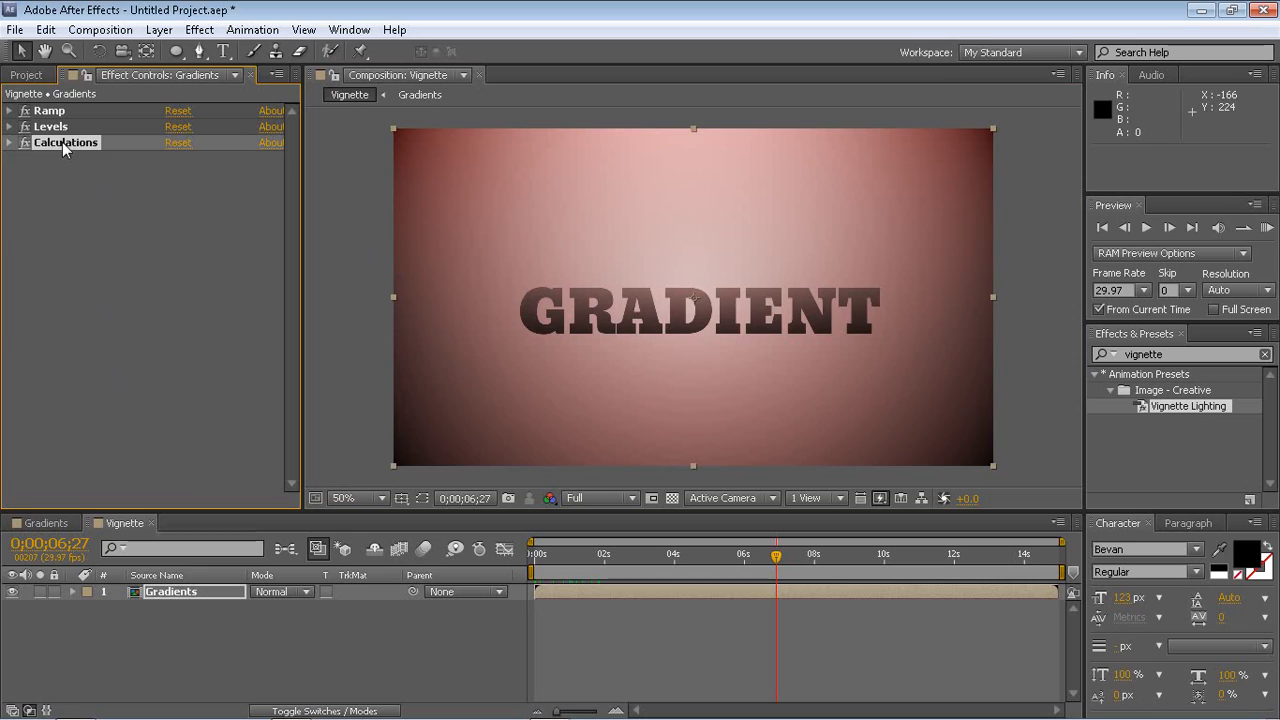
{"action": "key", "text": "Delete"}
{"action": "left_click", "coordinate": [62, 127]}
{"action": "key", "text": "Delete"}
{"action": "left_click", "coordinate": [62, 110]}
{"action": "key", "text": "Delete"}
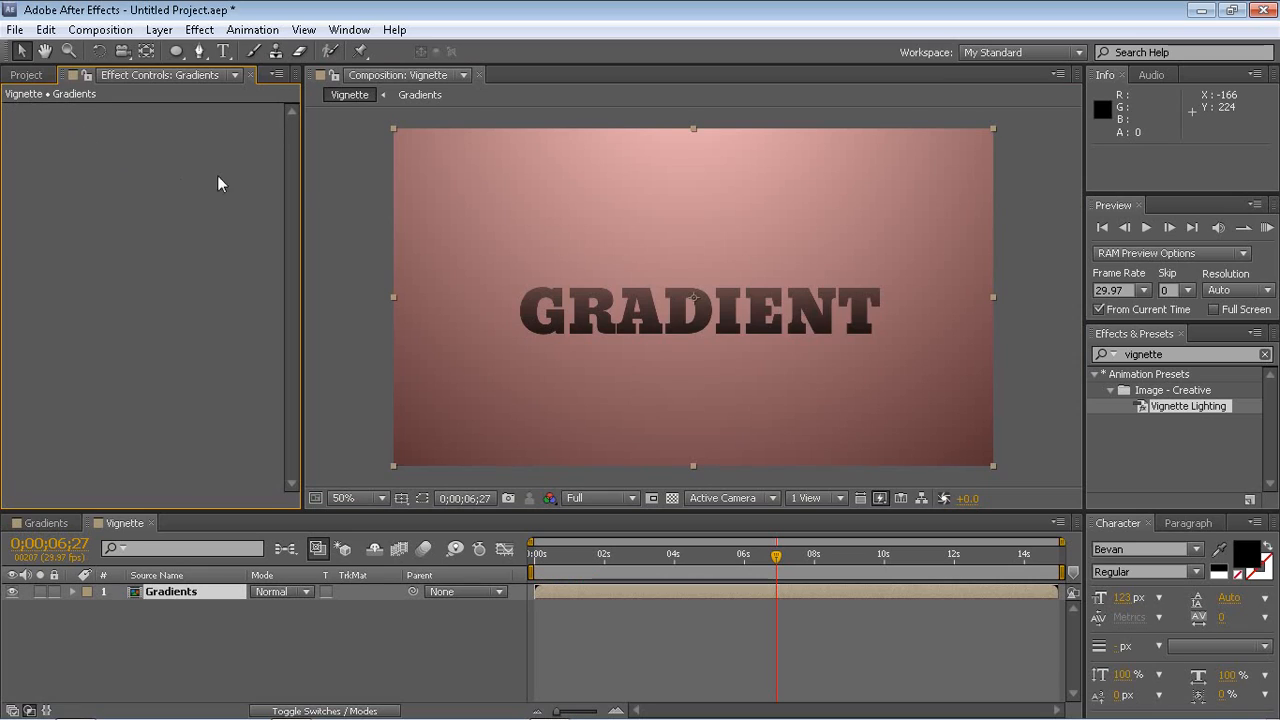
{"action": "left_click", "coordinate": [324, 177]}
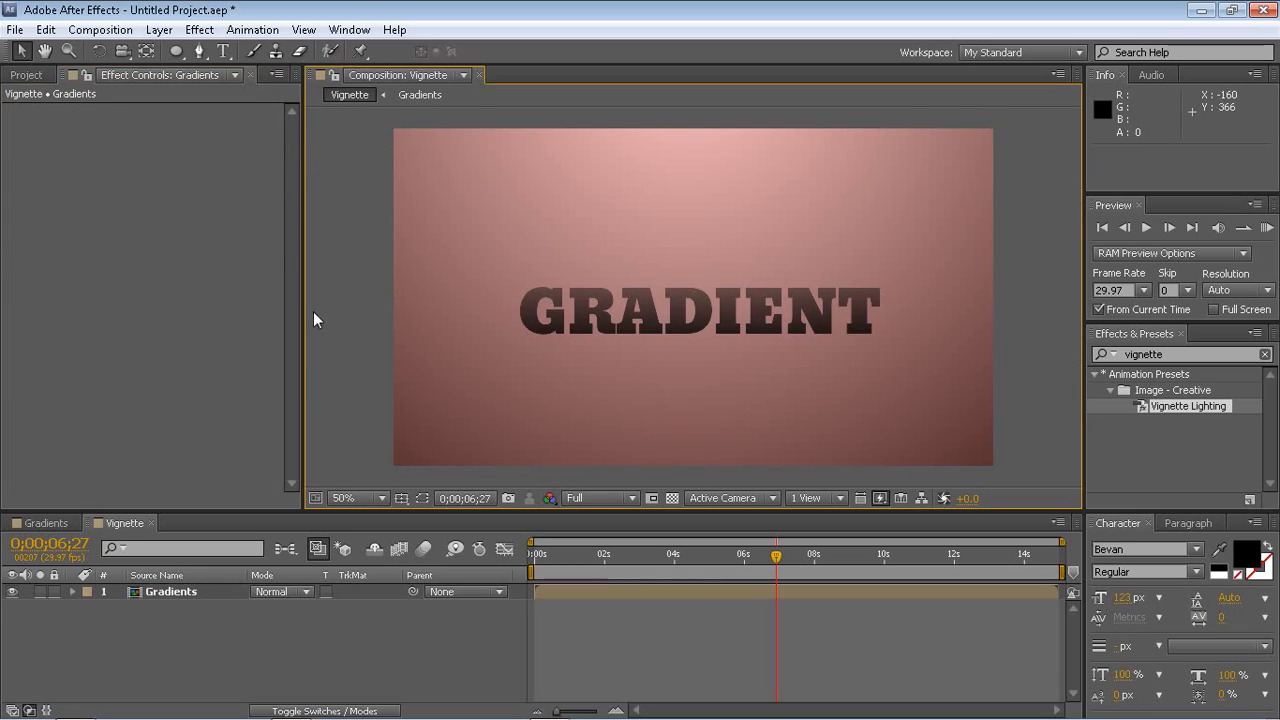
Create a black 1280 x 720 solid above the Gradients layer in the Vignette composition
{"action": "left_click", "coordinate": [168, 593]}
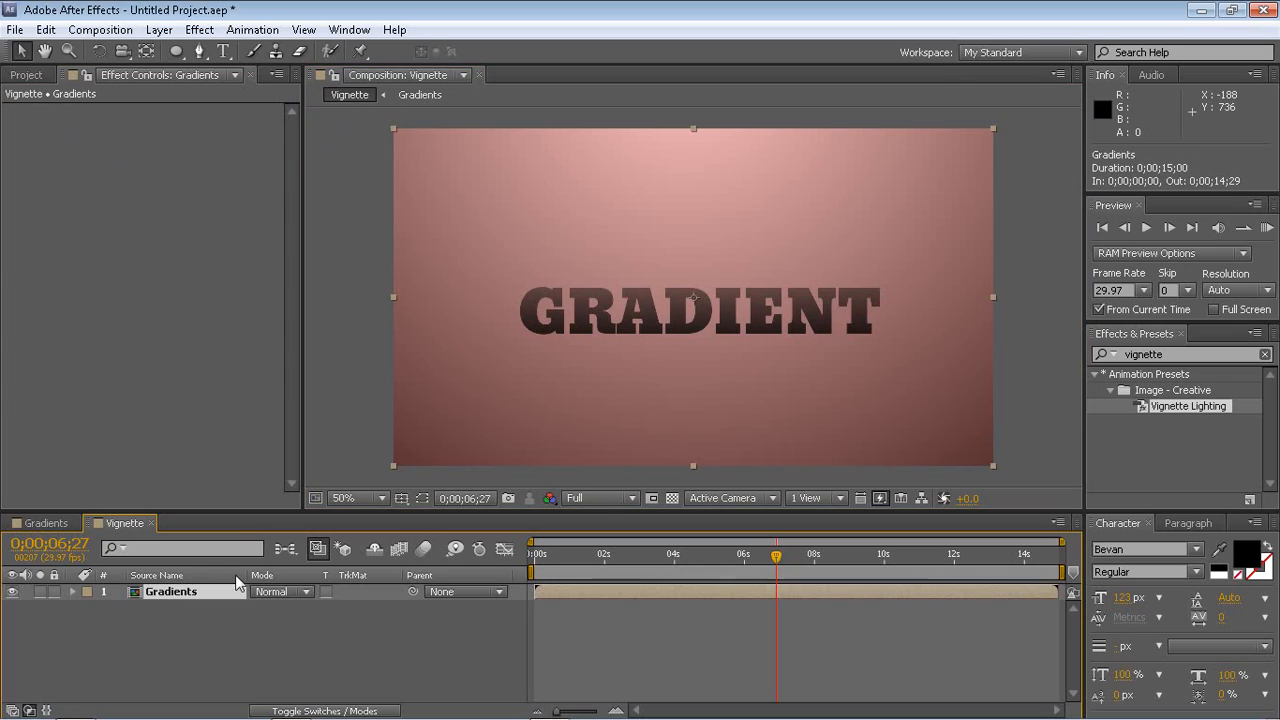
{"action": "left_click", "coordinate": [176, 53]}
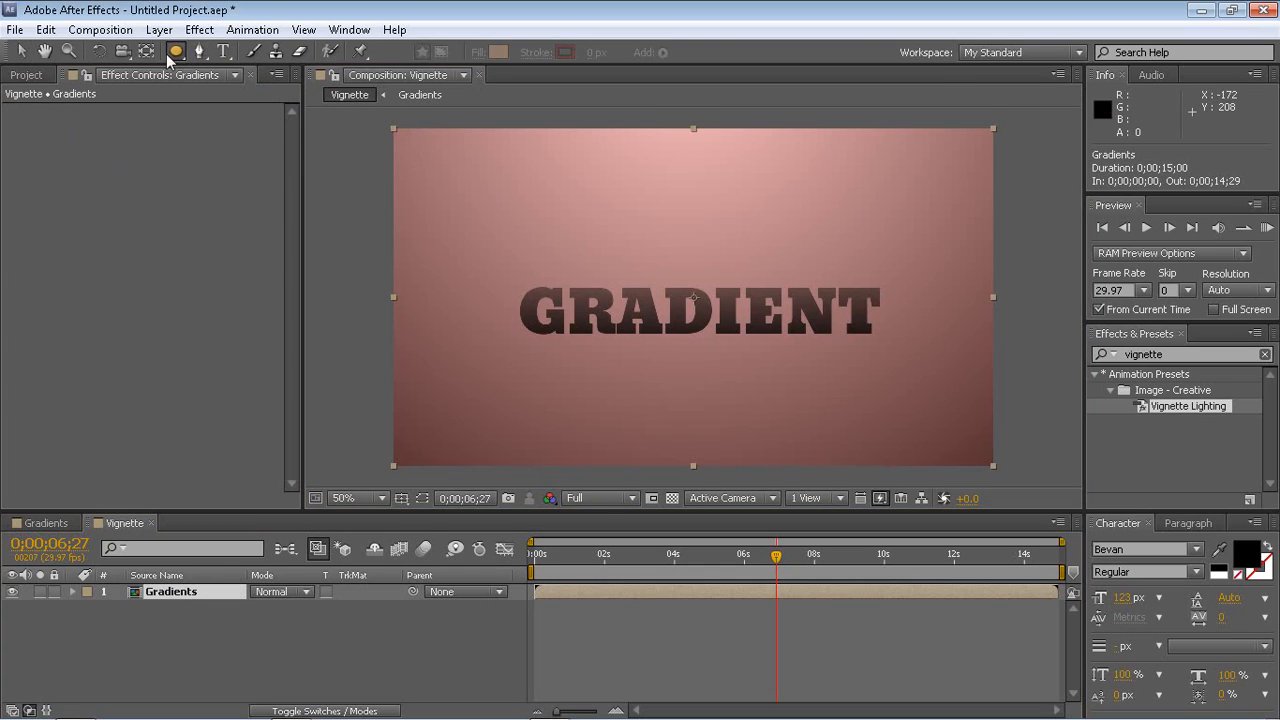
{"action": "right_click", "coordinate": [353, 132]}
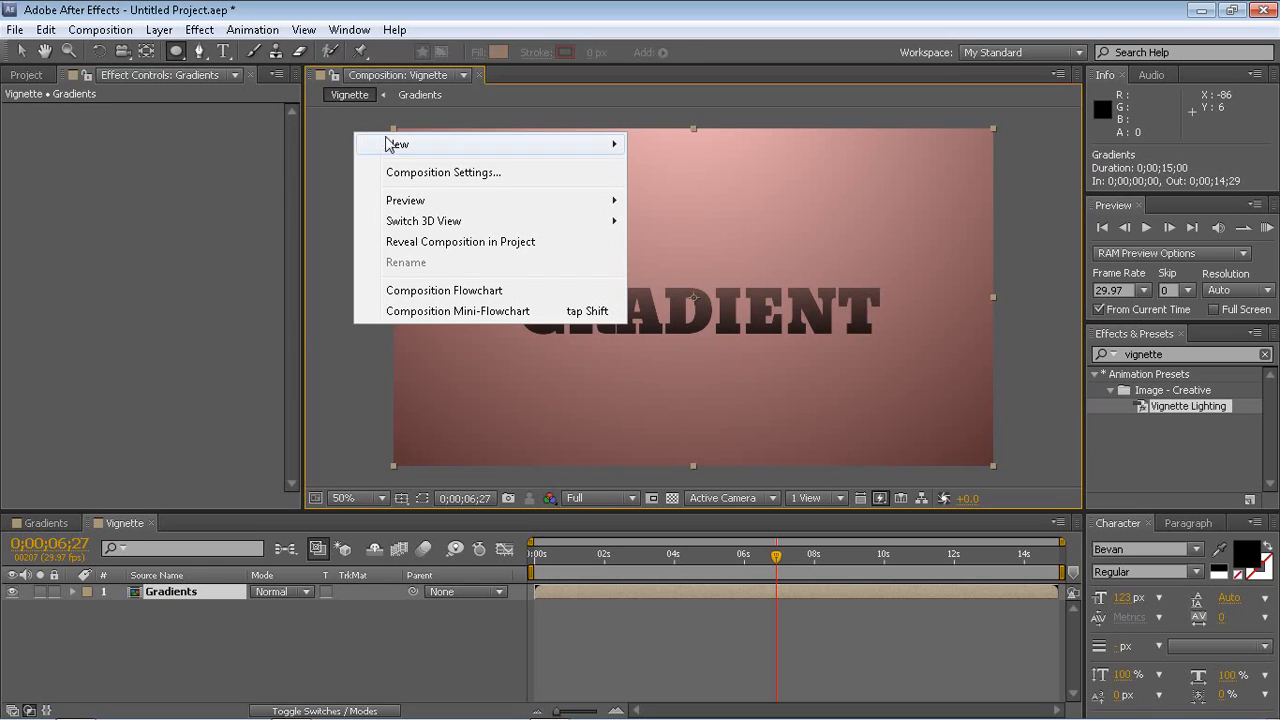
{"action": "mouse_move", "coordinate": [333, 150]}
{"action": "left_click", "coordinate": [263, 197]}
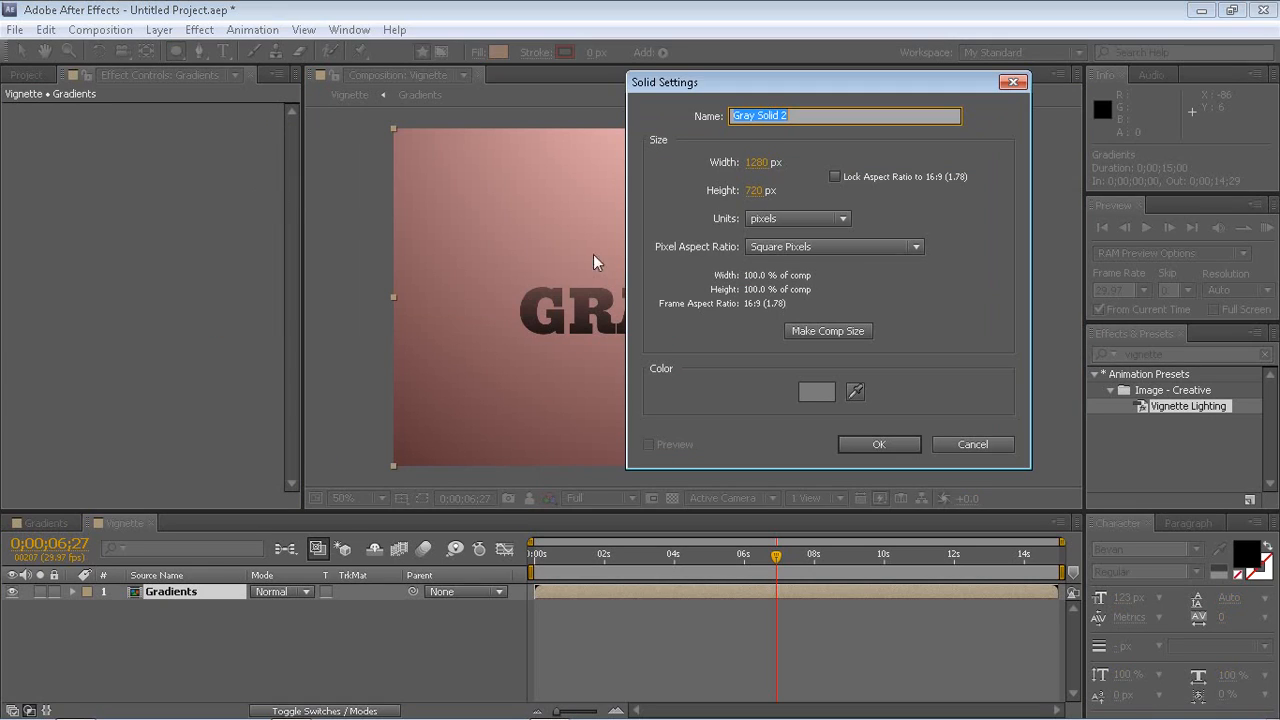
{"action": "left_click", "coordinate": [812, 392]}
{"action": "left_click", "coordinate": [300, 488]}
{"action": "left_click", "coordinate": [479, 255]}
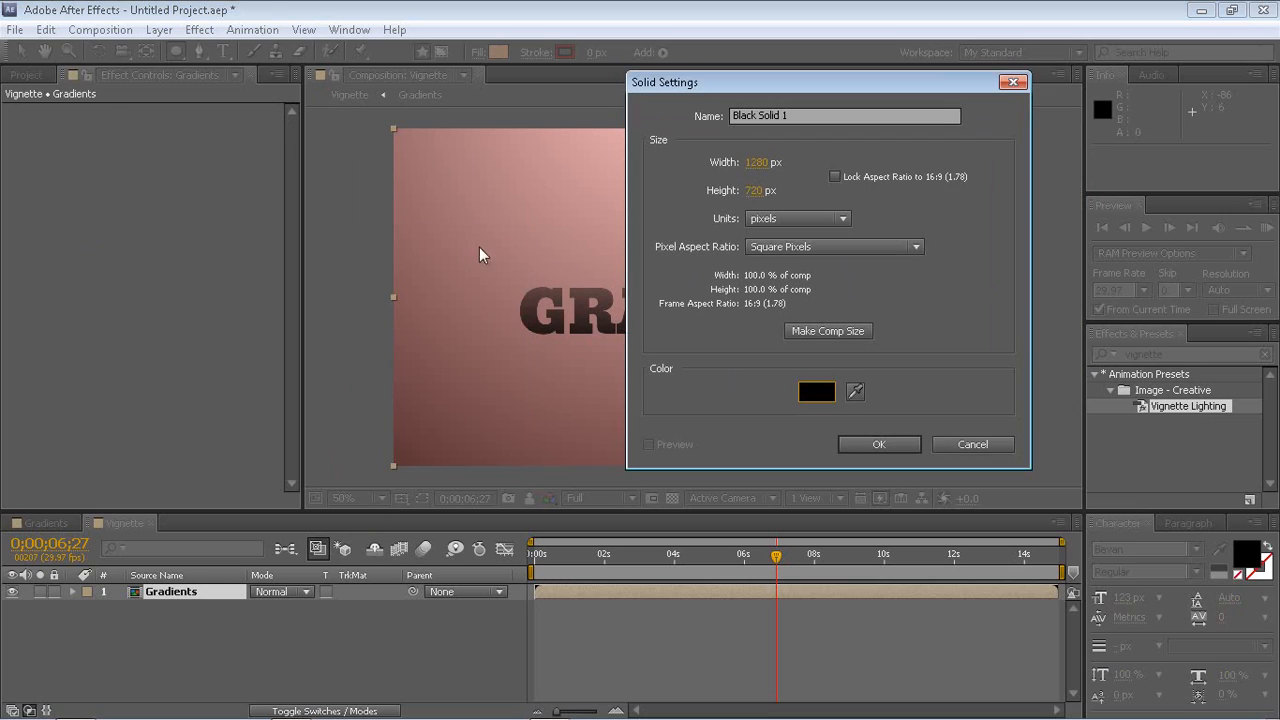
{"action": "left_click", "coordinate": [868, 441]}
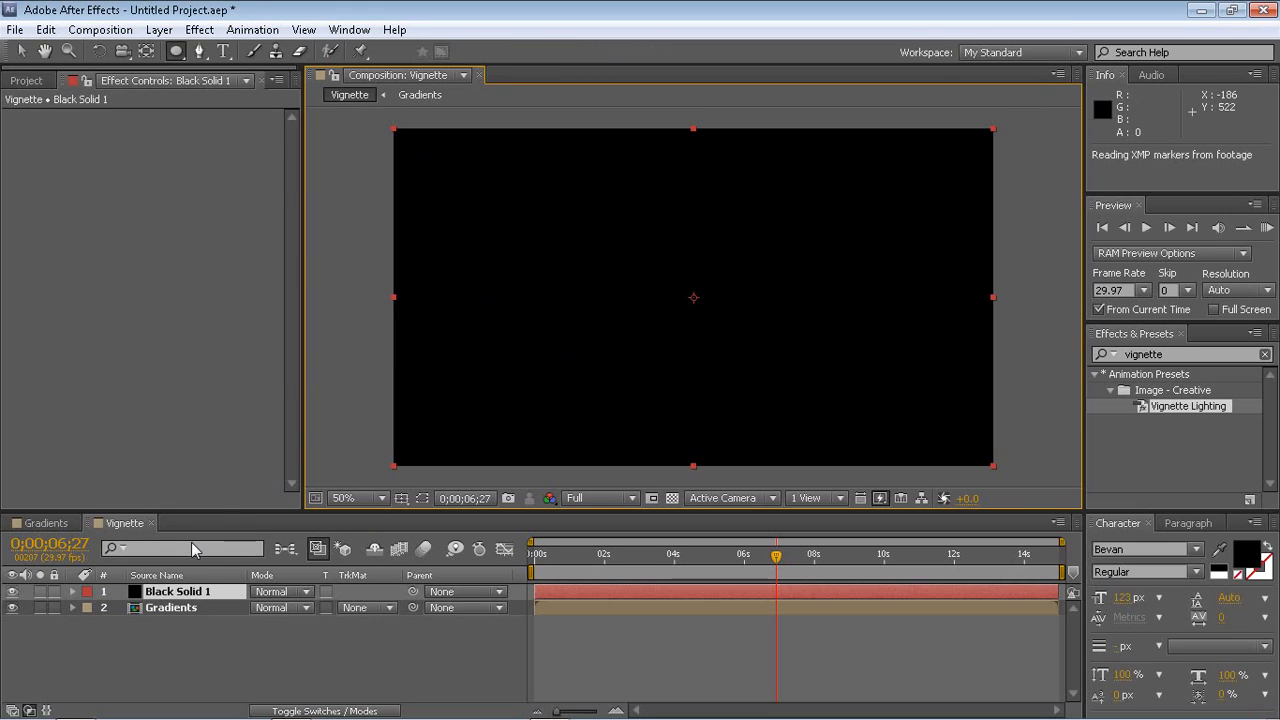
Draw an elliptical mask about 1272 x 704 pixels on the black solid, nearly filling the frame, and invert it
{"action": "left_click", "coordinate": [183, 610]}
{"action": "left_click", "coordinate": [178, 591]}
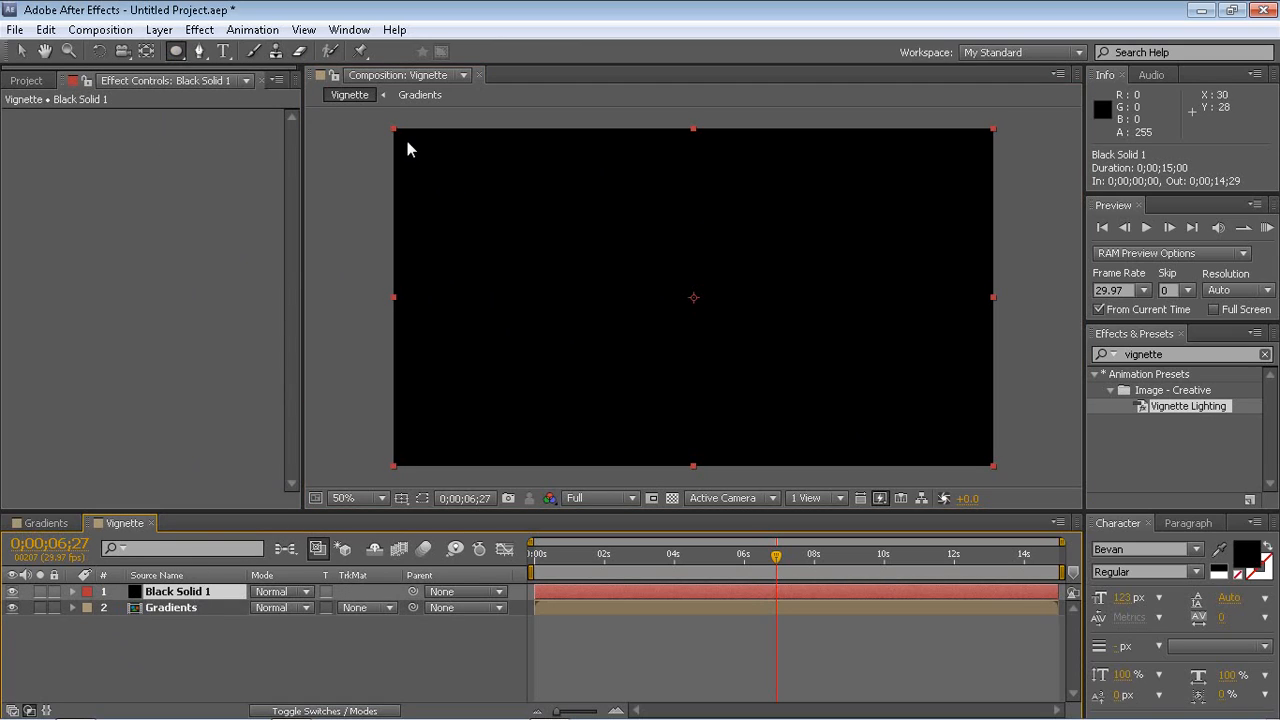
{"action": "left_click_drag", "start_coordinate": [398, 134], "coordinate": [994, 462]}
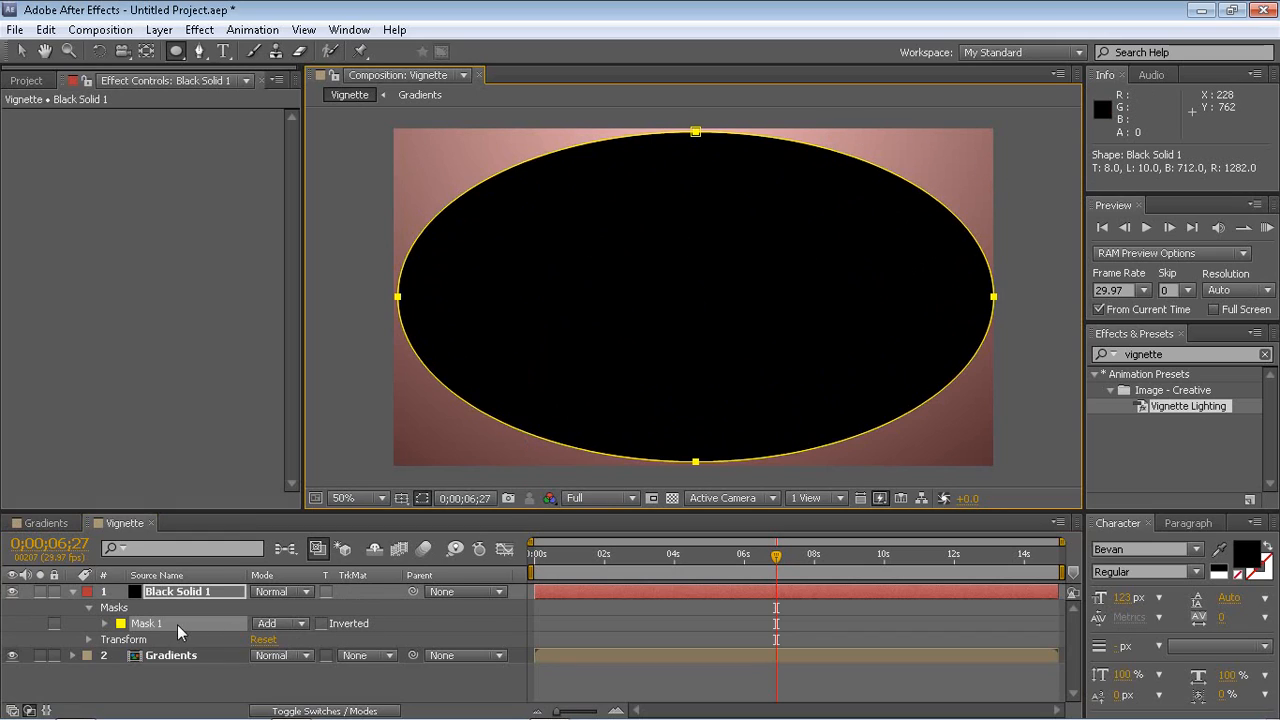
{"action": "left_click", "coordinate": [148, 624]}
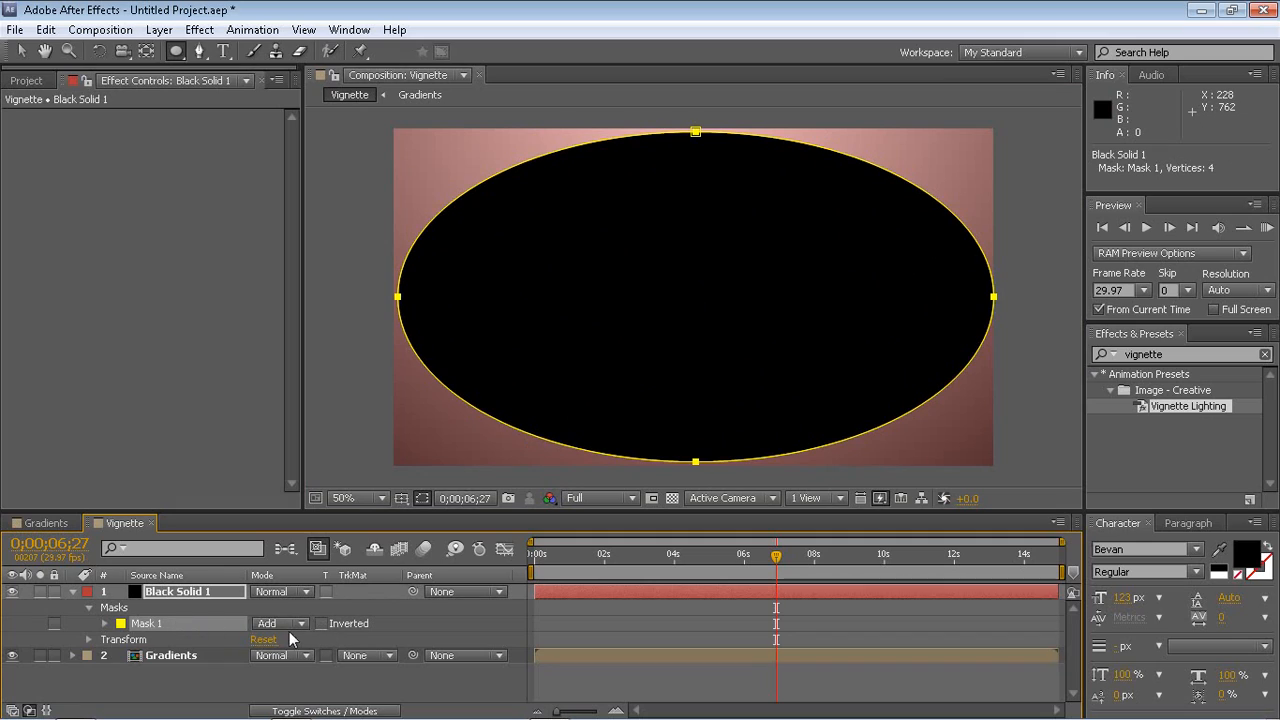
{"action": "left_click", "coordinate": [322, 624]}
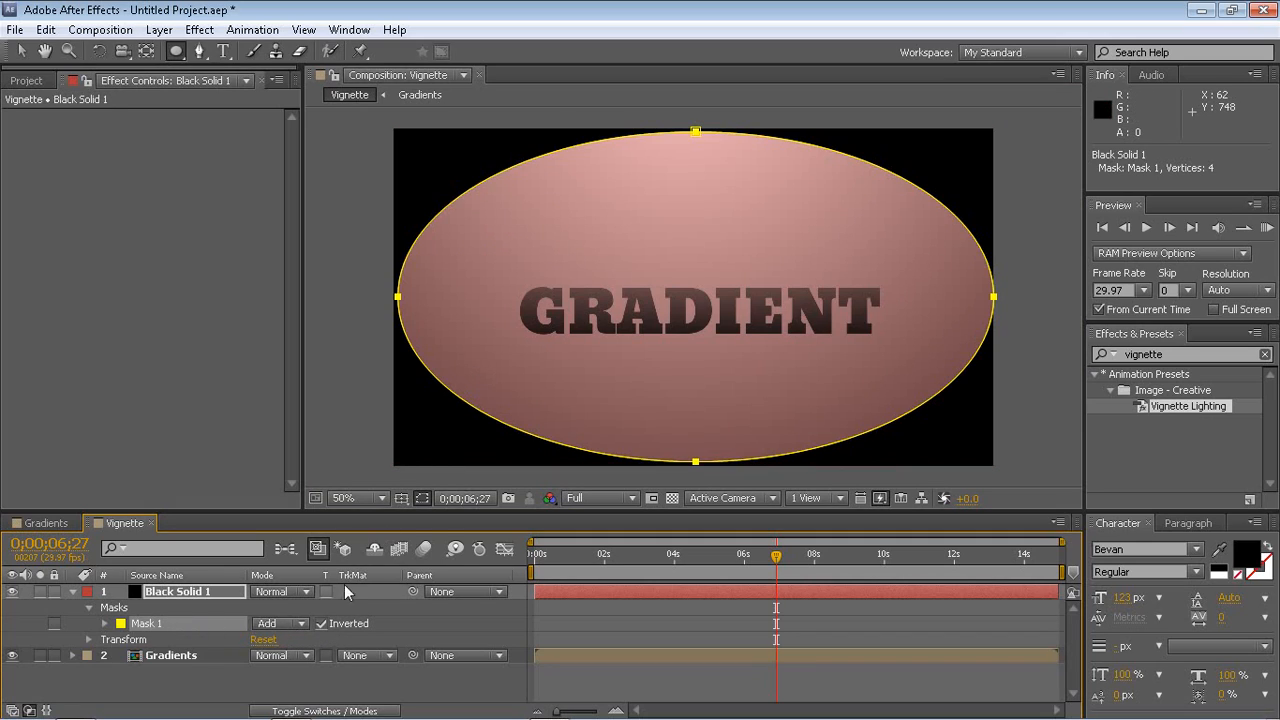
Set the elliptical mask's feather to 527 pixels and its expansion to 172 pixels
{"action": "left_click", "coordinate": [105, 627]}
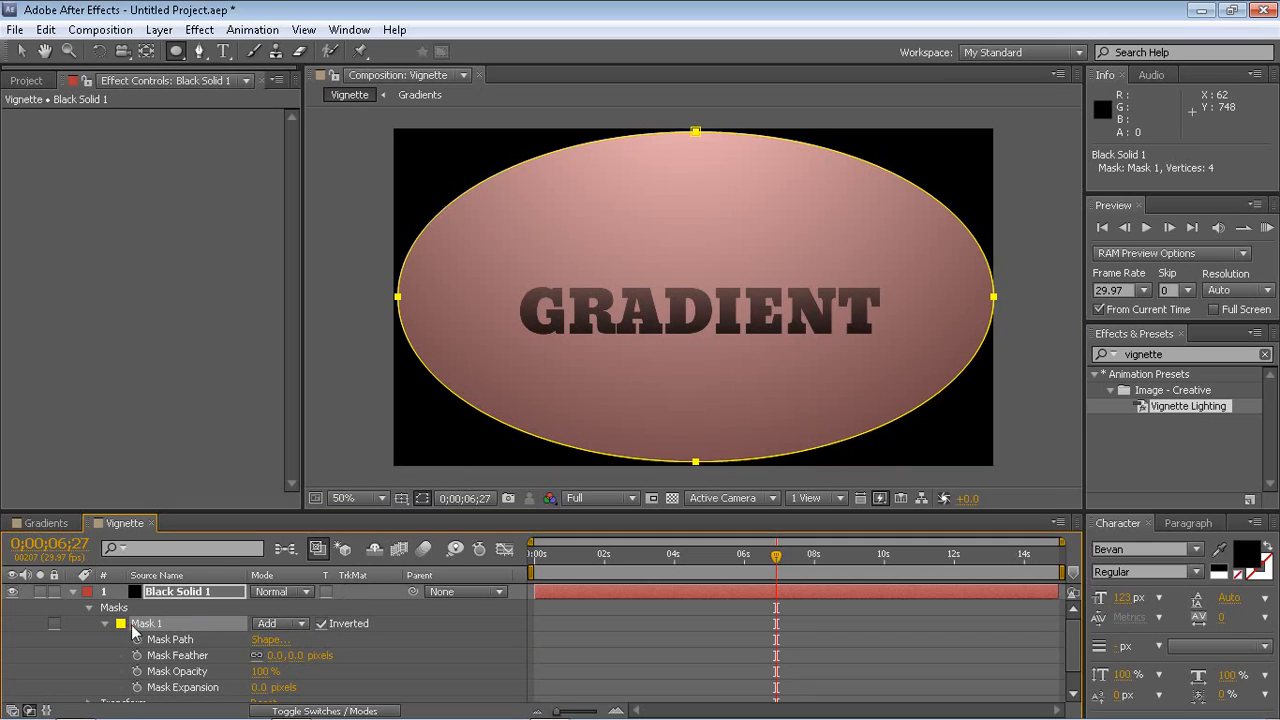
{"action": "scroll", "coordinate": [122, 614], "scroll_direction": "down", "scroll_amount": 1}
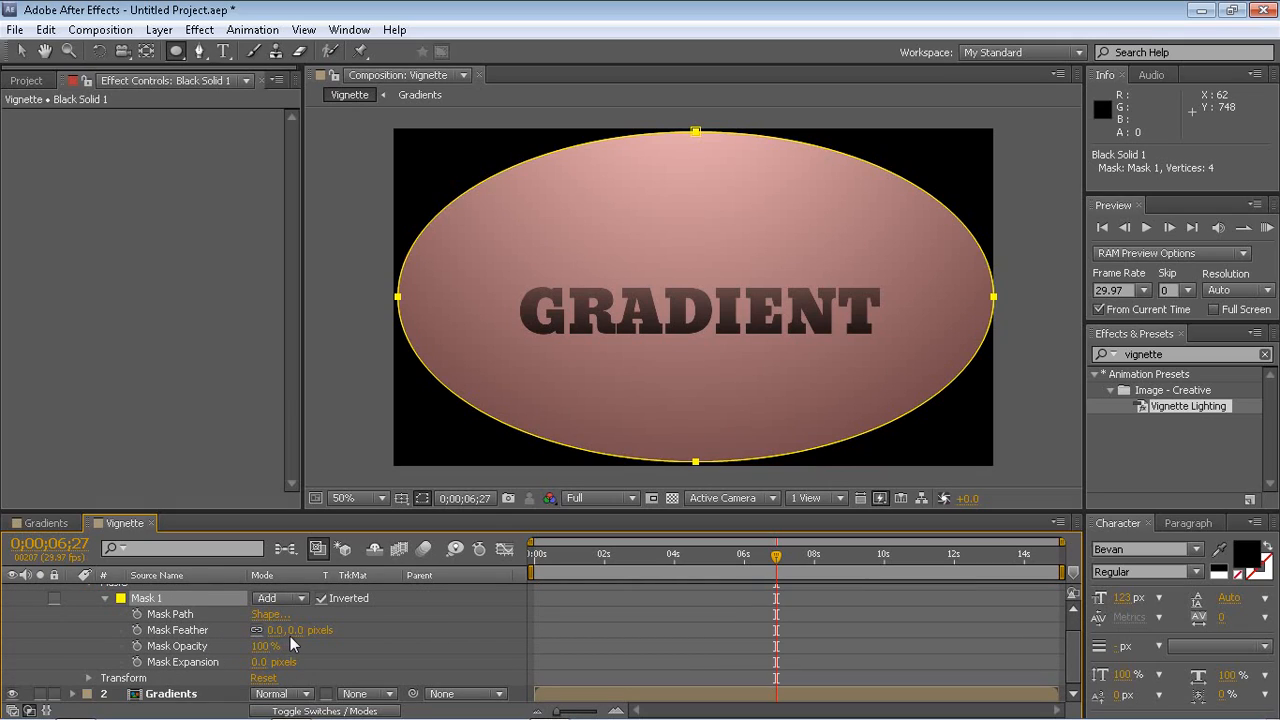
{"action": "left_click_drag", "start_coordinate": [295, 635], "coordinate": [752, 595]}
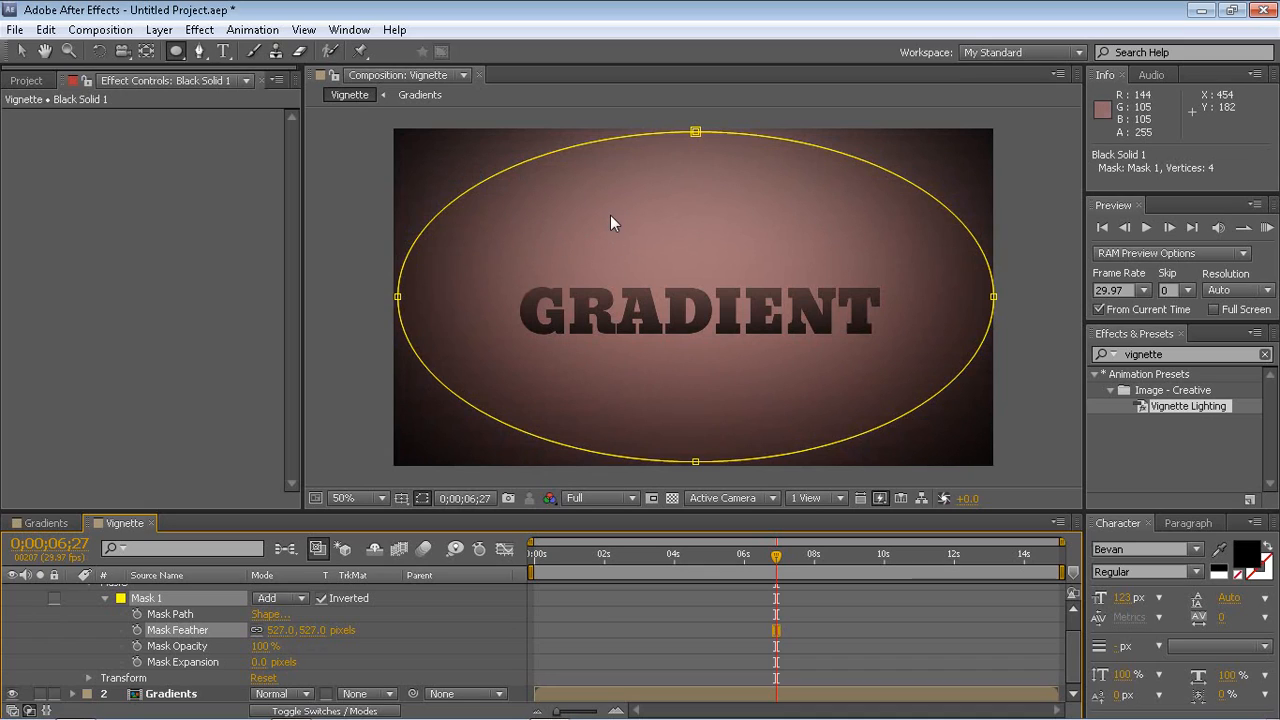
{"action": "left_click_drag", "start_coordinate": [258, 668], "coordinate": [456, 700]}
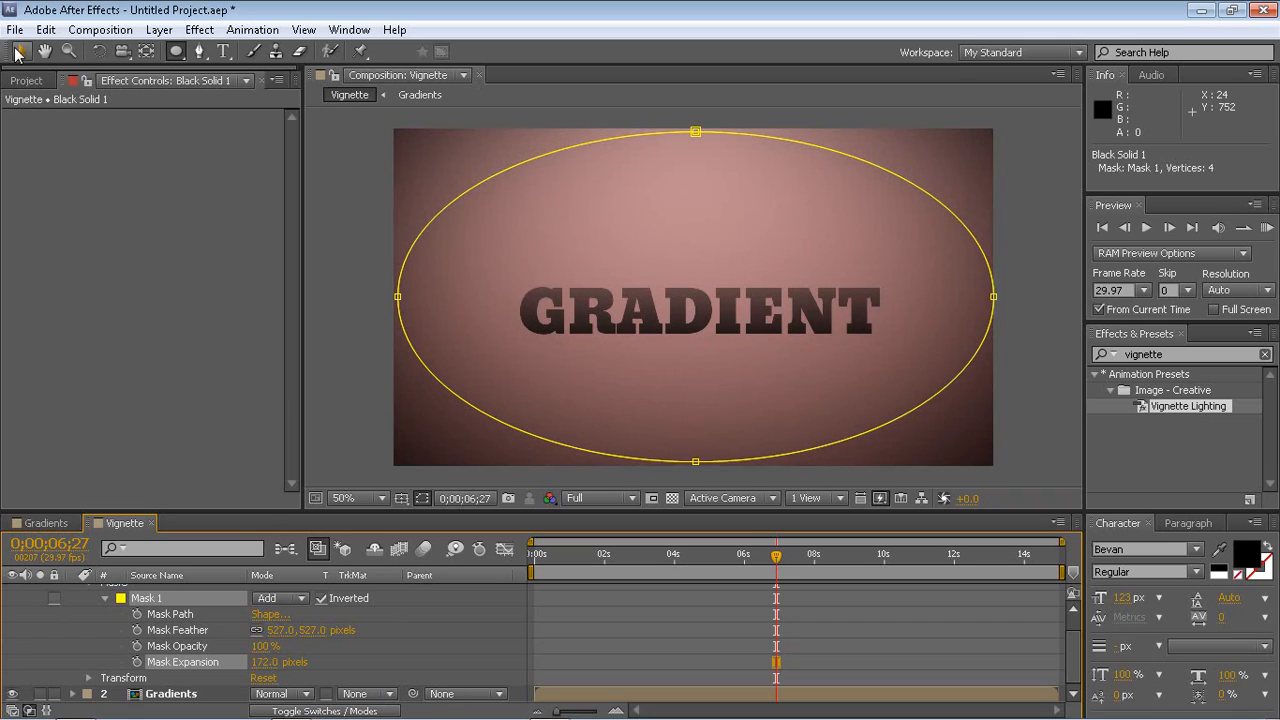
{"action": "left_click", "coordinate": [307, 153]}
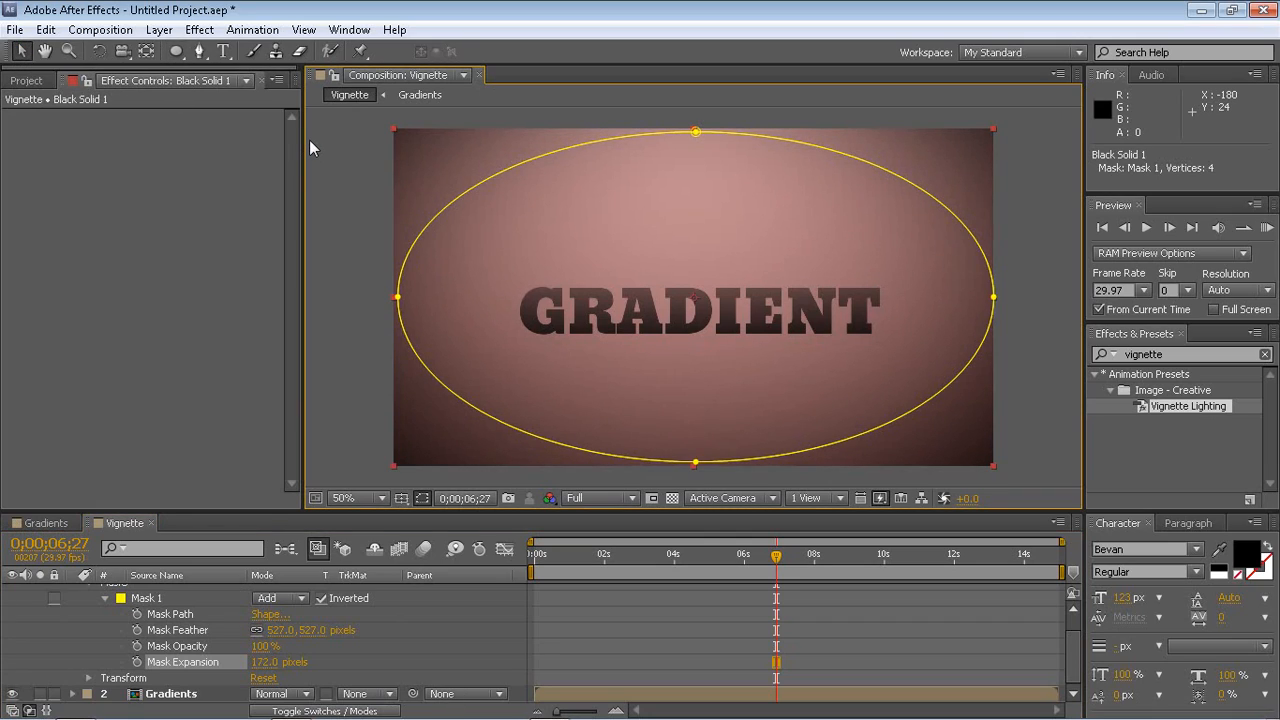